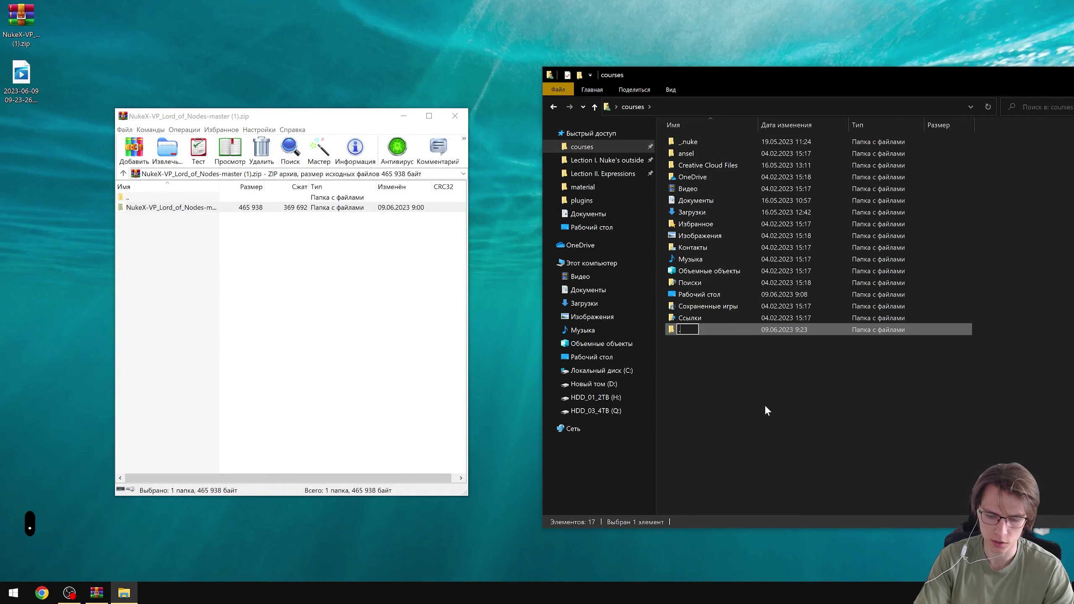
Name the new folder in courses .nuke and create a Python folder inside it.
key("BackSpace")
key("Return")
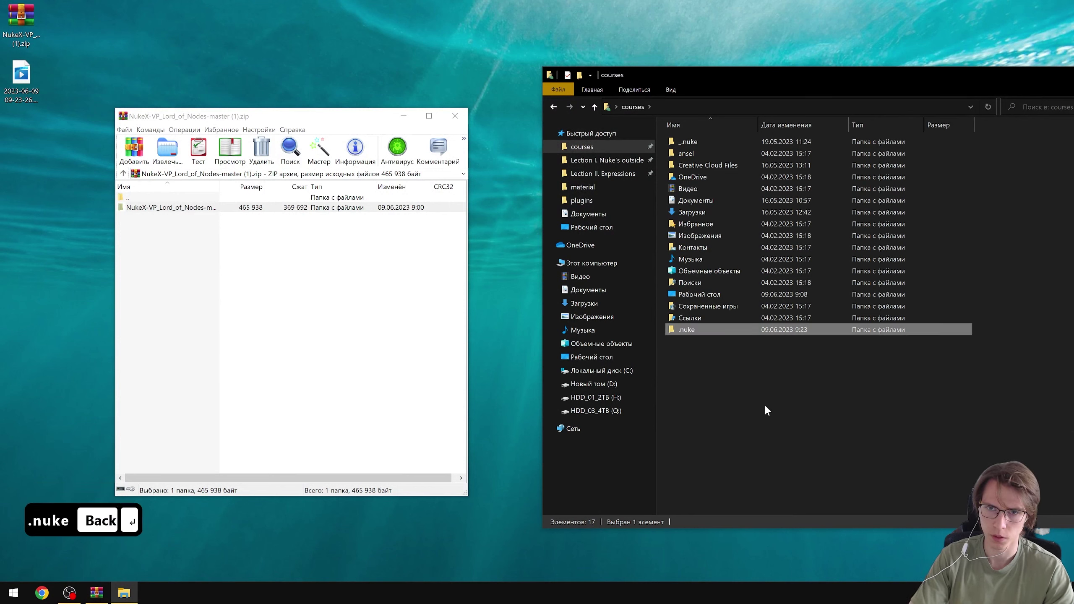
key("Return")
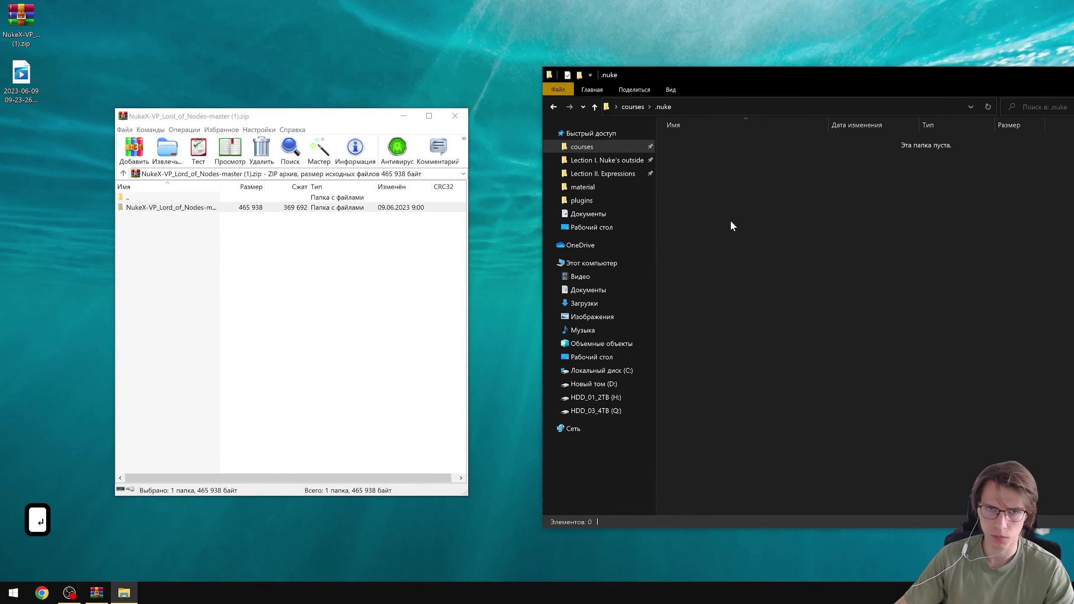
key("ctrl+shift+n")
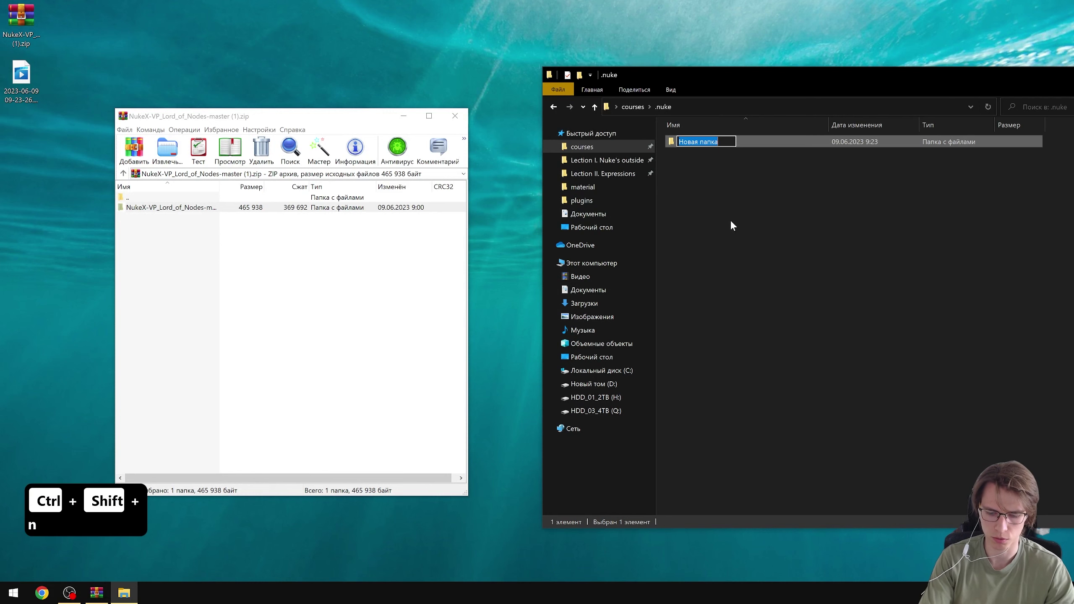
type("Python")
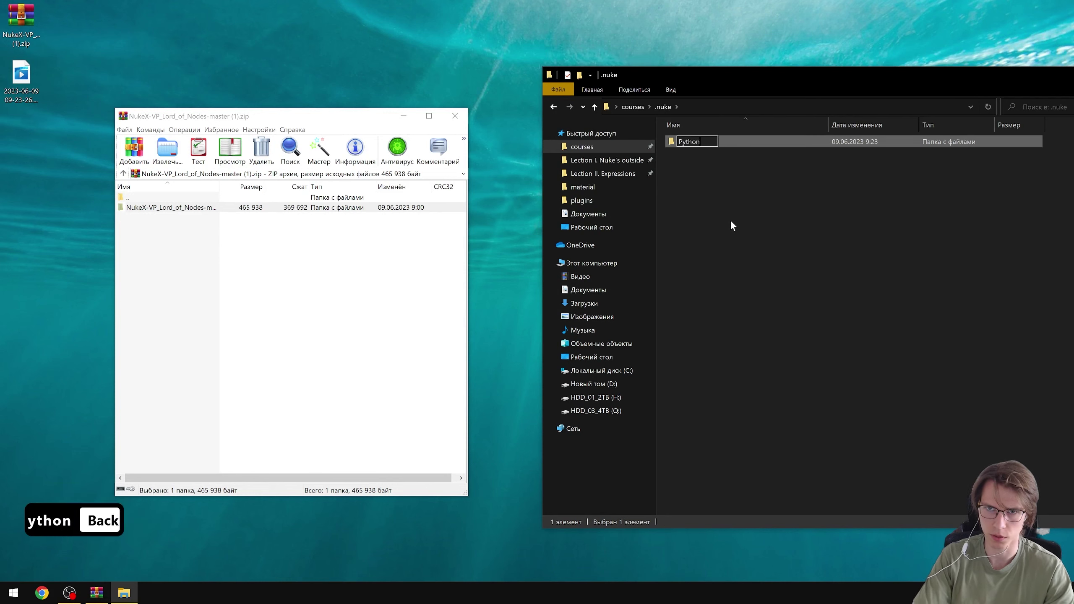
key("Return")
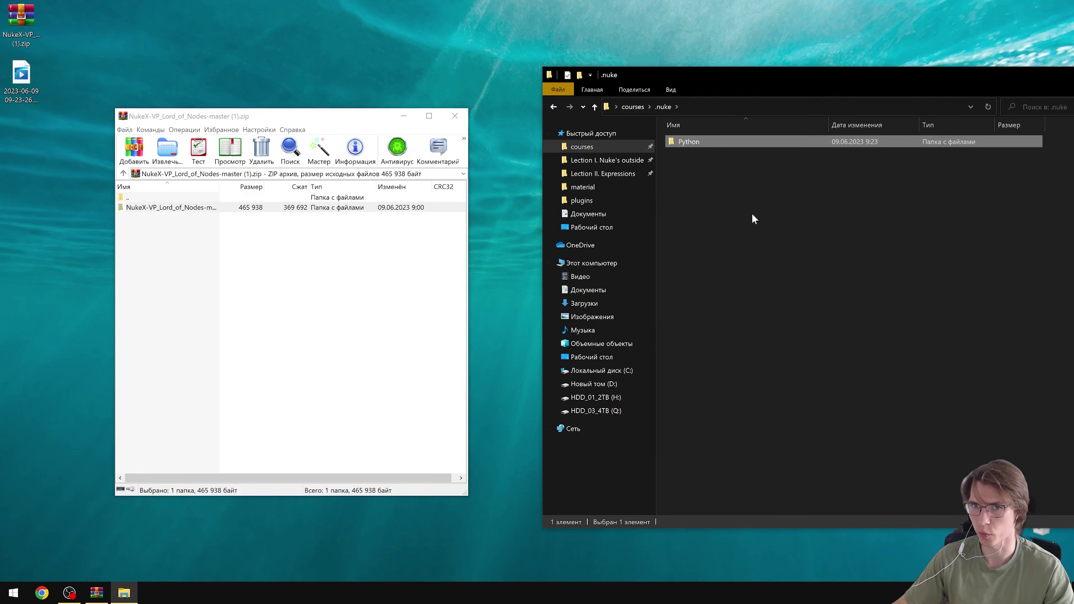
Extract the VP_Lord_of_Nodes folder from the NukeX-VP_Lord_of_Nodes-master archive into the Python folder.
double_click(160, 208)
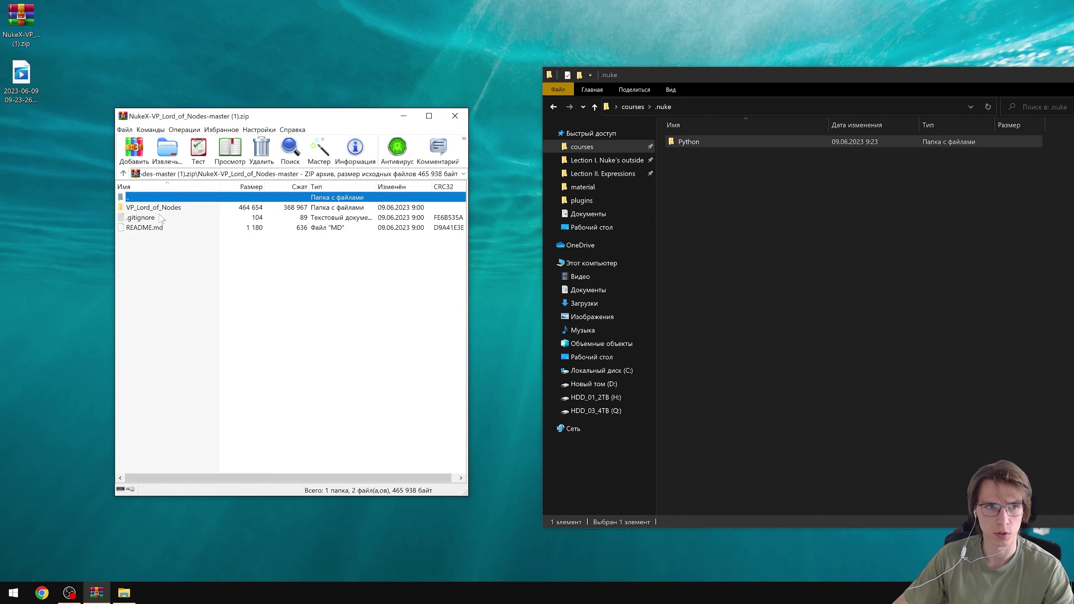
left_click_drag(134, 208, 129, 206)
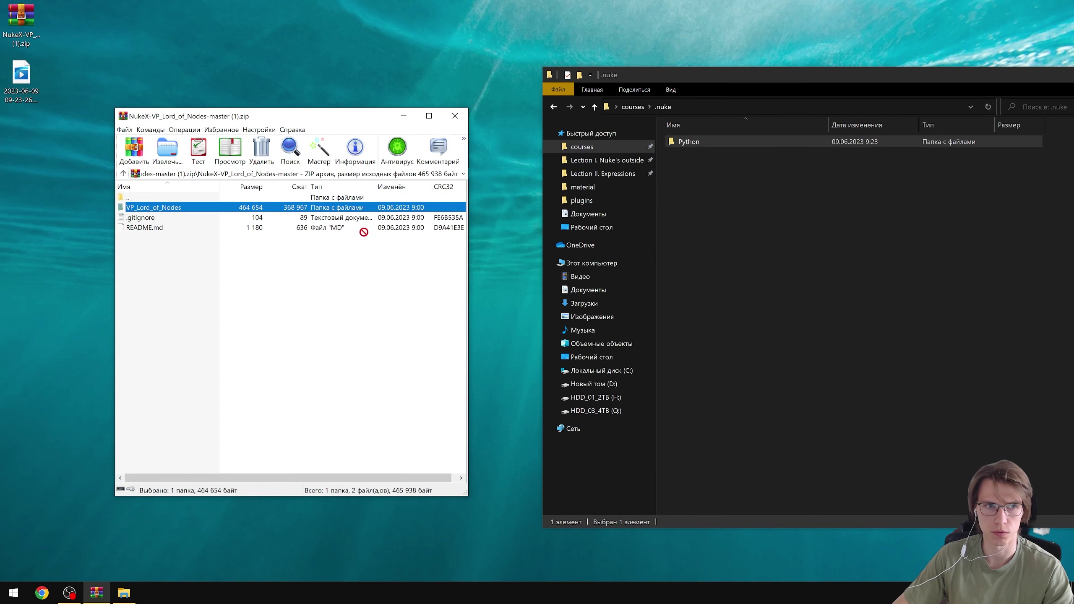
left_click_drag(677, 157, 688, 142)
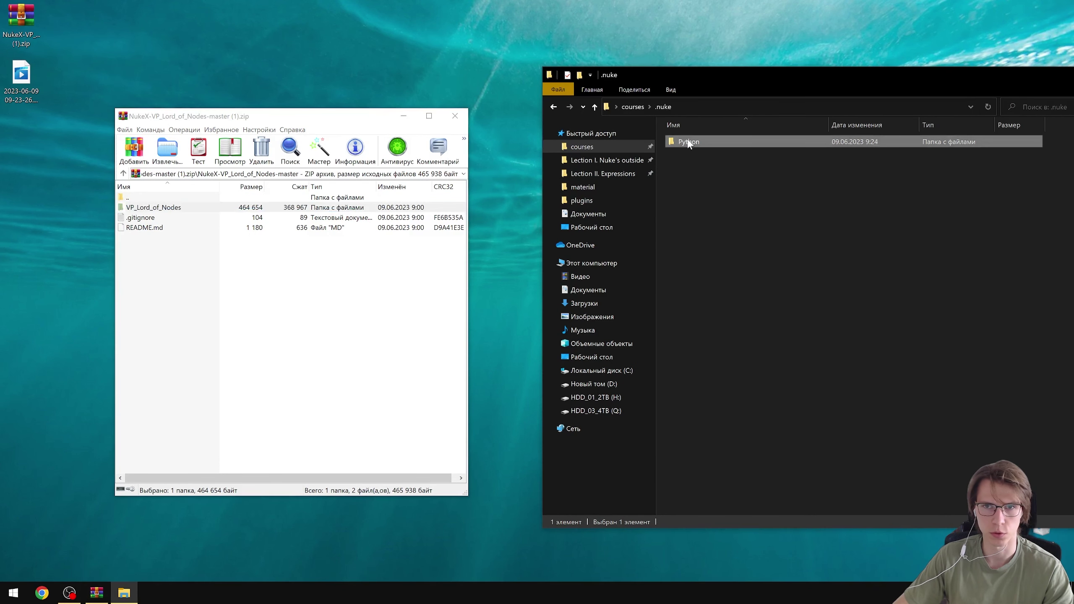
Create a new text document named init.py in the .nuke folder, replacing its txt extension.
left_click(737, 190)
right_click(711, 196)
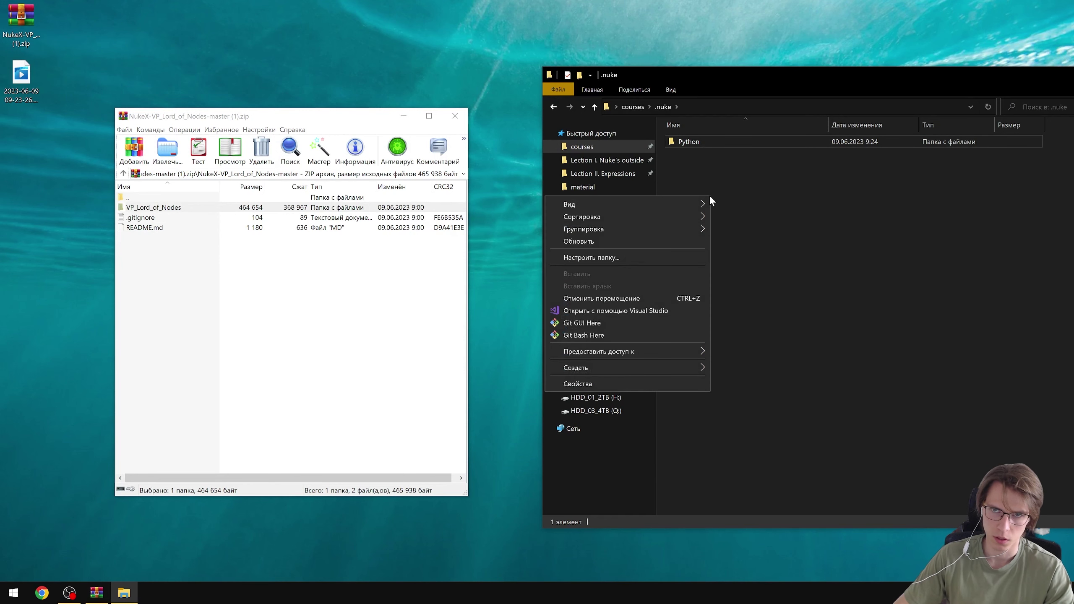
left_click(700, 174)
right_click(704, 220)
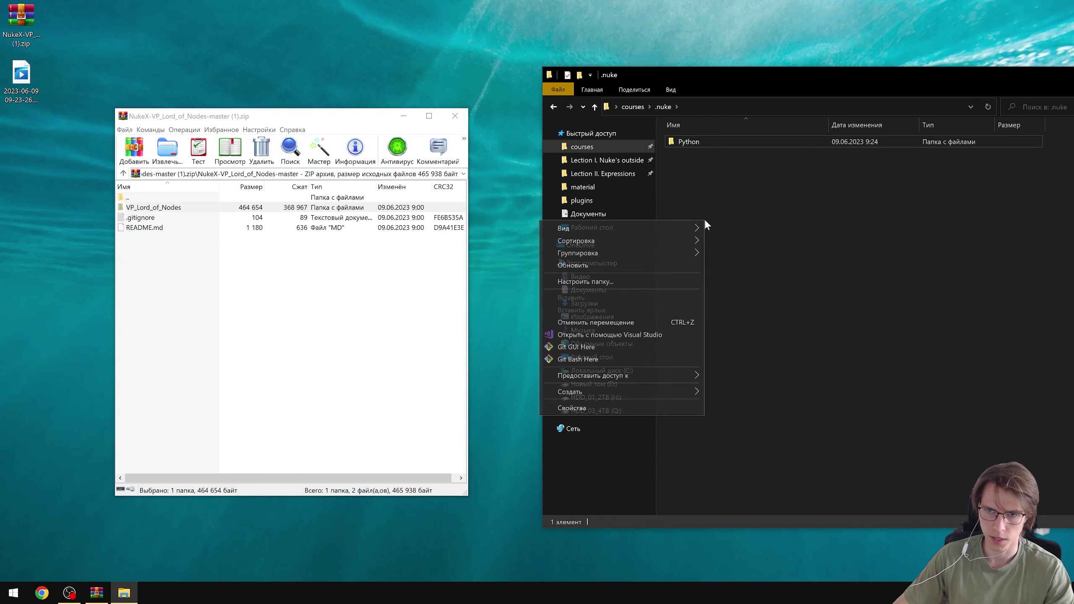
mouse_move(651, 391)
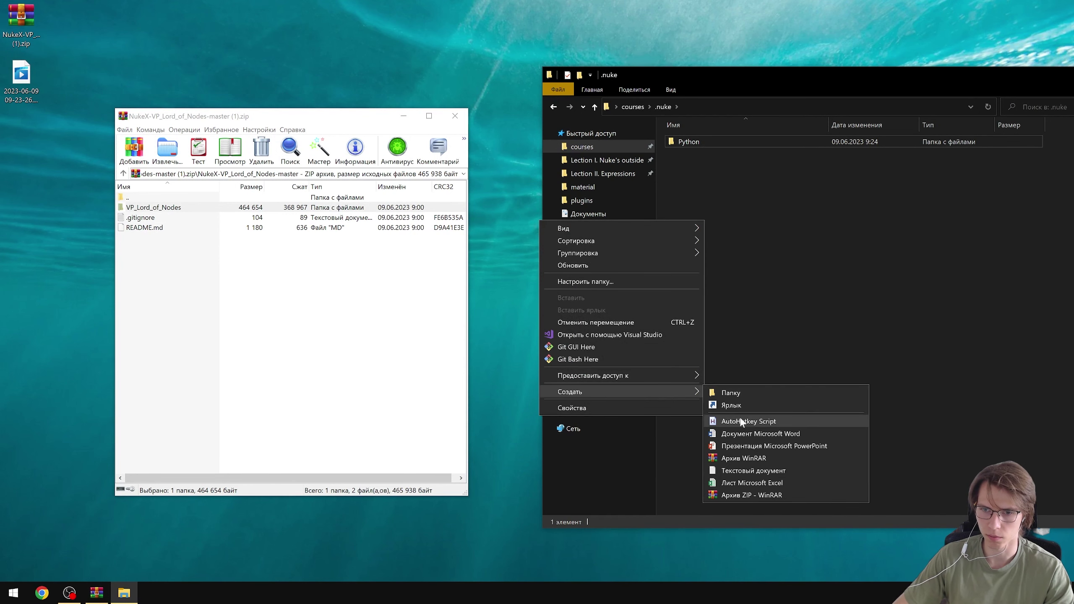
left_click(755, 475)
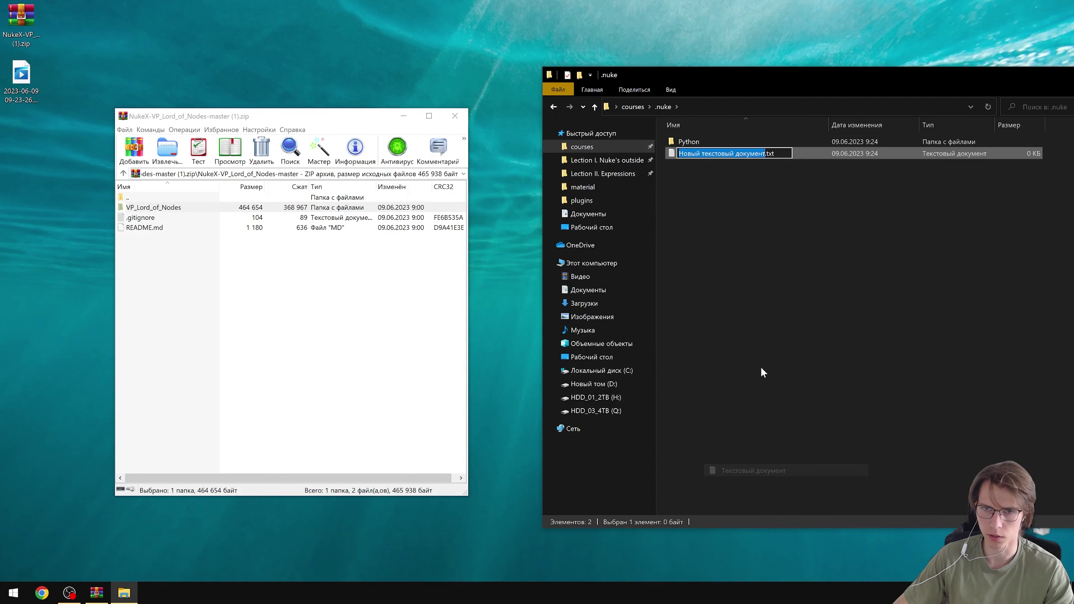
key("ctrl+a")
type("init.py")
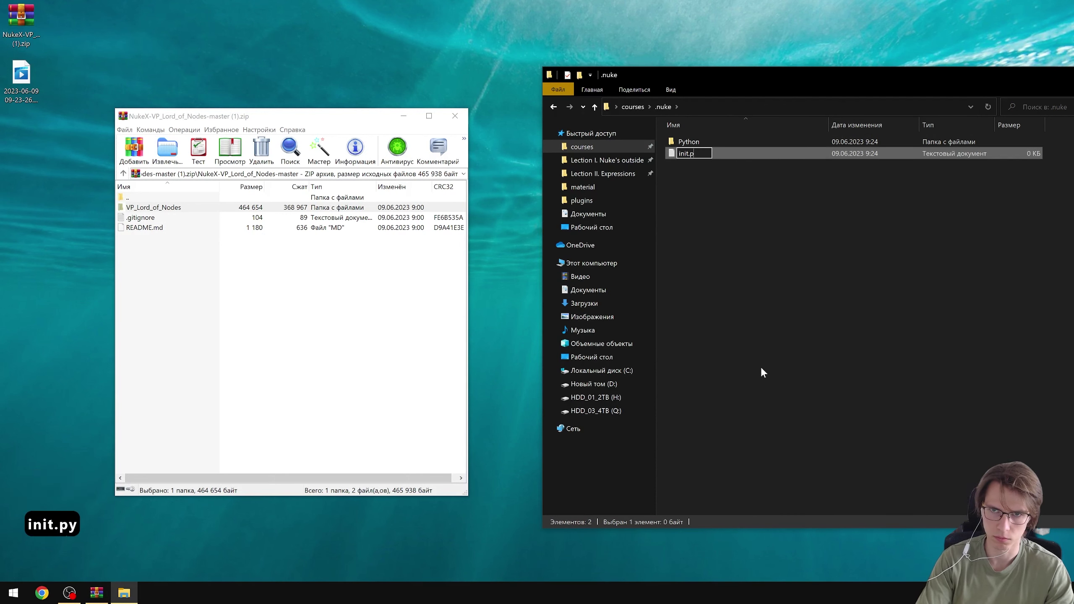
key("BackSpace")
key("Return")
key("Return")
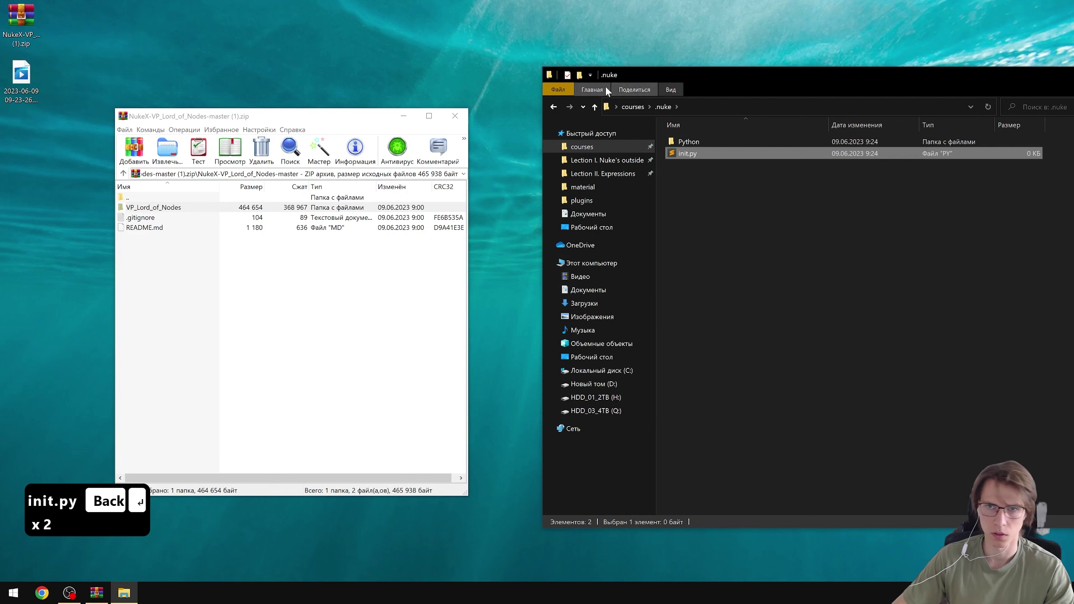
Copy the name of the VP_Lord_of_Nodes folder inside the Python folder.
double_click(688, 141)
left_click(687, 141)
key("F2")
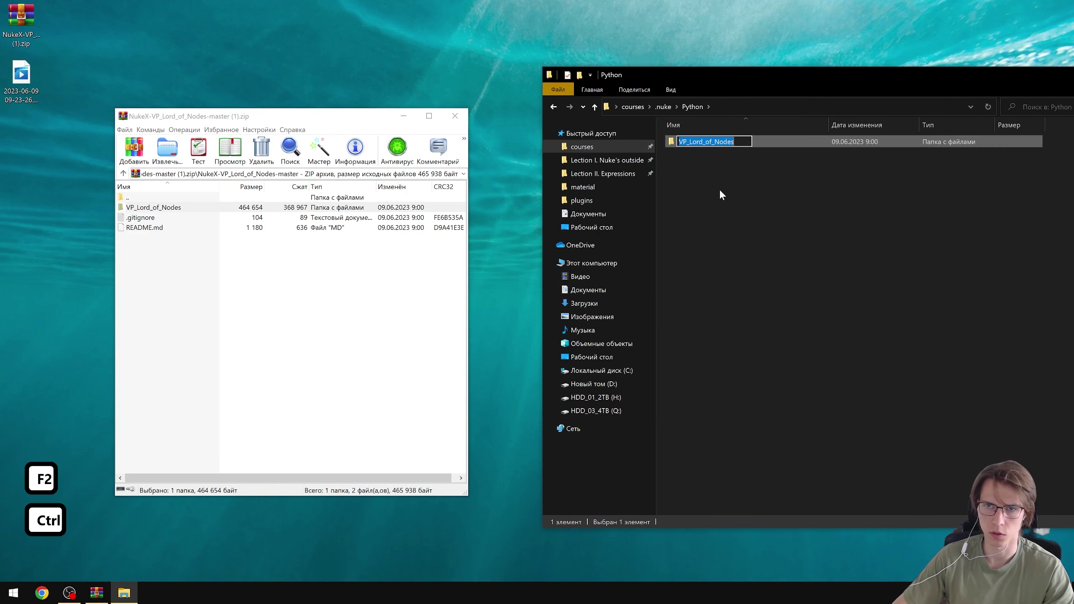
key("ctrl+c")
Open init.py from the .nuke folder in Sublime Text and write "import nuke" followed by blank lines.
left_click(553, 106)
double_click(689, 154)
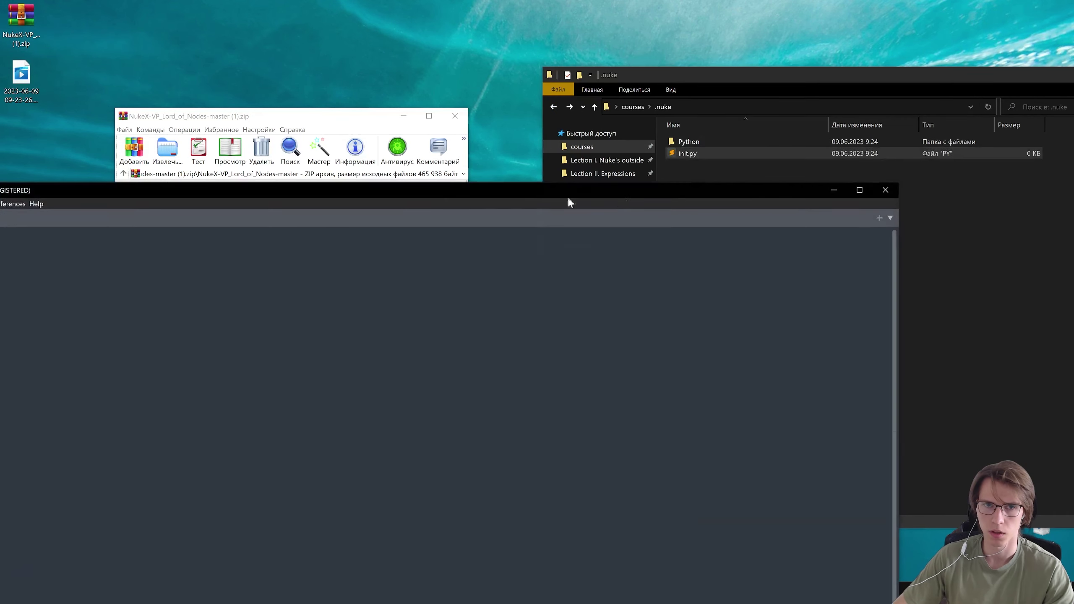
type("import nuke")
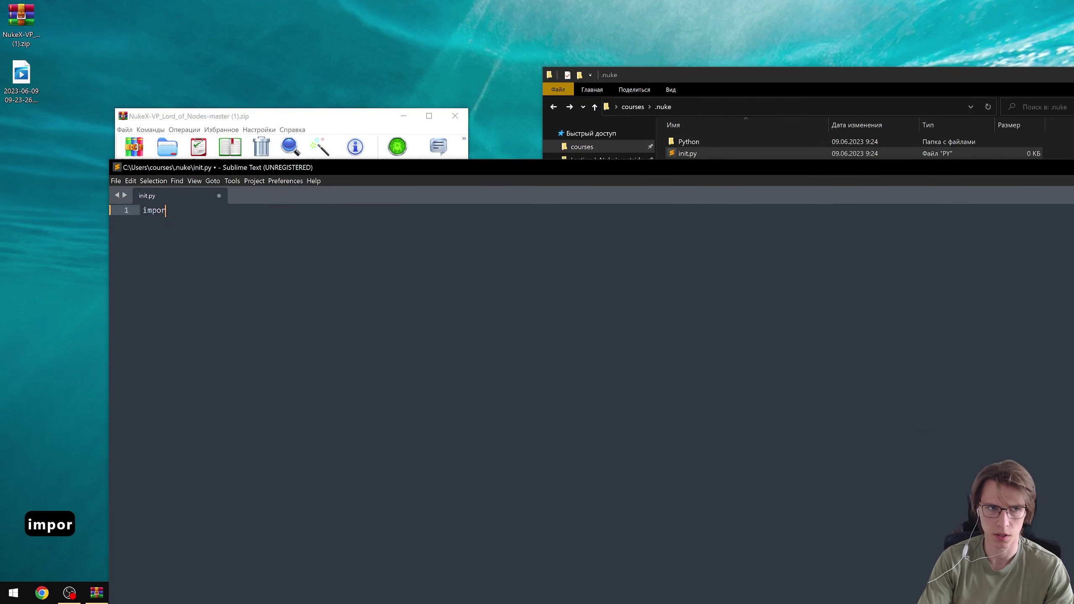
key("BackSpace")
key("Return")
key("Return")
key("Return")
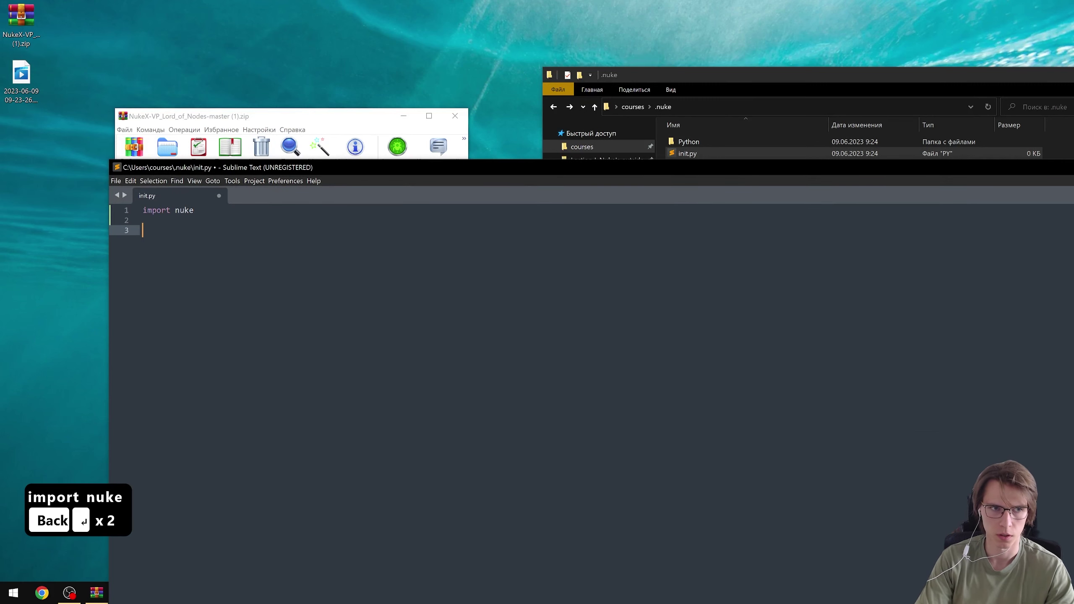
Add the line nuke.pluginAddPath("./Python/VP_Lord_of_Nodes") using the copied folder name, and save init.py.
type("nuke.")
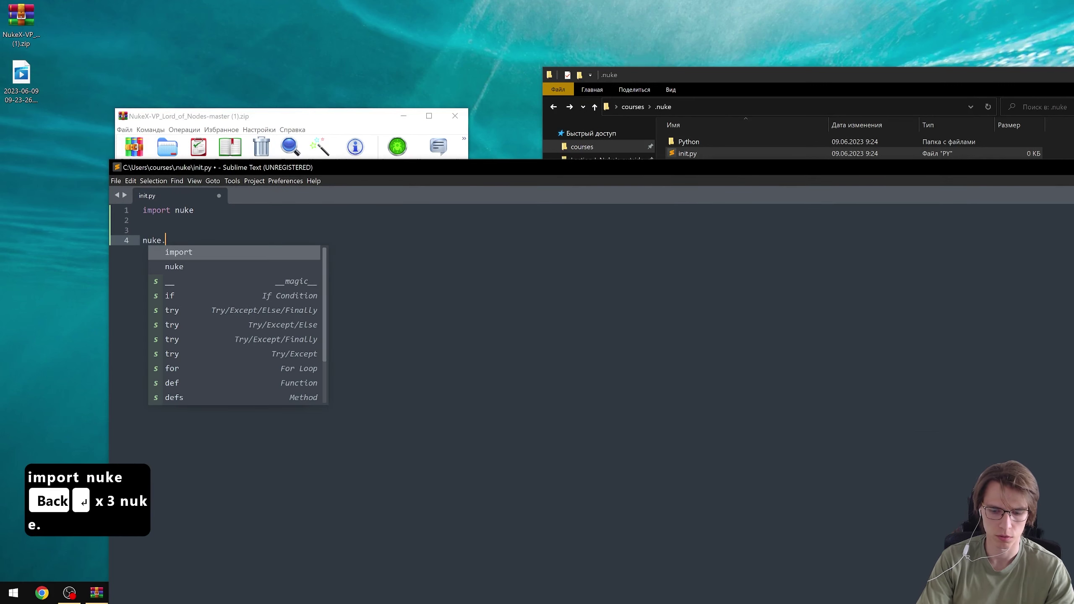
type("pluginA")
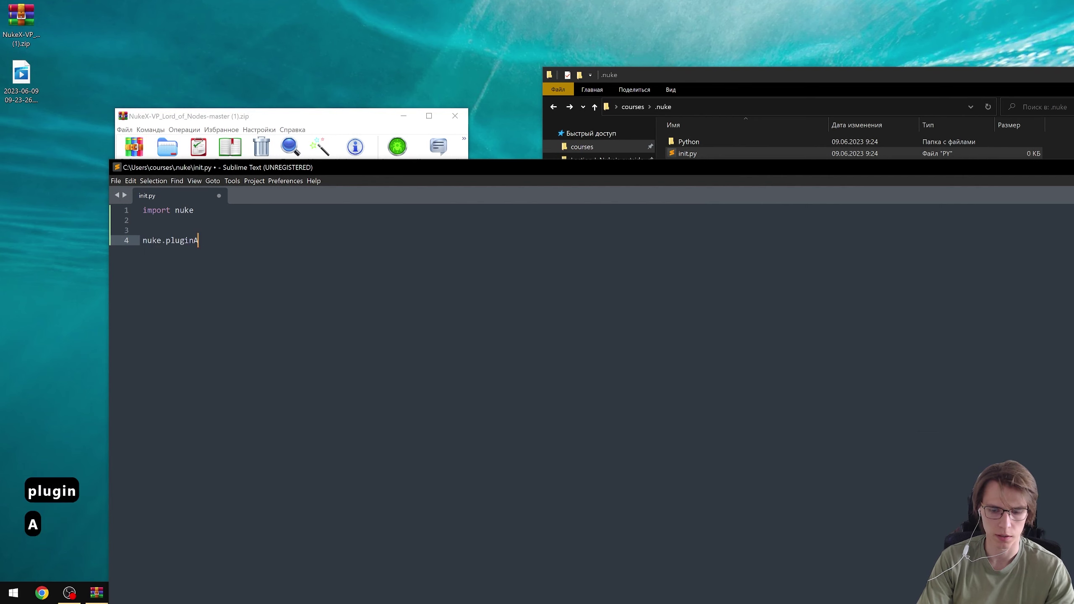
type("ddPath()")
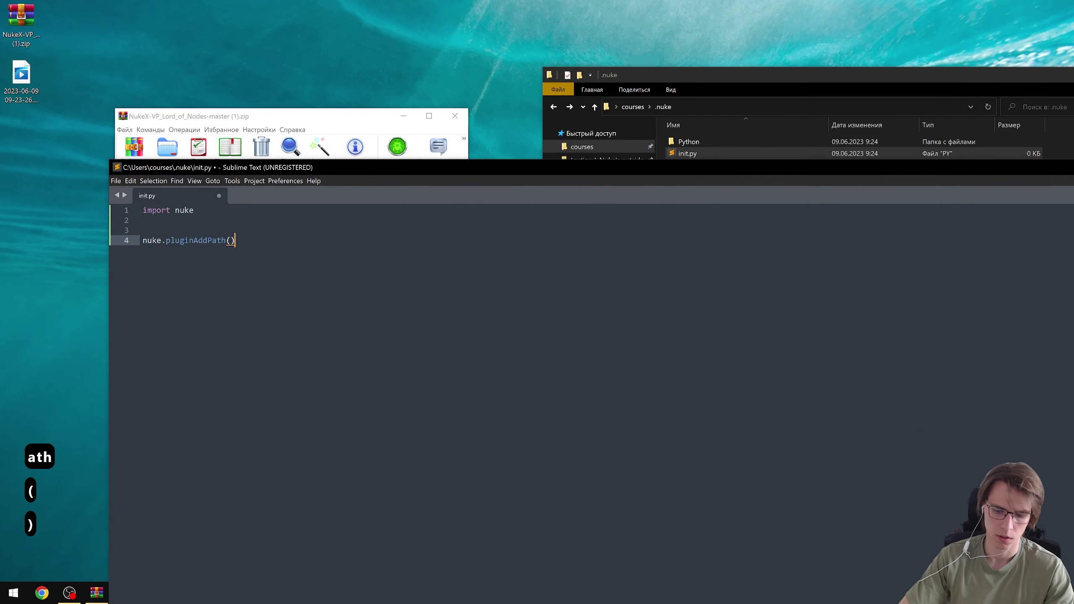
key("Left")
type("\"./")
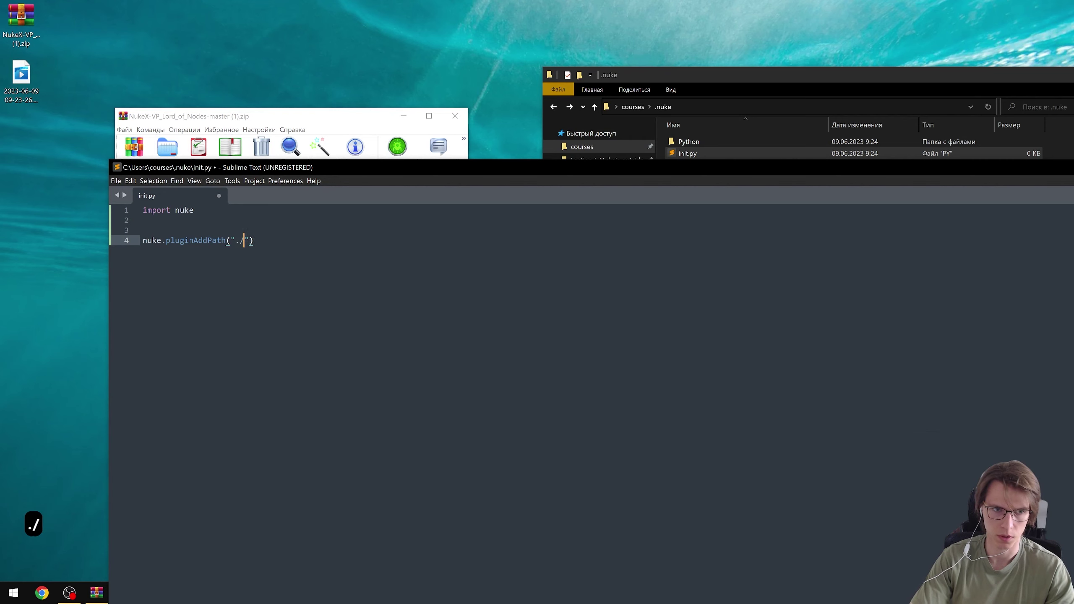
type("Pyth")
key("BackSpace")
key("BackSpace")
key("BackSpace")
key("BackSpace")
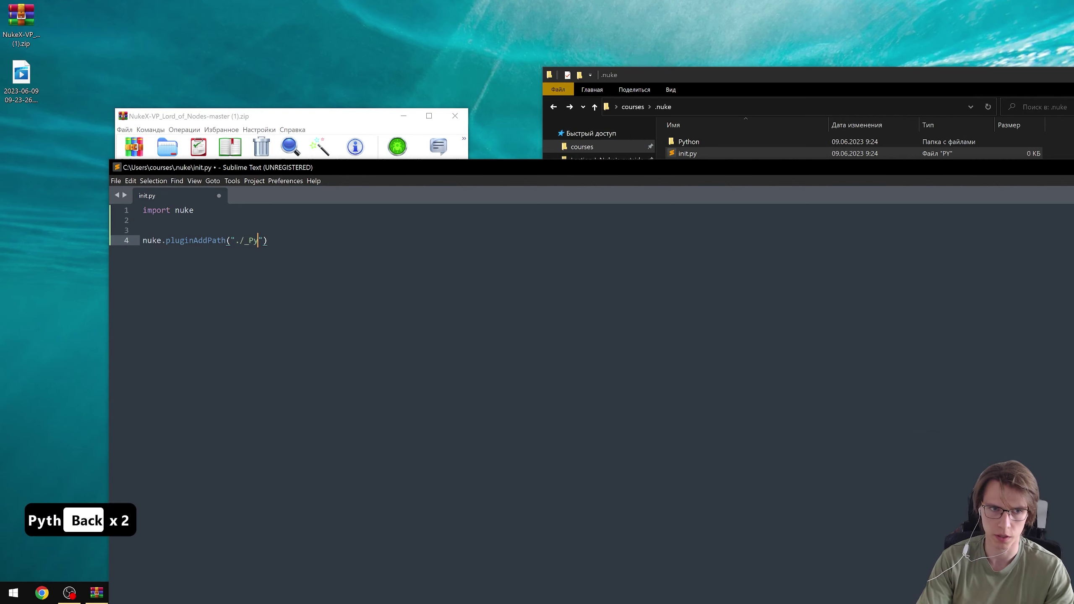
type("Python/")
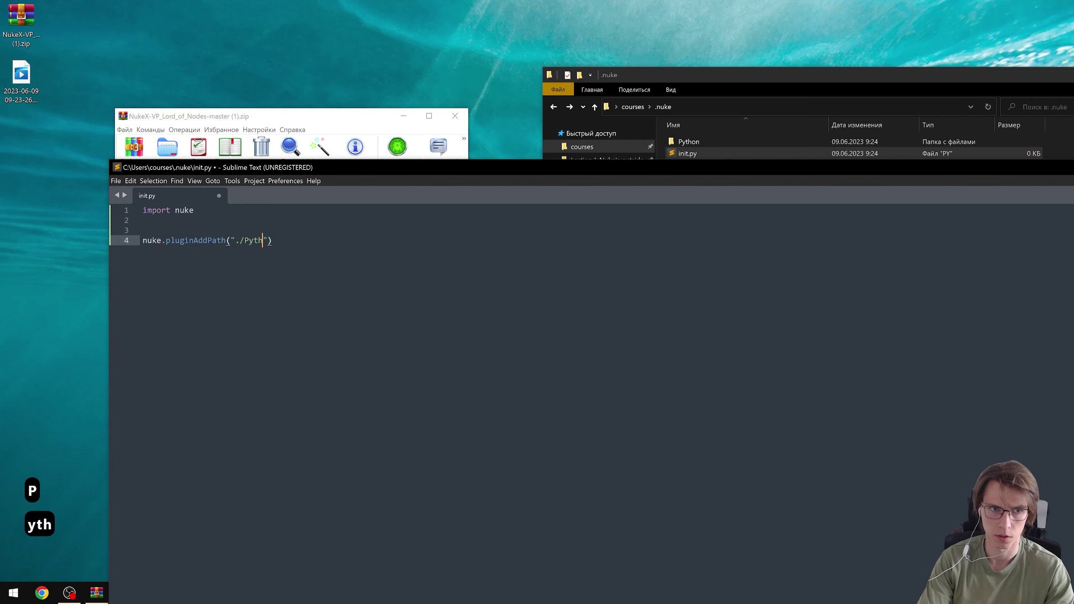
key("ctrl+v")
key("ctrl+s")
key("End")
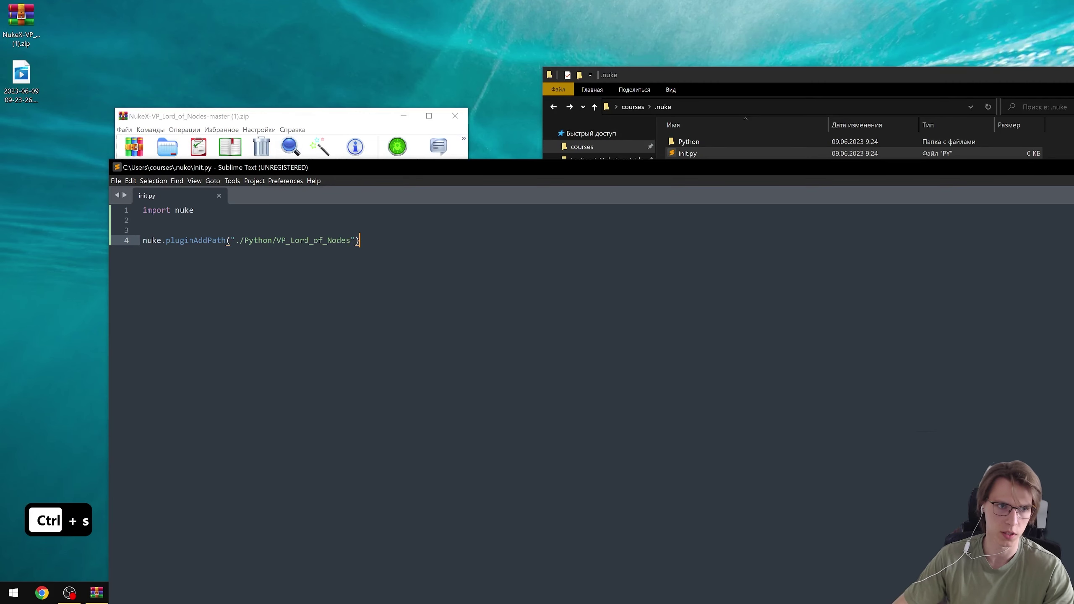
key("Return")
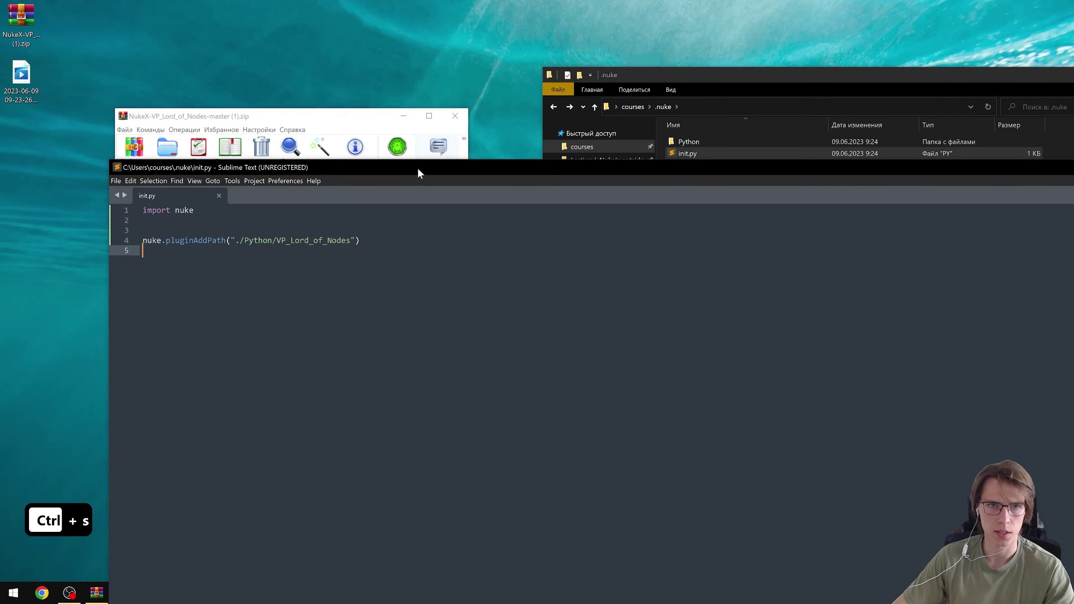
Close the code editor, the archive and the .nuke folder windows.
left_click_drag(416, 166, 205, 166)
left_click(962, 173)
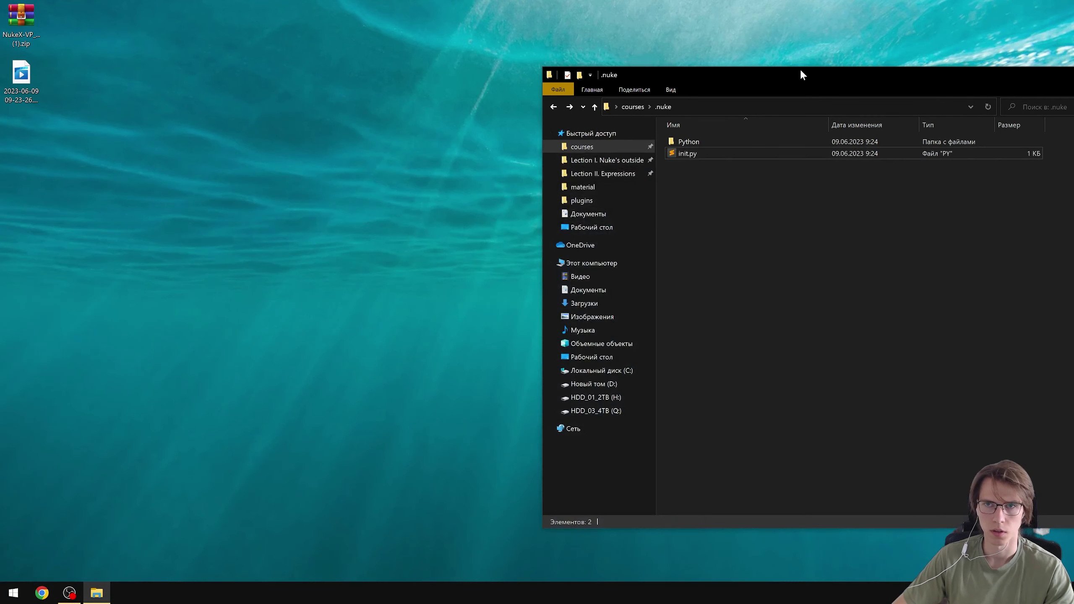
left_click_drag(799, 72, 520, 72)
left_click(899, 77)
Launch NukeX 13.1v5 and check the commands offered by the Lord of Nodes plugin.
left_click(13, 593)
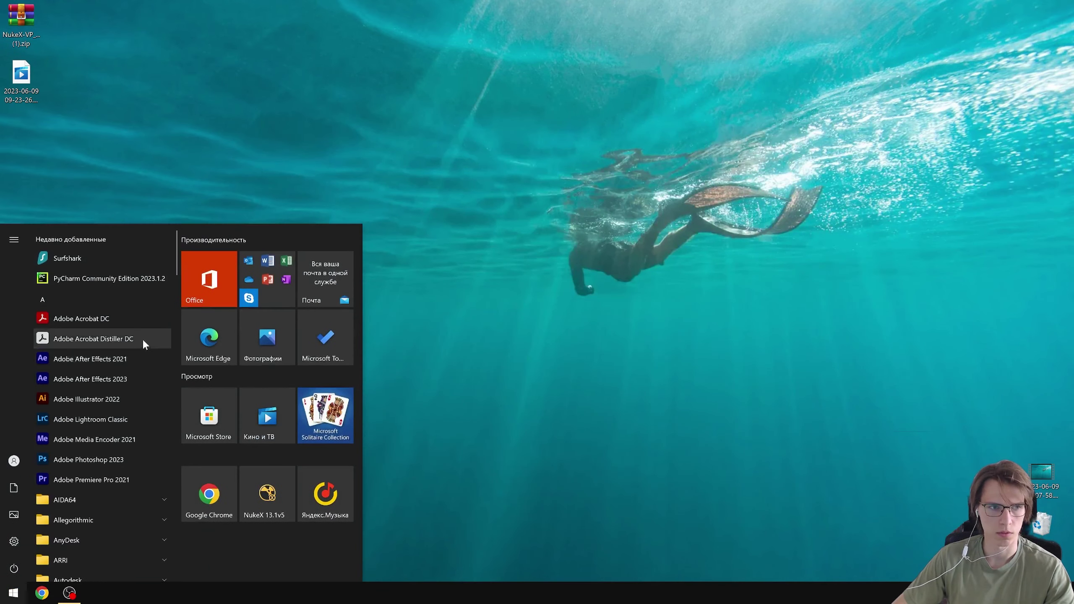
left_click(260, 499)
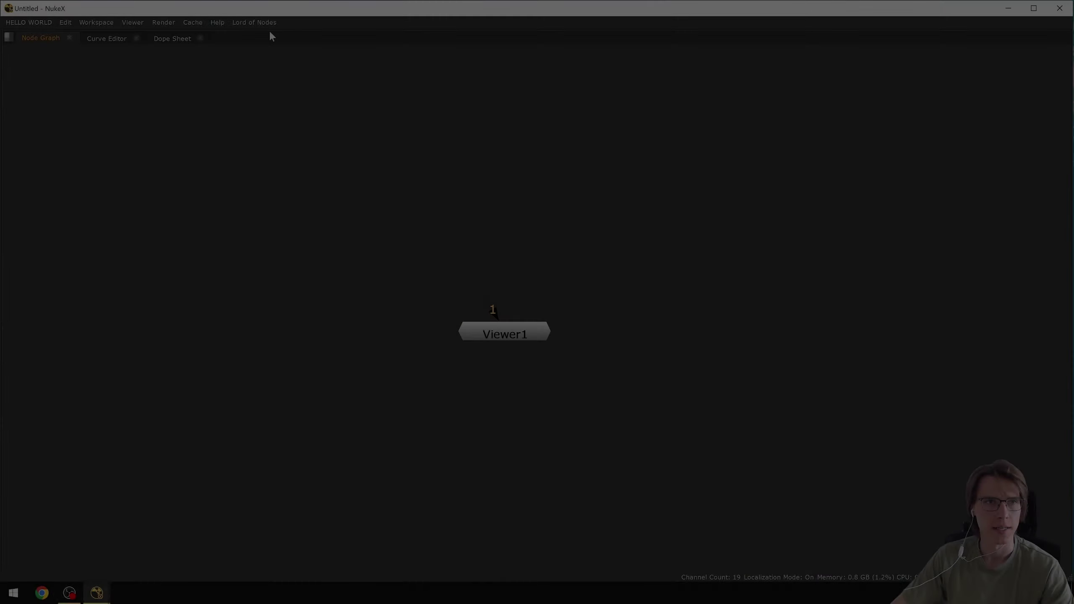
left_click(255, 22)
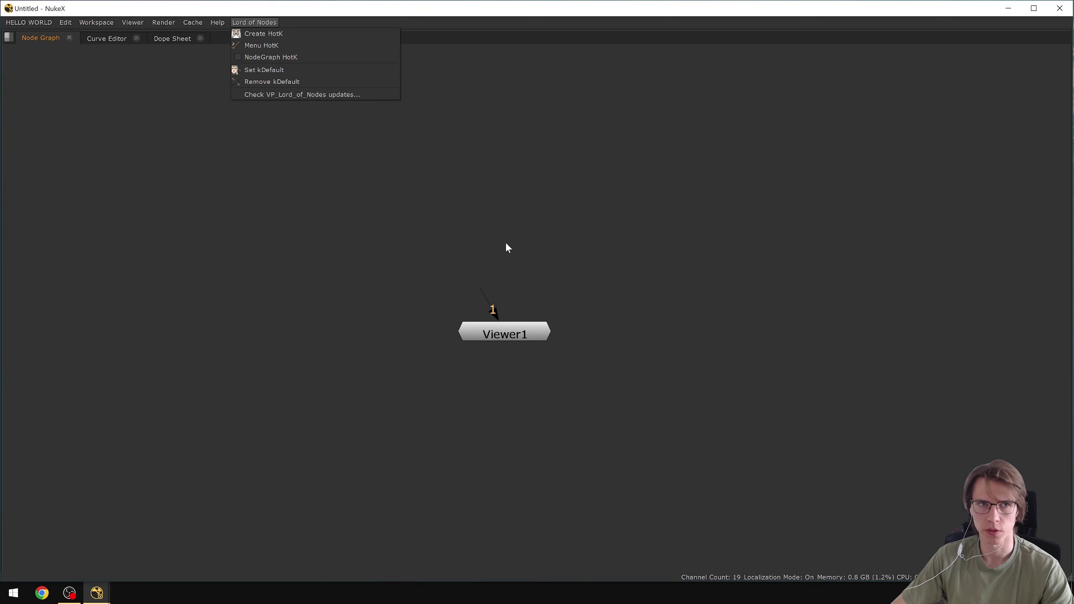
Add a Blur node above the viewer and a Roto node feeding its mask input, and select both nodes.
left_click_drag(506, 245, 592, 311)
key("b")
left_click(591, 305)
key("o")
key("Escape")
left_click_drag(592, 311, 642, 311)
left_click_drag(762, 264, 467, 376)
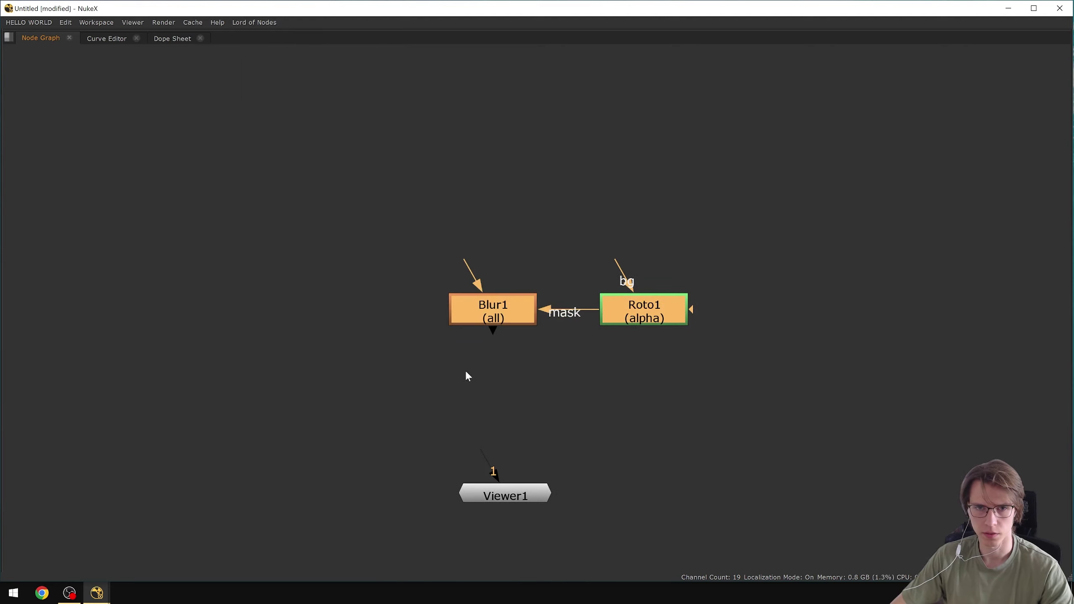
scroll(547, 391, "down", 2)
left_click_drag(546, 391, 527, 432)
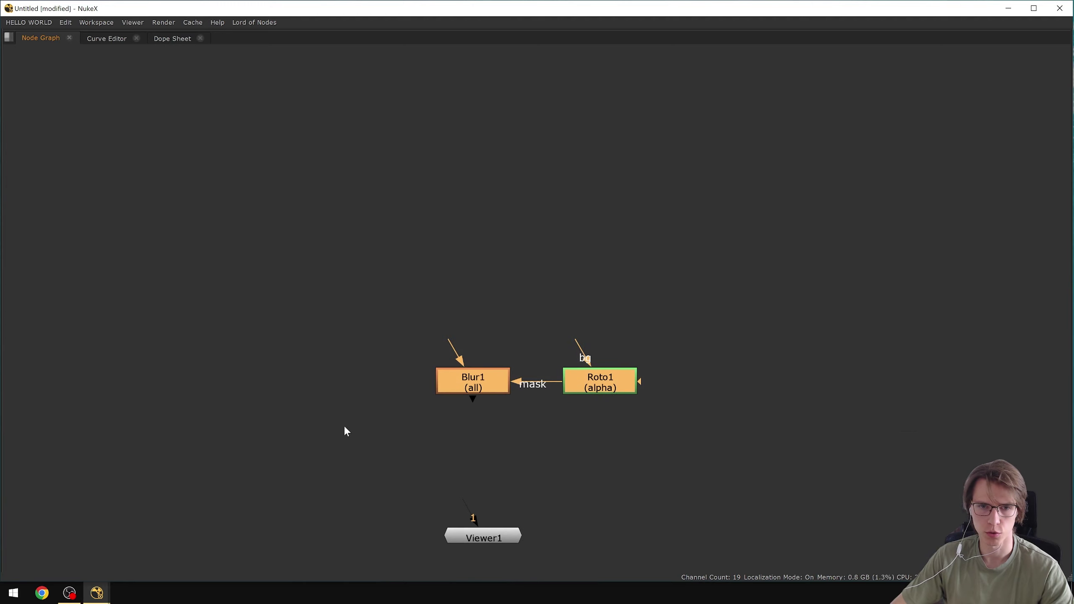
left_click(487, 390)
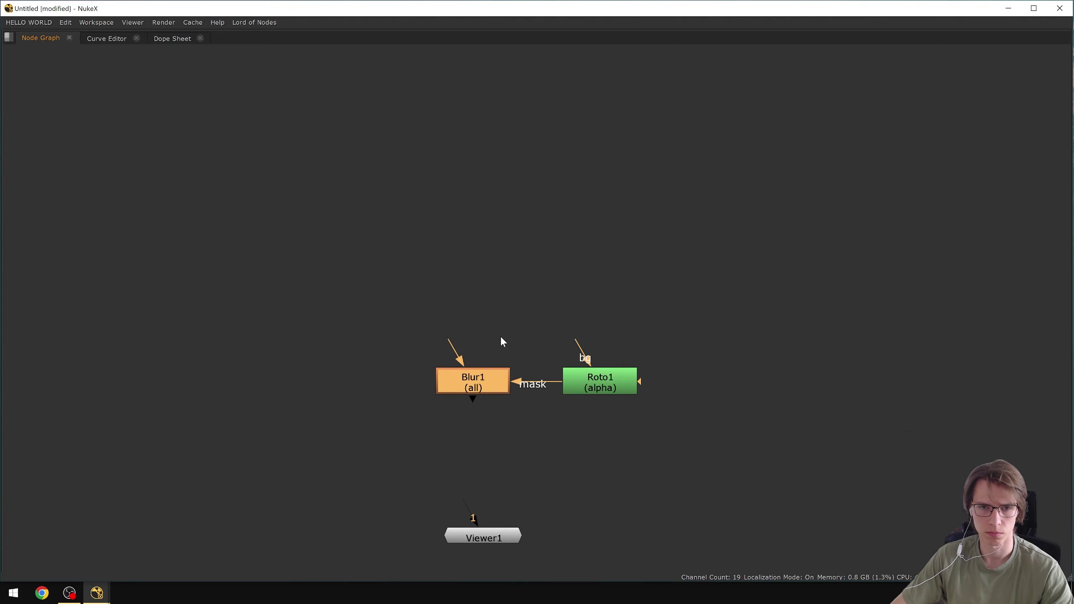
key("shift+F1")
left_click(790, 35)
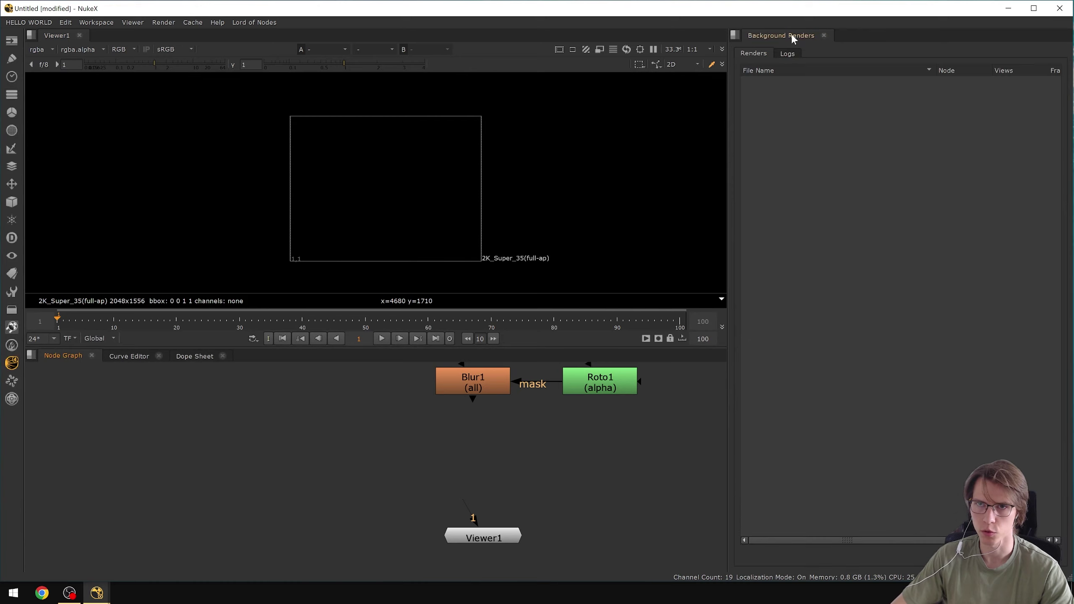
key("space")
Start a new Lord of Nodes hotkey preset from the Blur and Roto nodes and name it BlurRoto.
left_click_drag(719, 222, 433, 371)
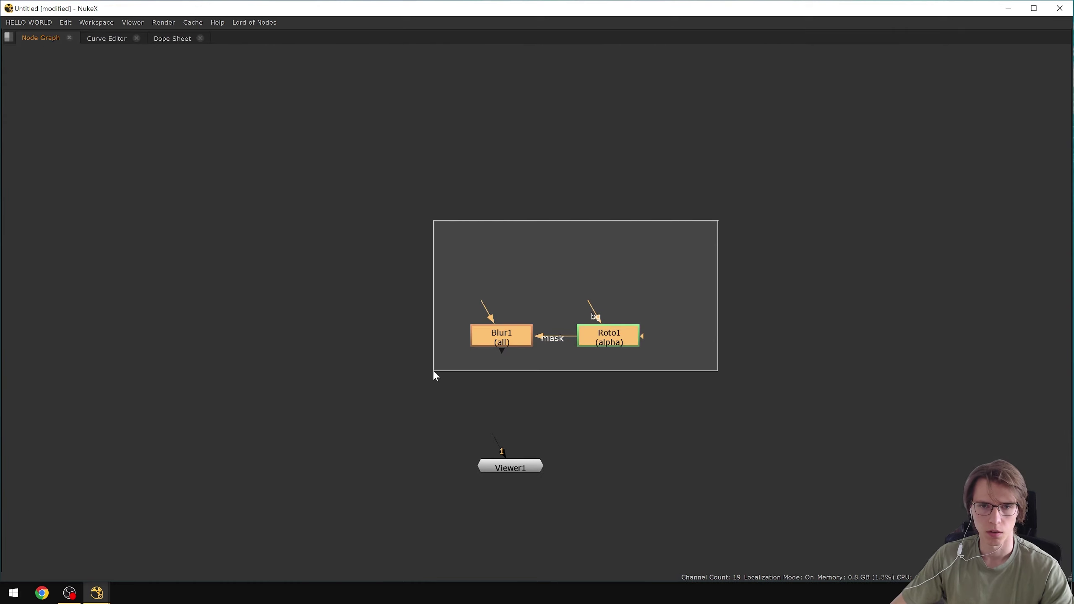
left_click(273, 22)
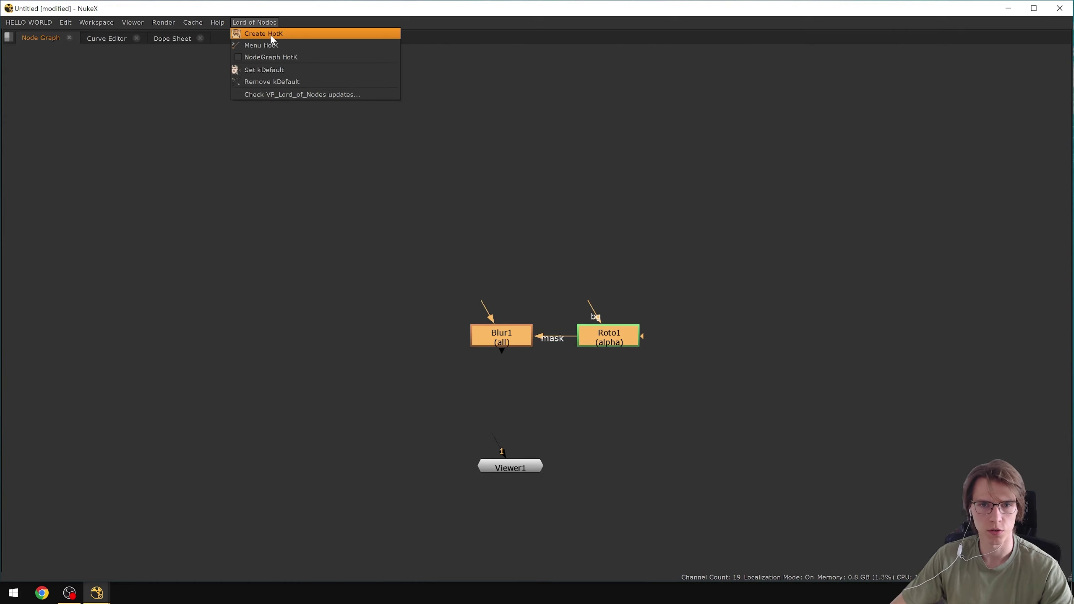
left_click(273, 35)
left_click_drag(572, 248, 744, 221)
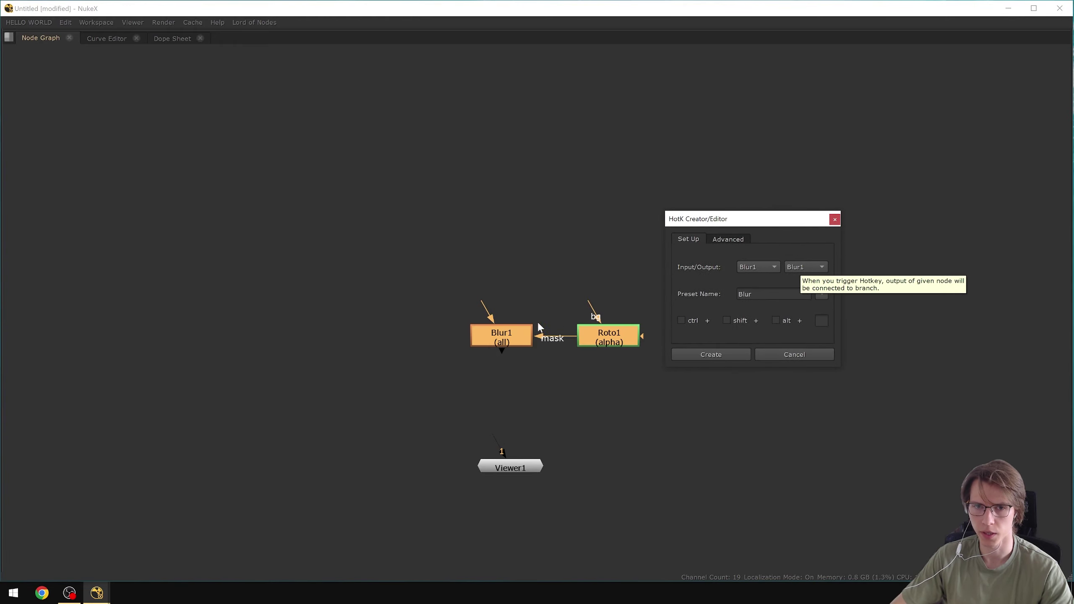
left_click(791, 294)
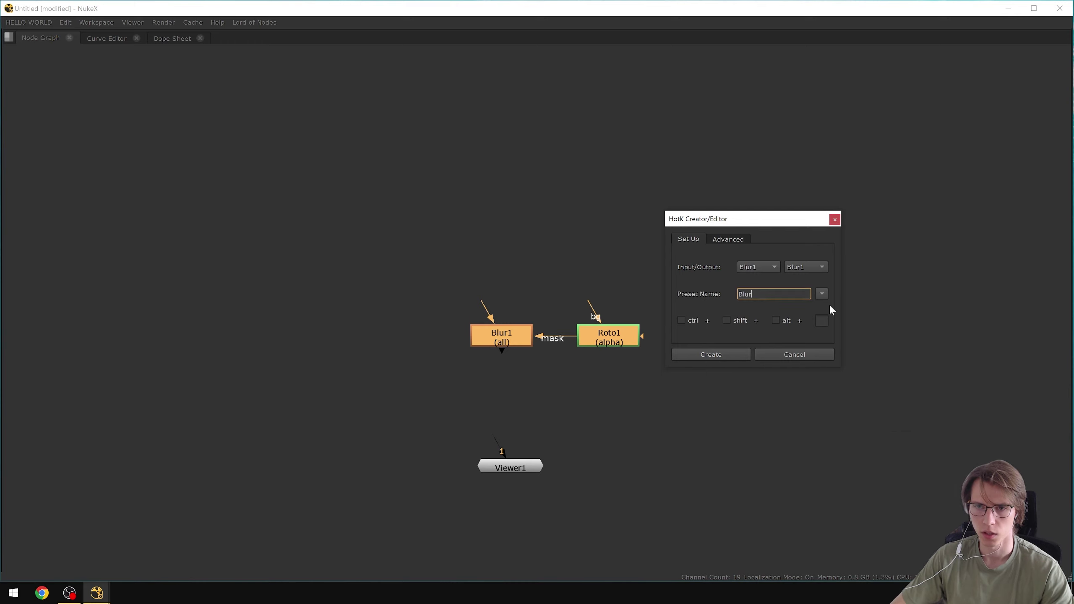
type("Roto")
key("BackSpace")
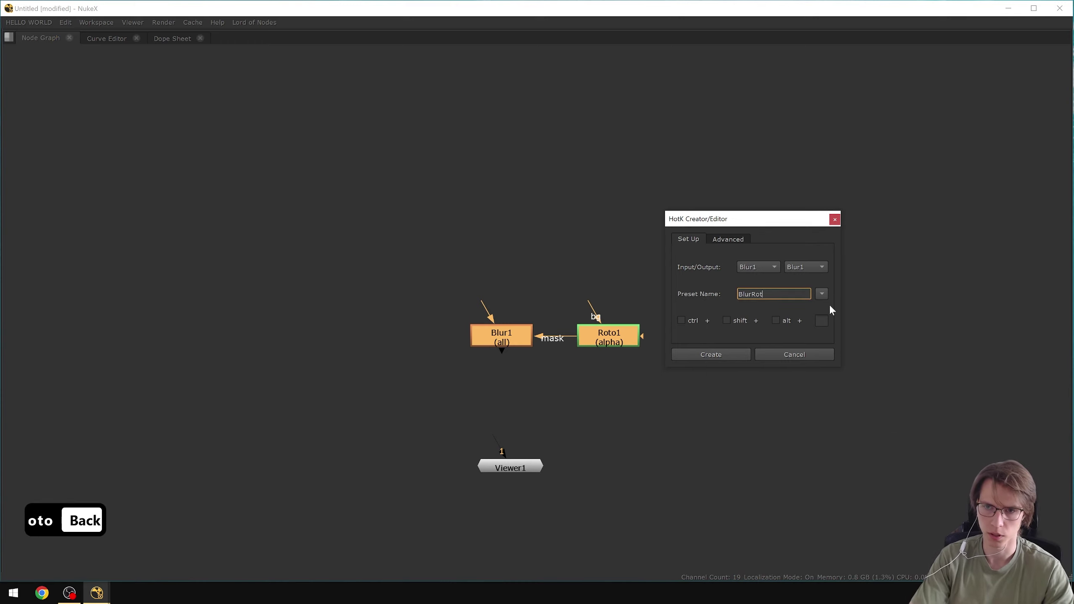
type("o")
key("Return")
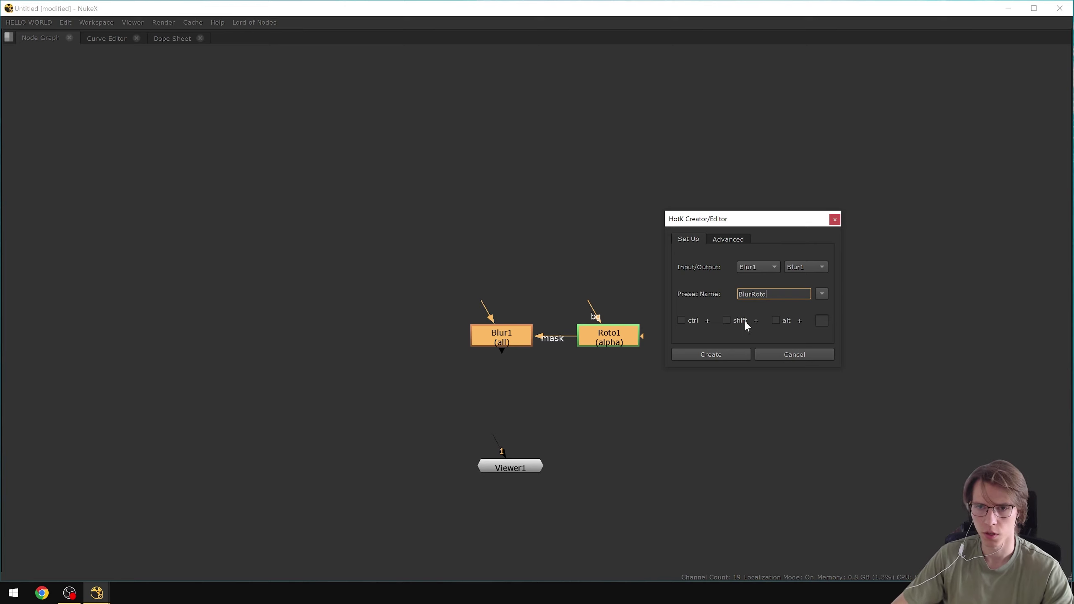
Assign Shift+B to the BlurRoto preset, create it and dismiss the message.
type("b")
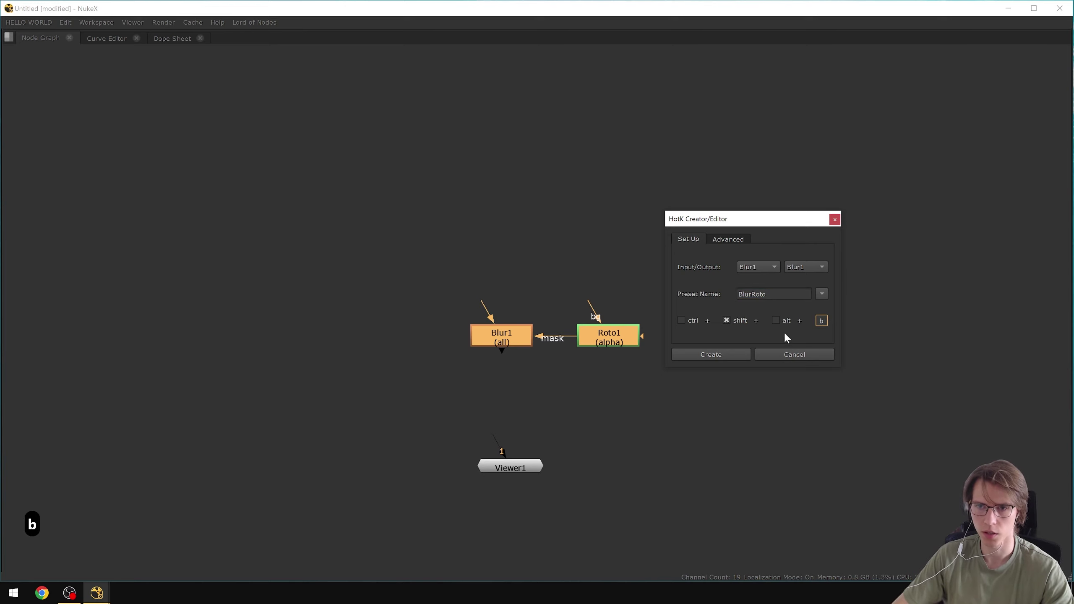
left_click(712, 356)
left_click(568, 314)
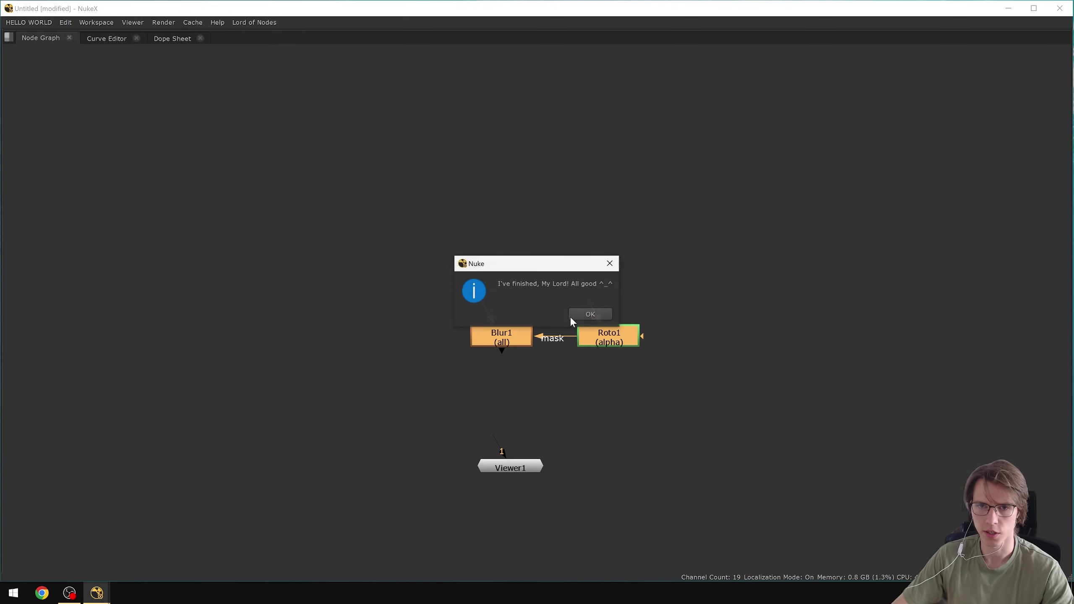
left_click(571, 314)
Move the viewer beside the Blur node and insert the BlurRoto preset below Blur1 with its Shift+B hotkey.
left_click_drag(511, 466, 348, 336)
left_click_drag(500, 252, 428, 389)
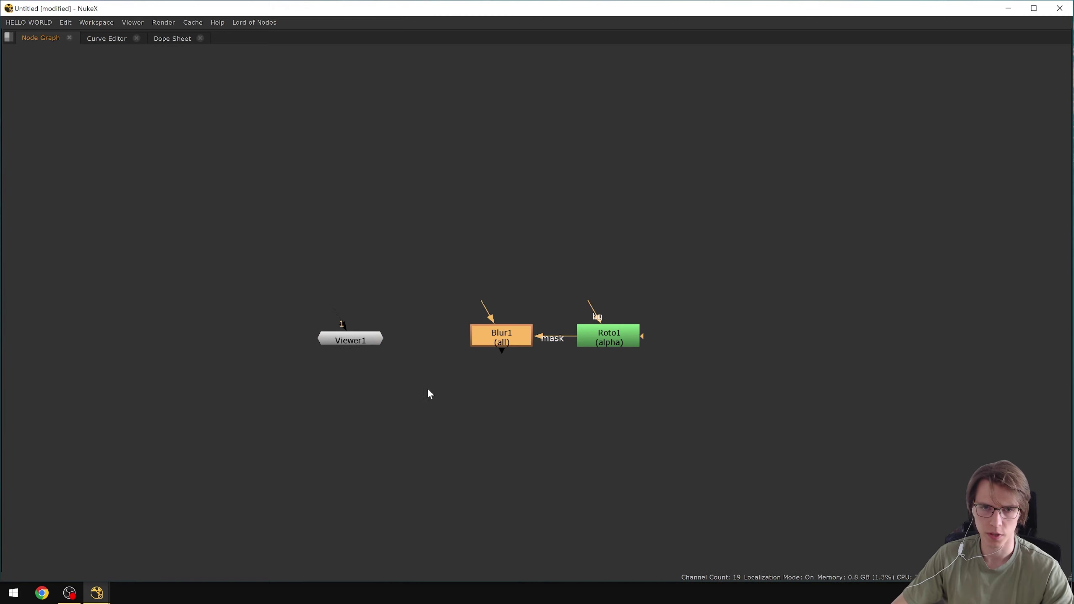
key("shift+b")
mouse_move(512, 400)
left_mouse_down()
mouse_move(528, 228)
mouse_move(527, 409)
left_mouse_up()
Insert another BlurRoto preset between the two connected Blur nodes.
left_click(480, 218)
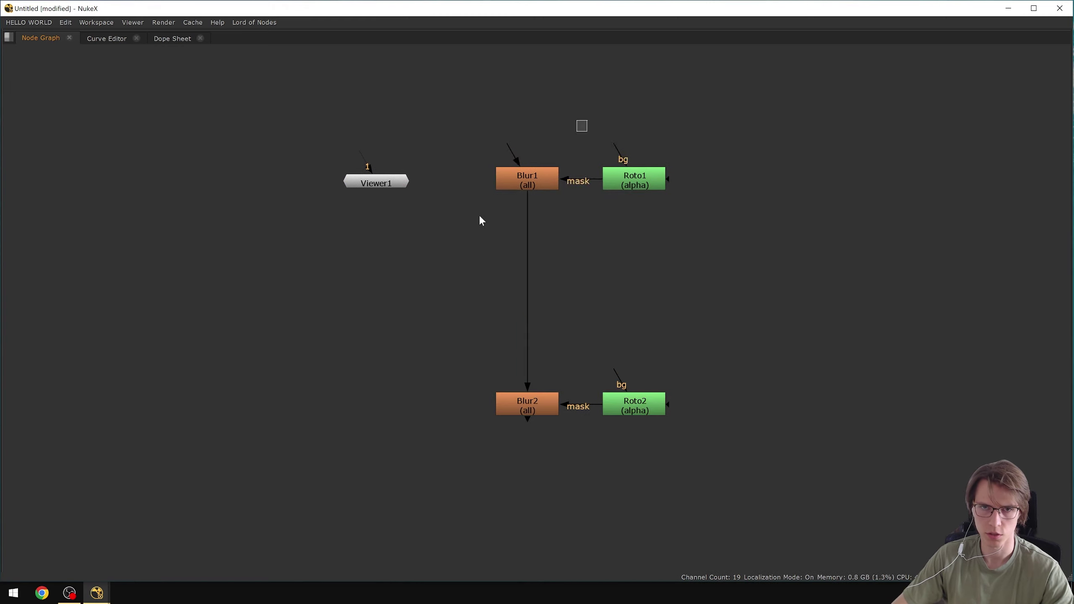
key("shift+b")
left_click_drag(531, 216, 530, 294)
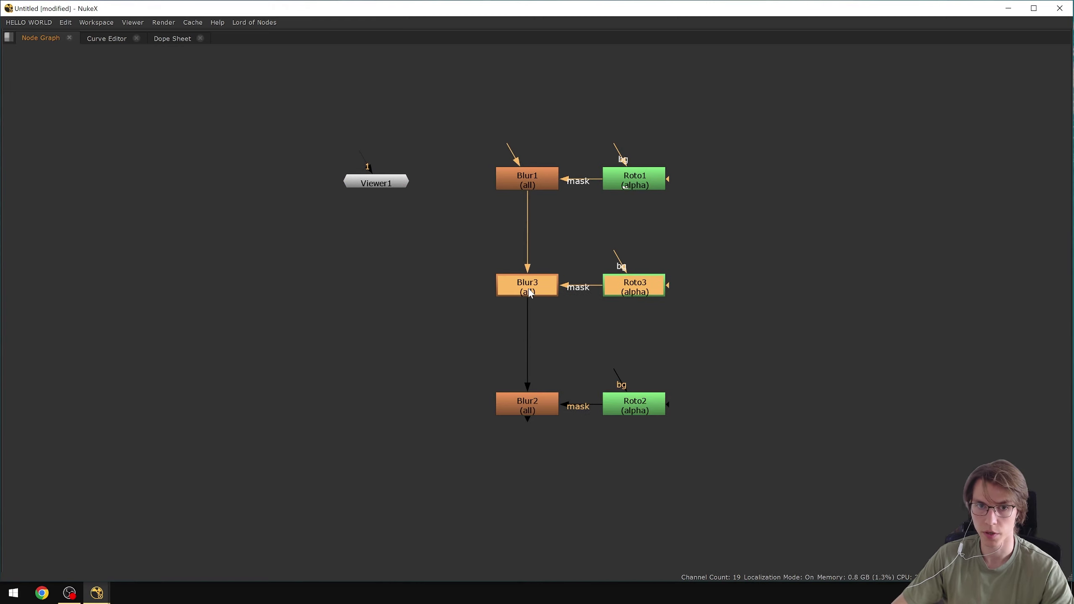
Delete all Blur and Roto nodes from the Node Graph, keeping only the viewer.
scroll(528, 292, "down", 3)
left_click_drag(608, 309, 450, 371)
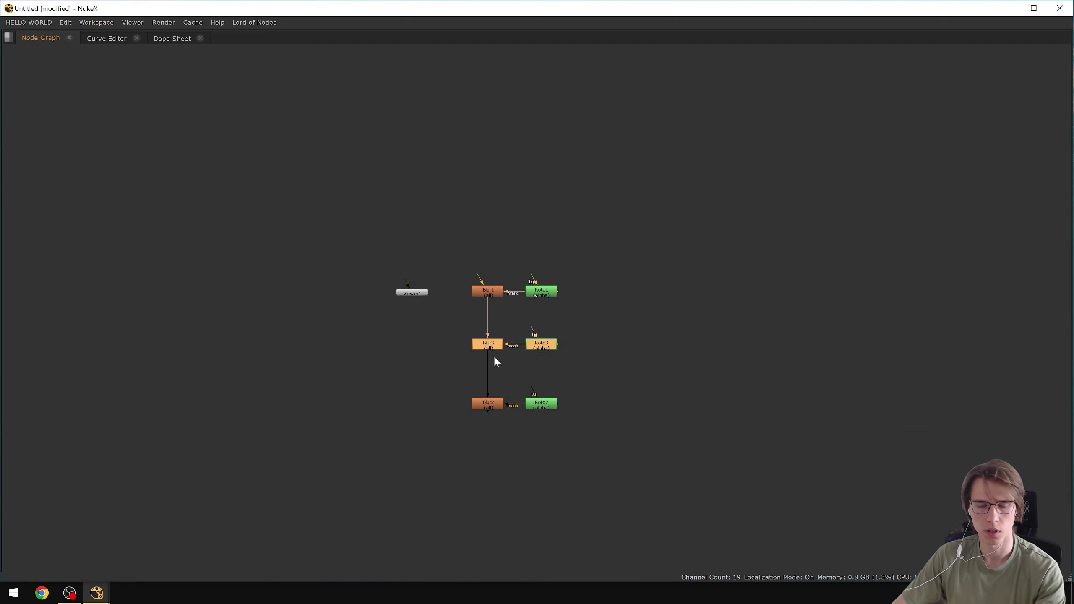
key("BackSpace")
key("BackSpace")
left_click_drag(600, 250, 465, 301)
key("BackSpace")
scroll(478, 268, "up", 2)
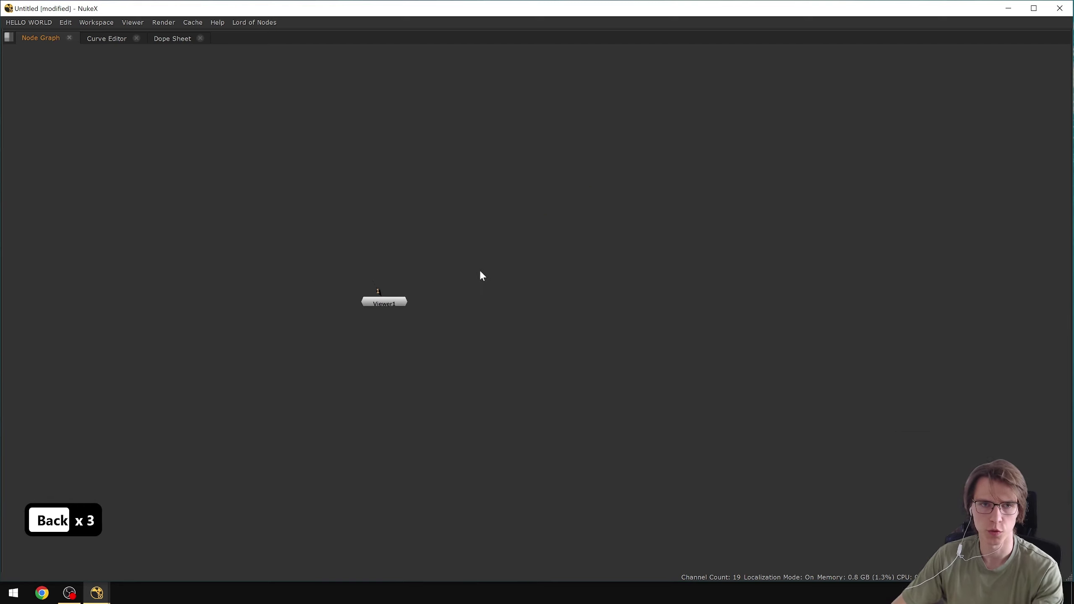
Examine the BlurRoto preset's edit settings and available actions in the hotkey manager, and close it without changes.
left_click(261, 24)
left_click(267, 44)
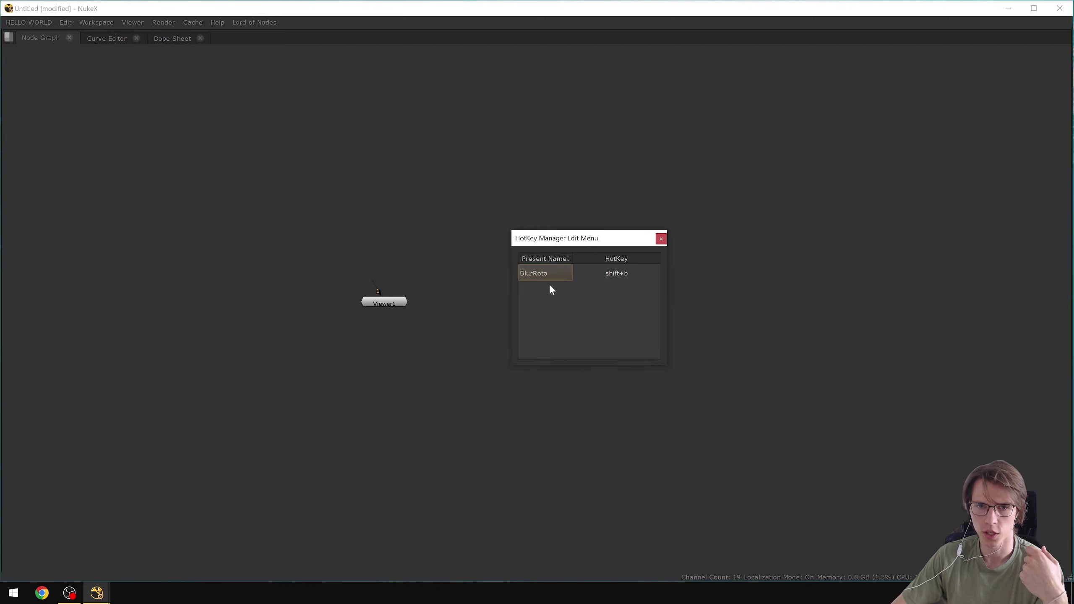
right_click(540, 273)
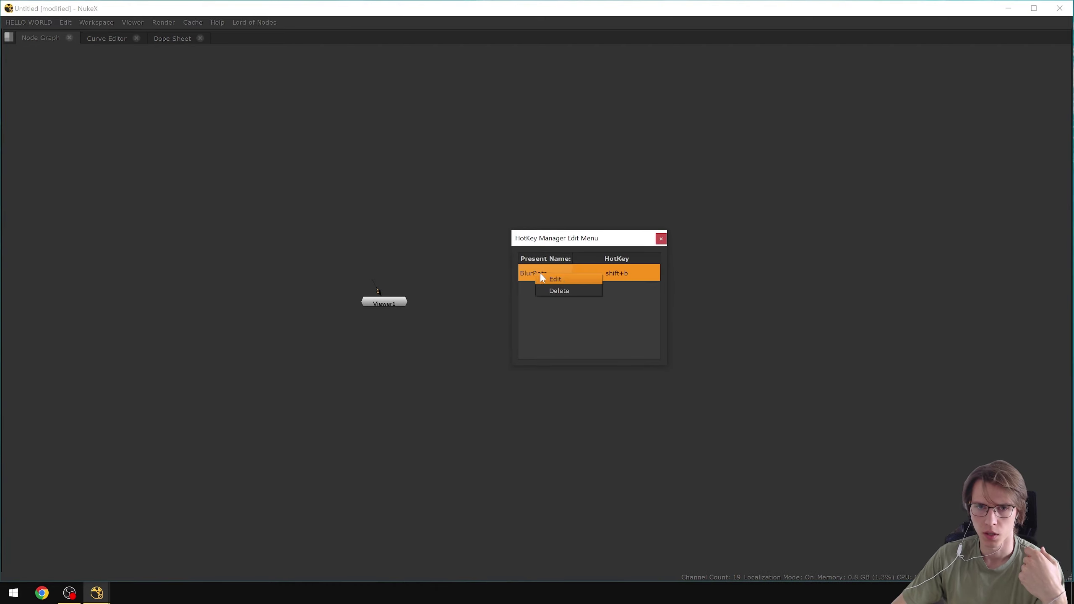
left_click(568, 280)
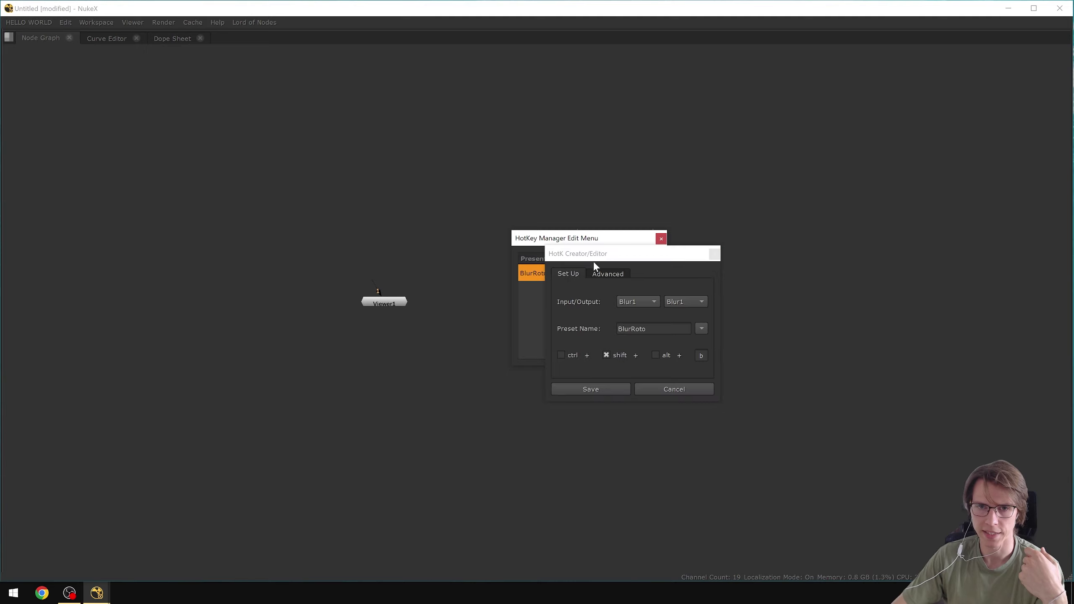
left_click(590, 273)
left_click(578, 272)
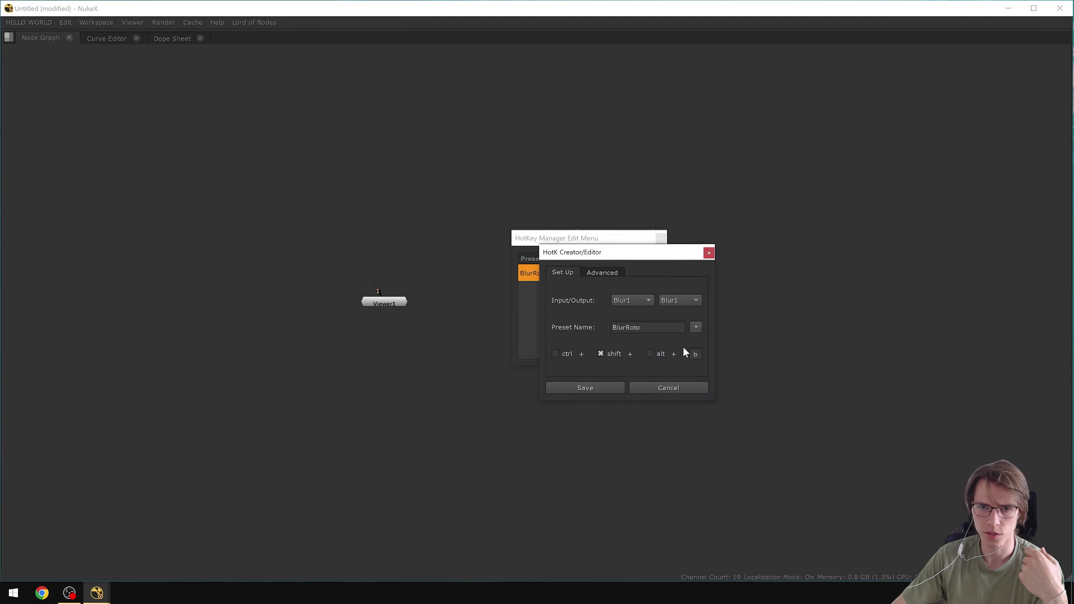
left_click(681, 388)
right_click(555, 272)
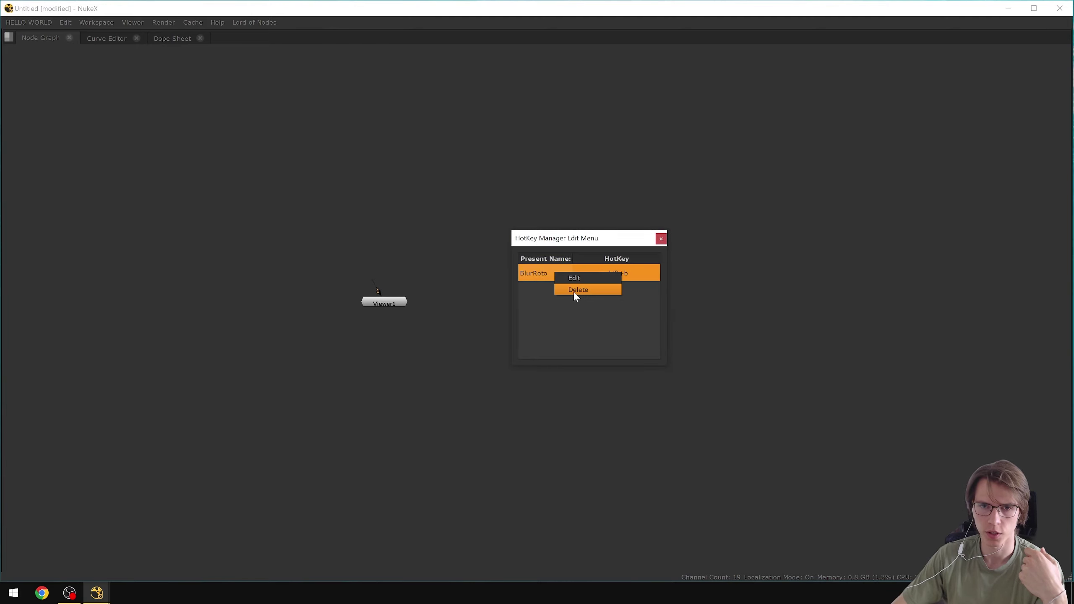
left_click(654, 246)
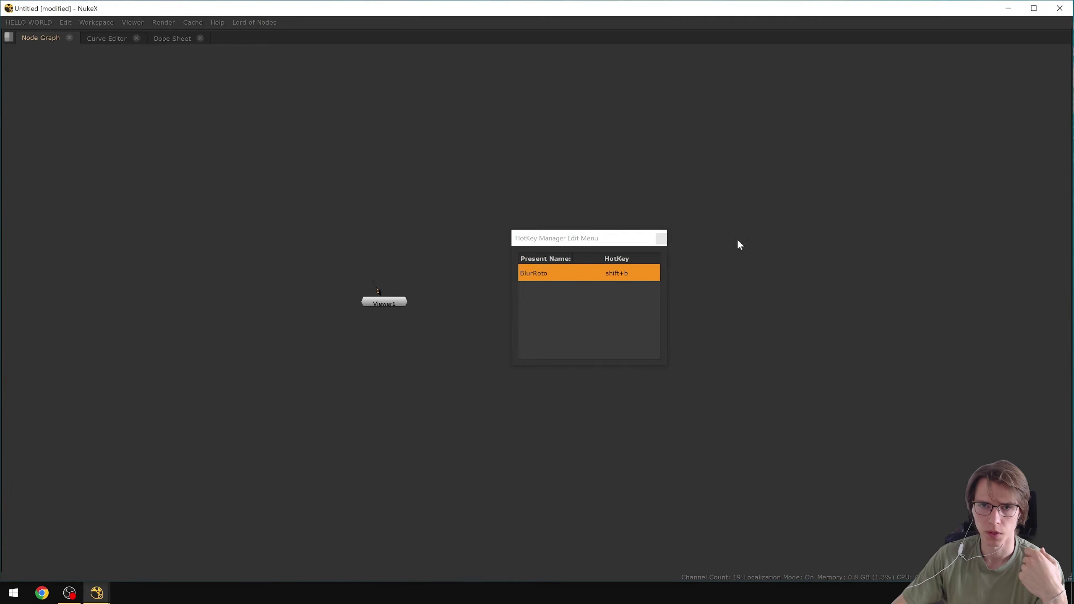
left_click(661, 239)
Show the saved hotkey presets as editable backdrops in the Node Graph.
left_click(255, 22)
left_click(278, 55)
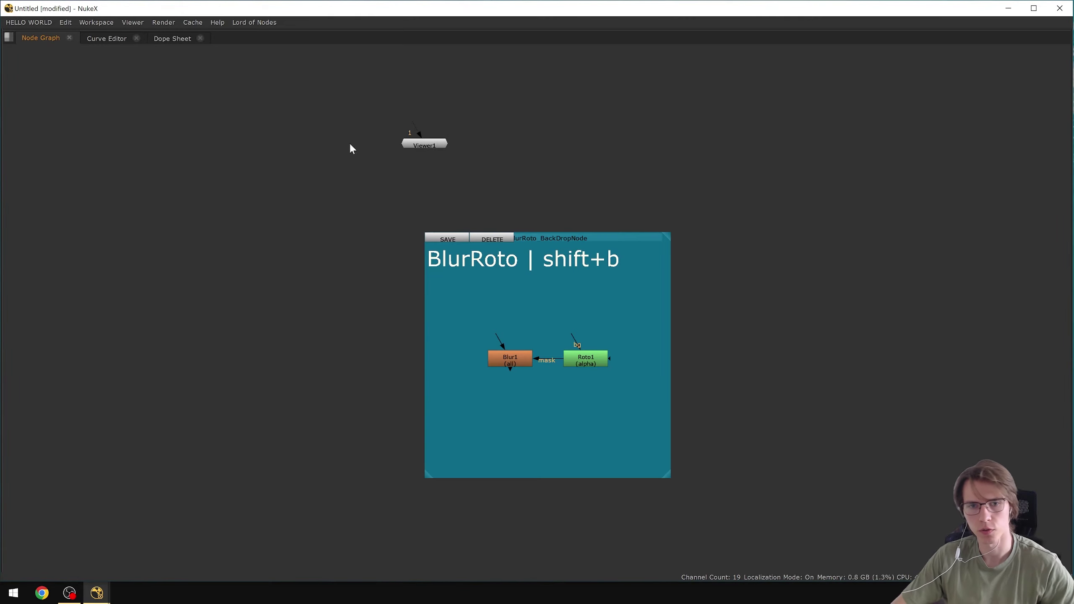
left_click_drag(537, 270, 571, 200)
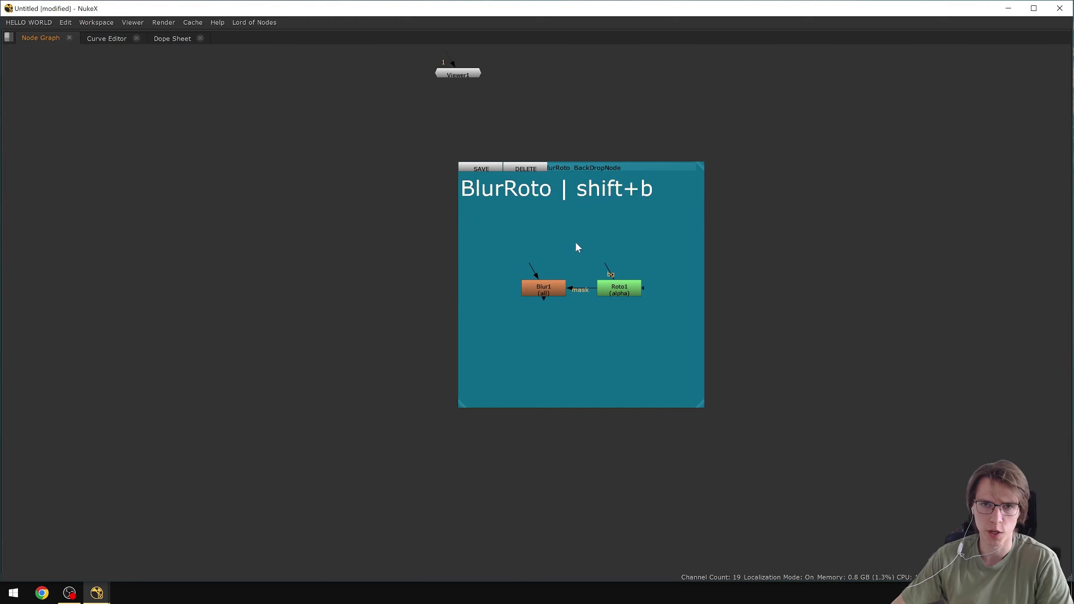
left_click_drag(603, 268, 616, 297)
scroll(616, 298, "up", 2)
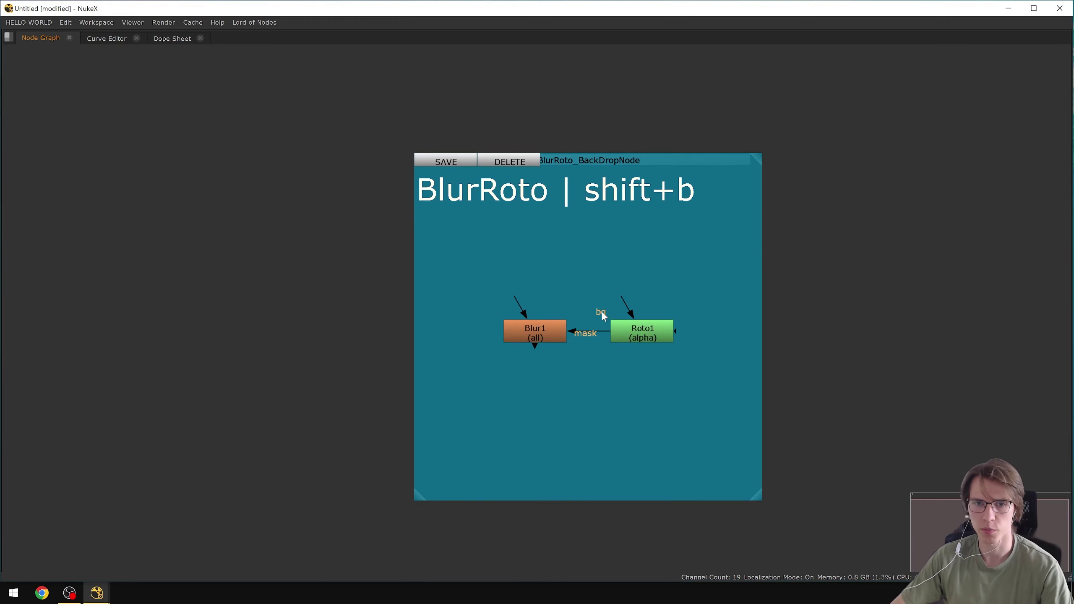
Set the size of the Blur node in the BlurRoto backdrop to 2.
double_click(553, 335)
left_click_drag(387, 258, 781, 239)
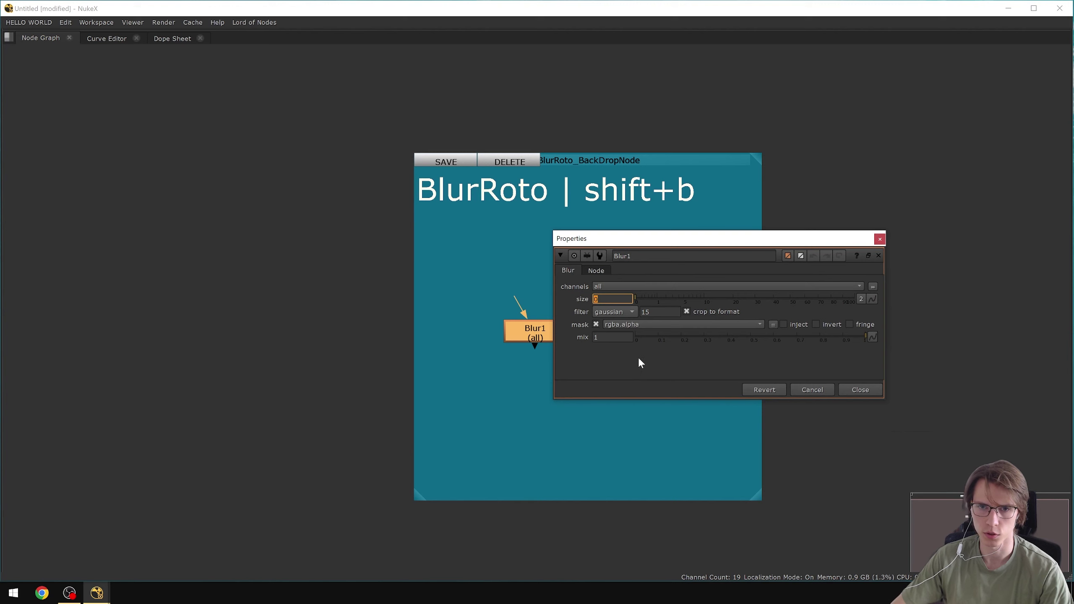
type("2")
Label the preset's Blur node with the expression [value size].
left_click(593, 270)
left_click_drag(638, 238, 770, 224)
left_click(811, 268)
type("[]")
key("Left")
type("value s")
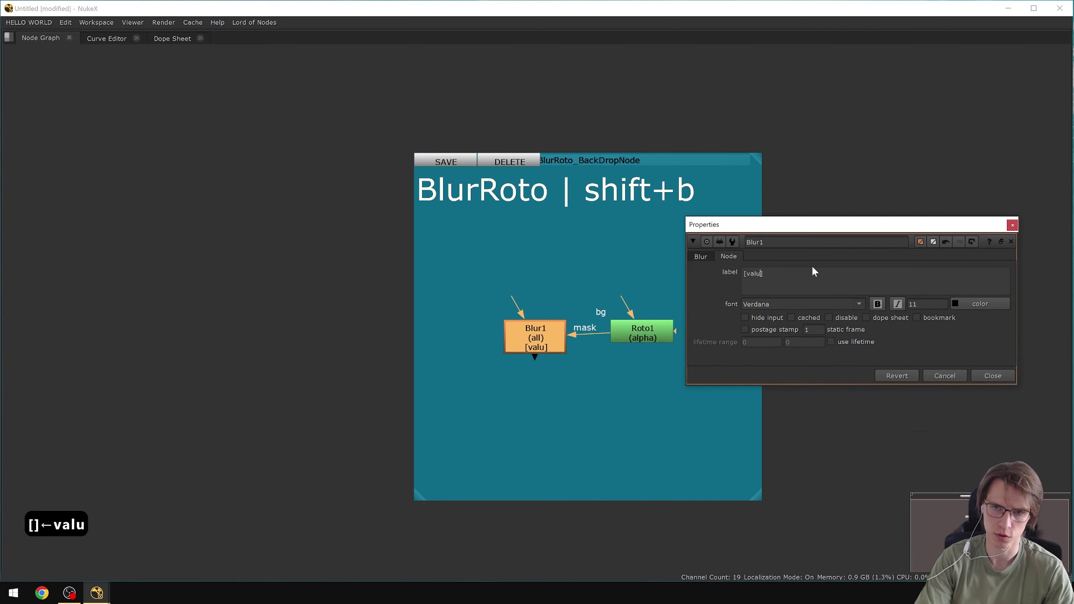
type("ize")
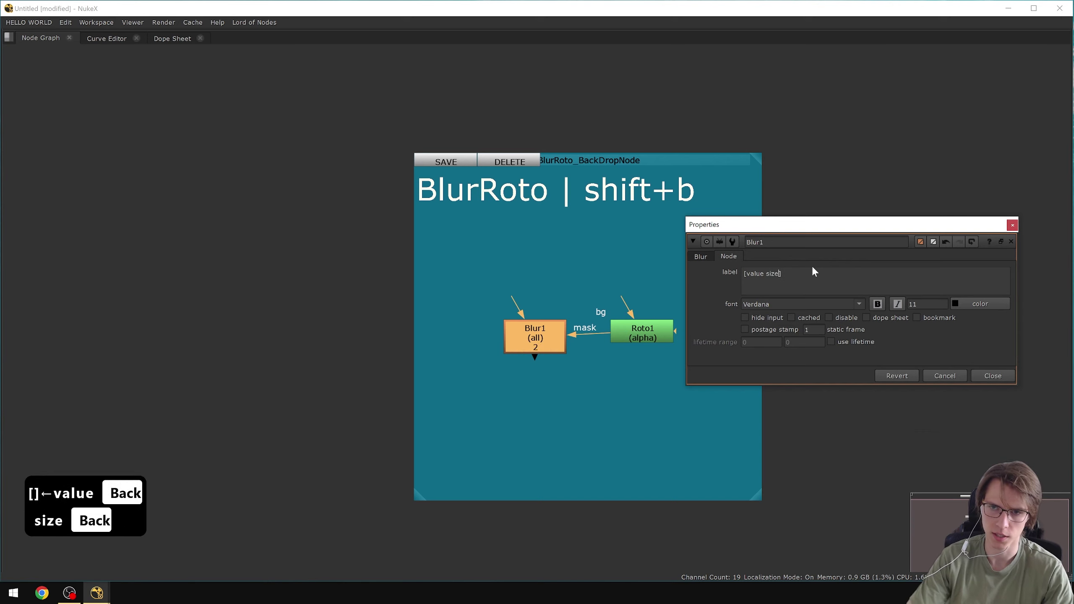
key("Escape")
Move Roto1 slightly away from Blur1 and save the BlurRoto preset with Blur1 as its input and output.
left_click(654, 336)
mouse_move(654, 337)
left_mouse_down()
mouse_move(665, 320)
mouse_move(672, 337)
left_mouse_up()
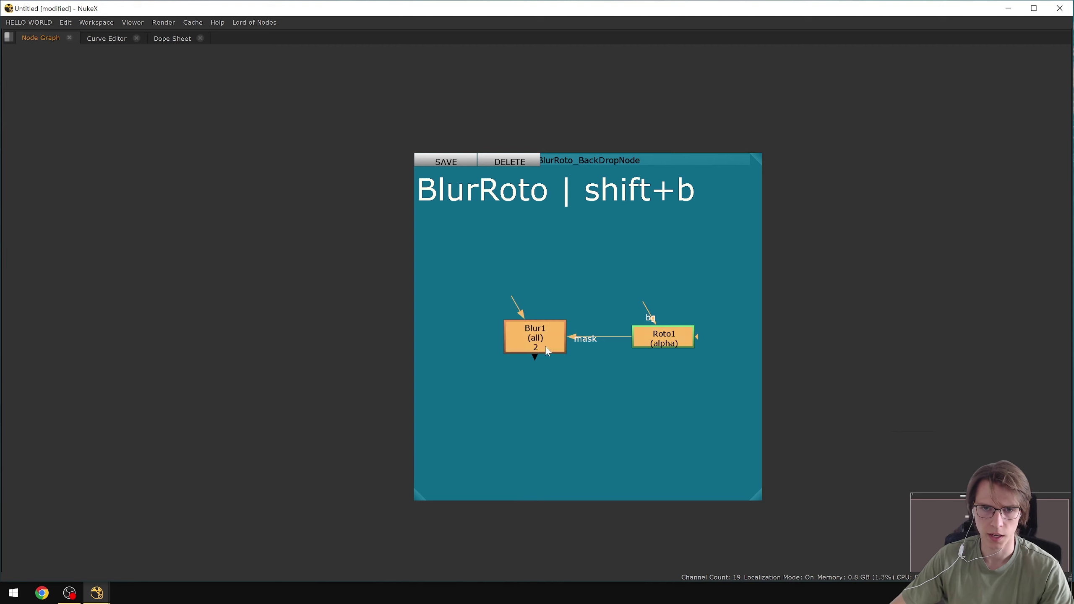
left_click(451, 161)
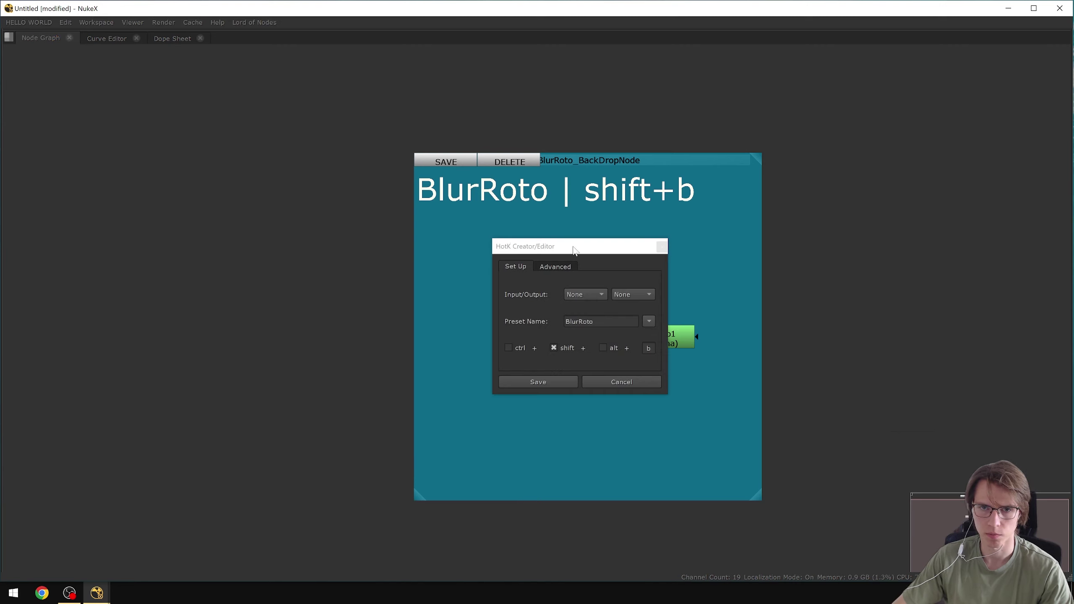
left_click_drag(576, 246, 771, 223)
left_click(775, 271)
left_click(778, 284)
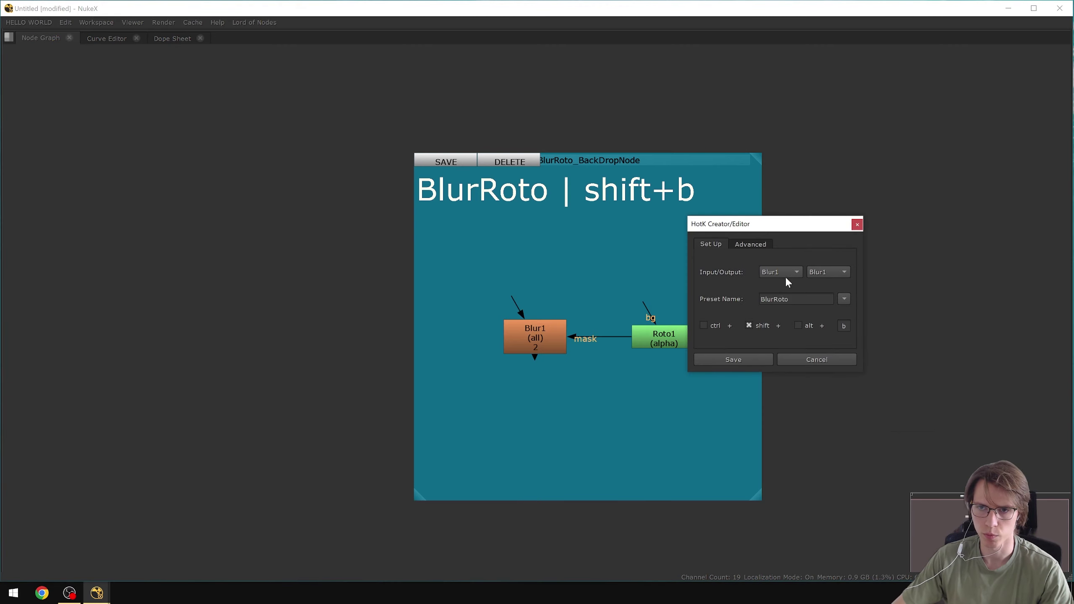
left_click(734, 359)
left_click(592, 315)
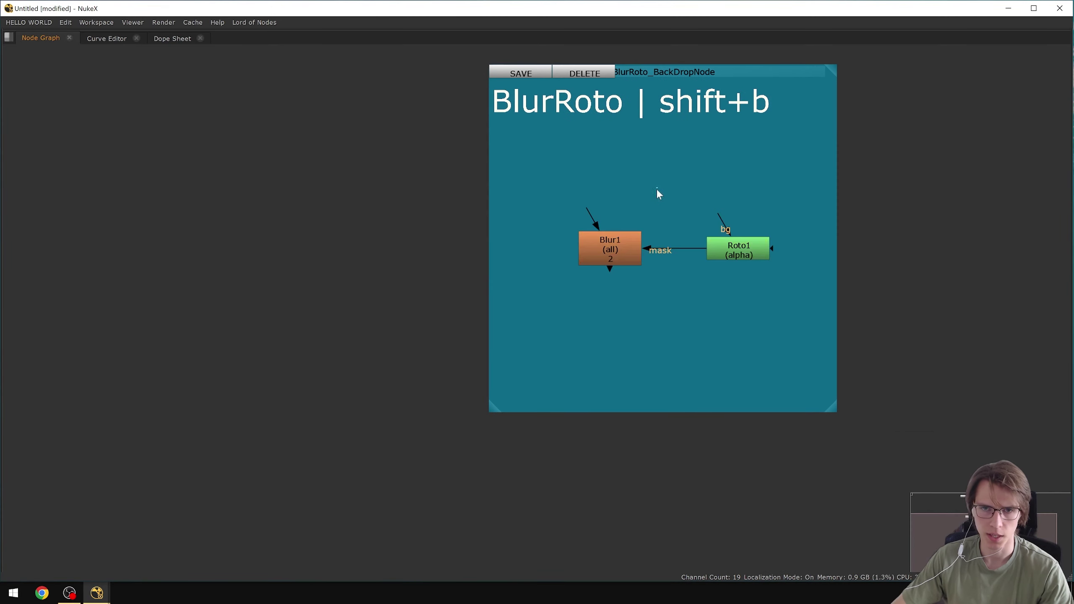
Test the updated BlurRoto preset by inserting it with its Shift+B hotkey, and delete the inserted nodes.
key("shift+b")
mouse_move(613, 292)
left_mouse_down()
mouse_move(613, 380)
mouse_move(595, 351)
mouse_move(538, 352)
left_mouse_up()
left_click_drag(755, 297, 448, 391)
left_click_drag(586, 299, 466, 396)
key("BackSpace")
Hide the hotkey preset backdrop from the Node Graph.
scroll(422, 381, "down", 2)
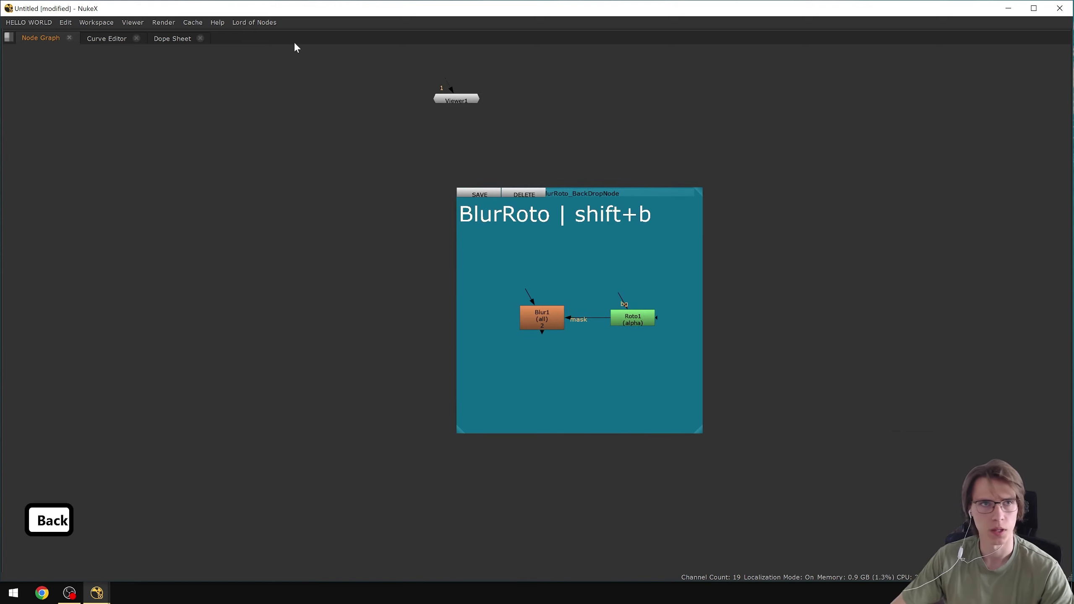
left_click(253, 22)
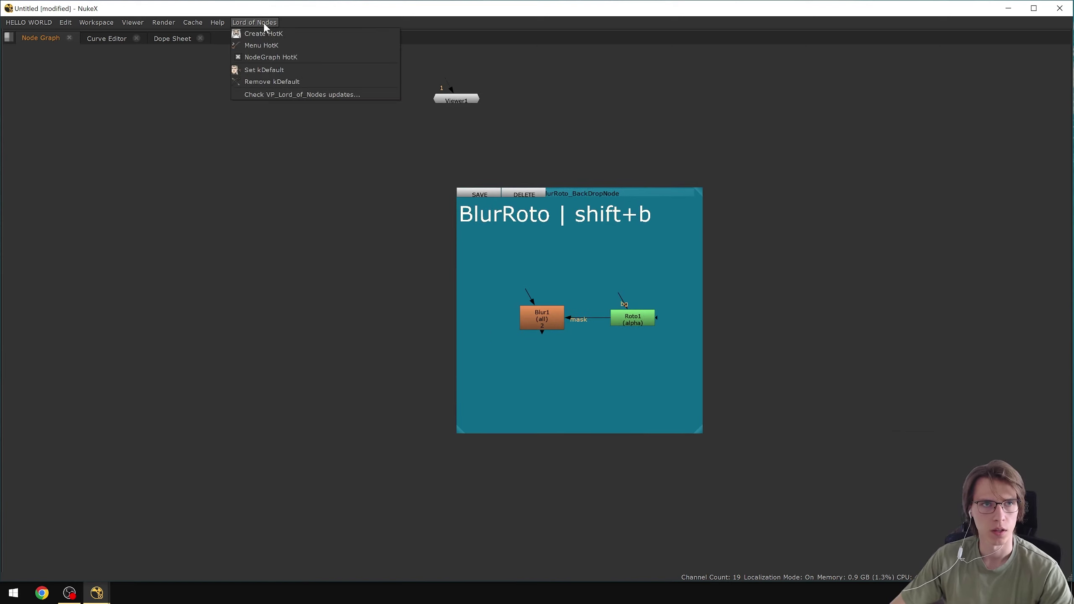
left_click(260, 57)
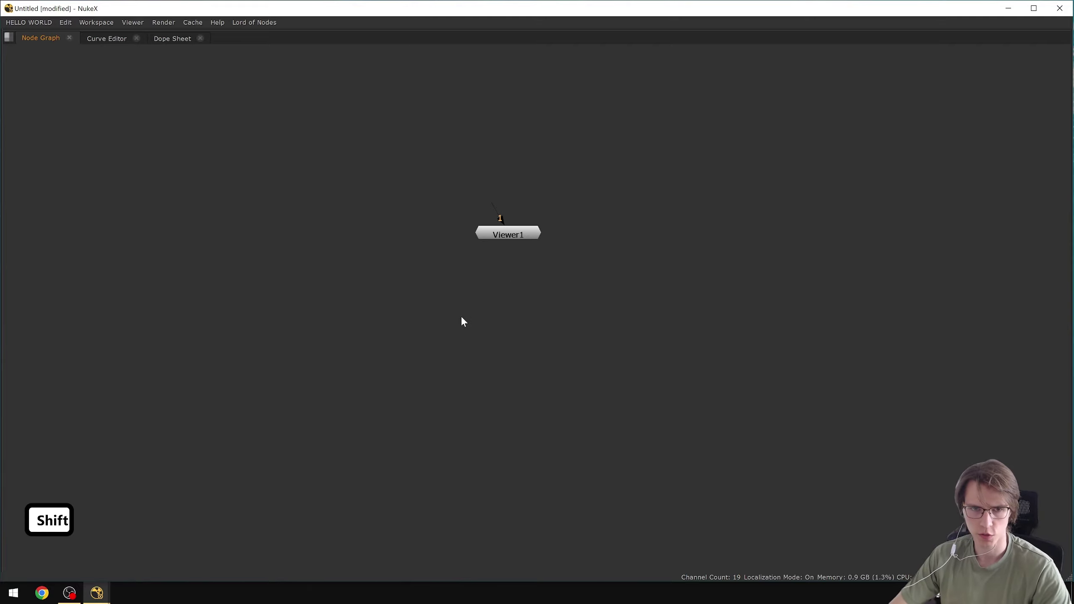
key("t")
left_click_drag(556, 283, 406, 356)
key("BackSpace")
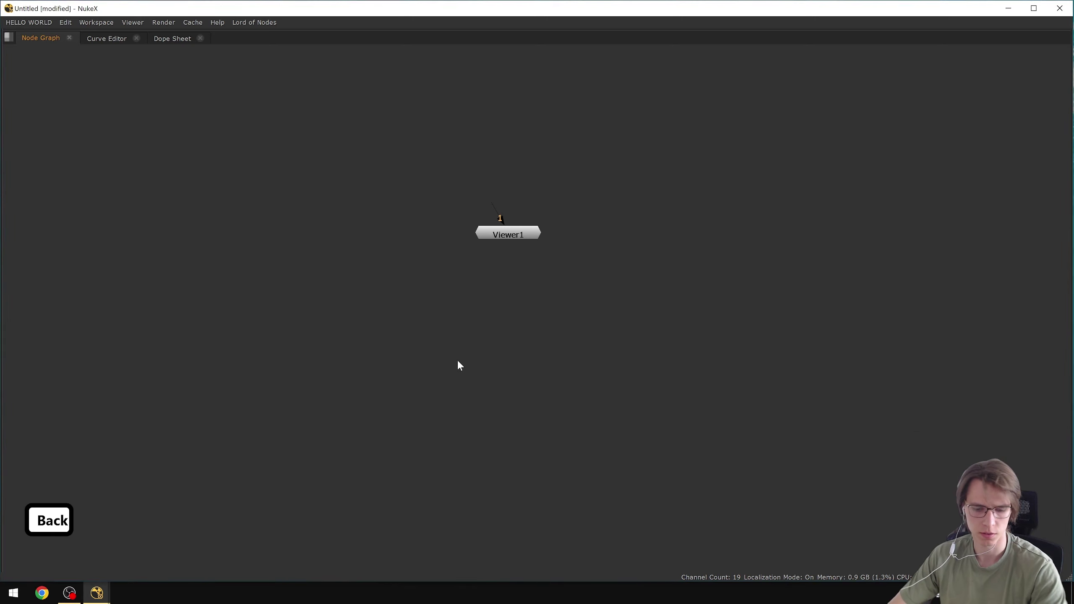
Search for and add a TransformMasked node below Viewer1 in the Node Graph.
key("Tab")
type("trnaf")
key("BackSpace")
key("BackSpace")
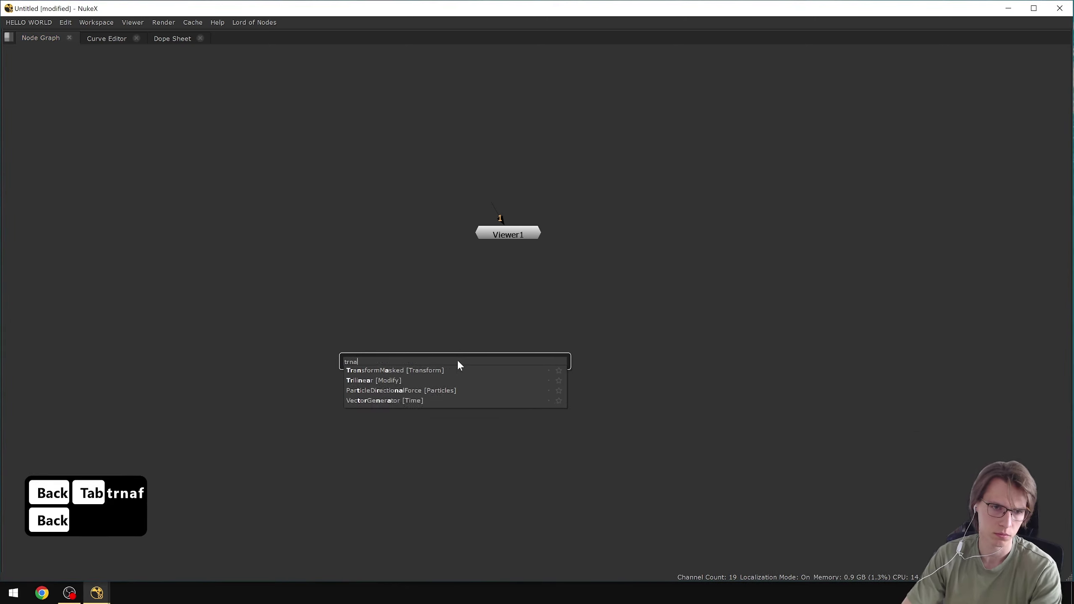
key("Down")
key("Down")
key("Down")
key("Return")
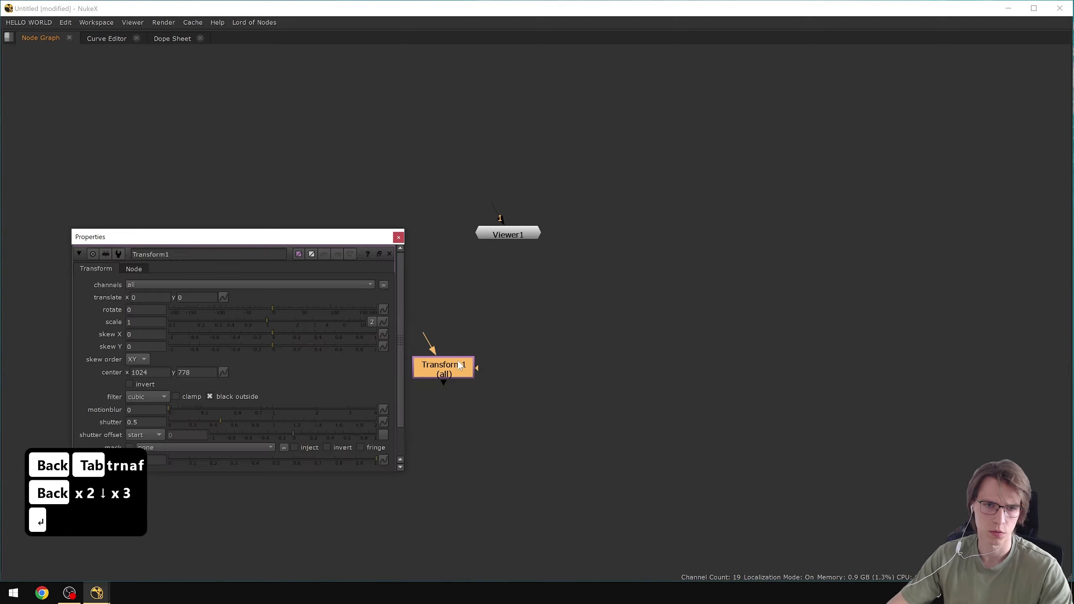
Add a Roto node as the mask of Transform1, and move both nodes slightly up and select them.
key("Escape")
key("o")
key("Escape")
left_click_drag(519, 372, 539, 372)
left_click_drag(641, 316, 317, 443)
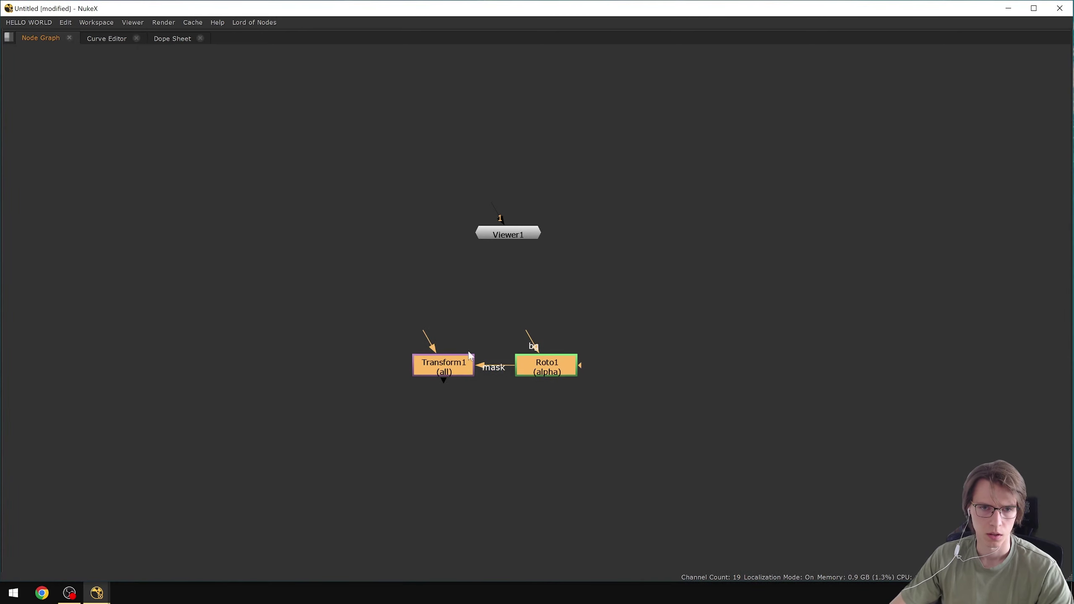
left_click_drag(440, 375, 456, 329)
left_click_drag(644, 272, 356, 377)
Start a new hotkey preset from the selected Transform and Roto nodes and name it TransformMaskedRoto.
left_click(266, 23)
left_click(268, 34)
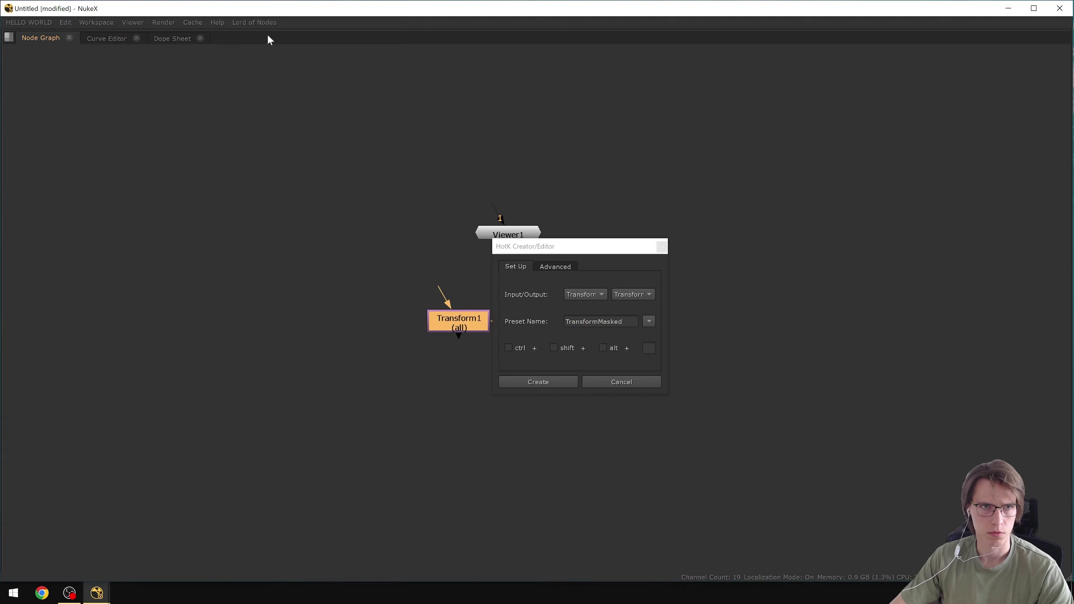
type("Roto")
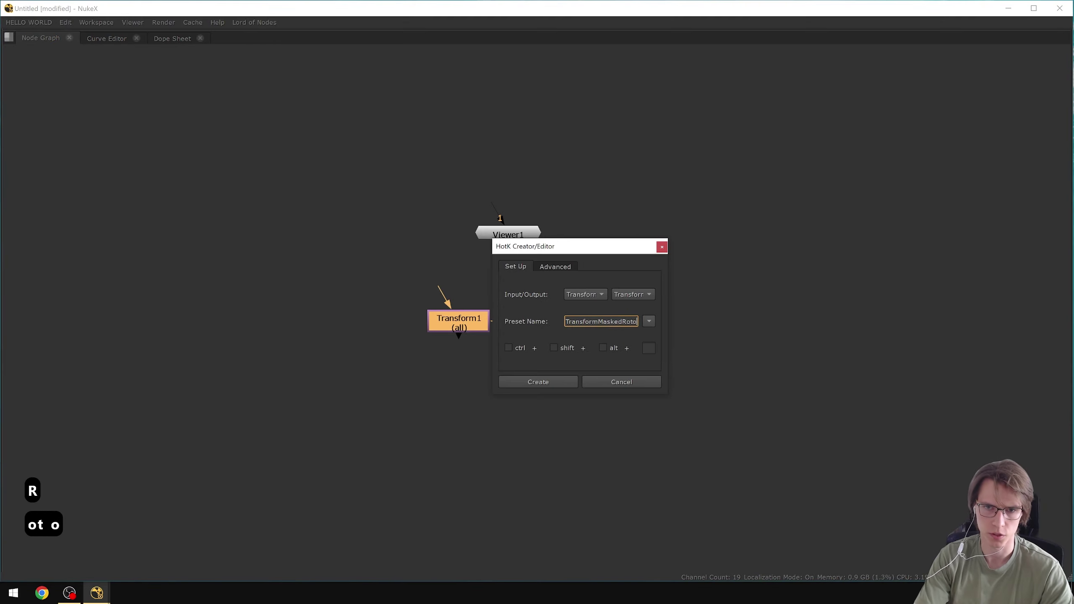
key("Return")
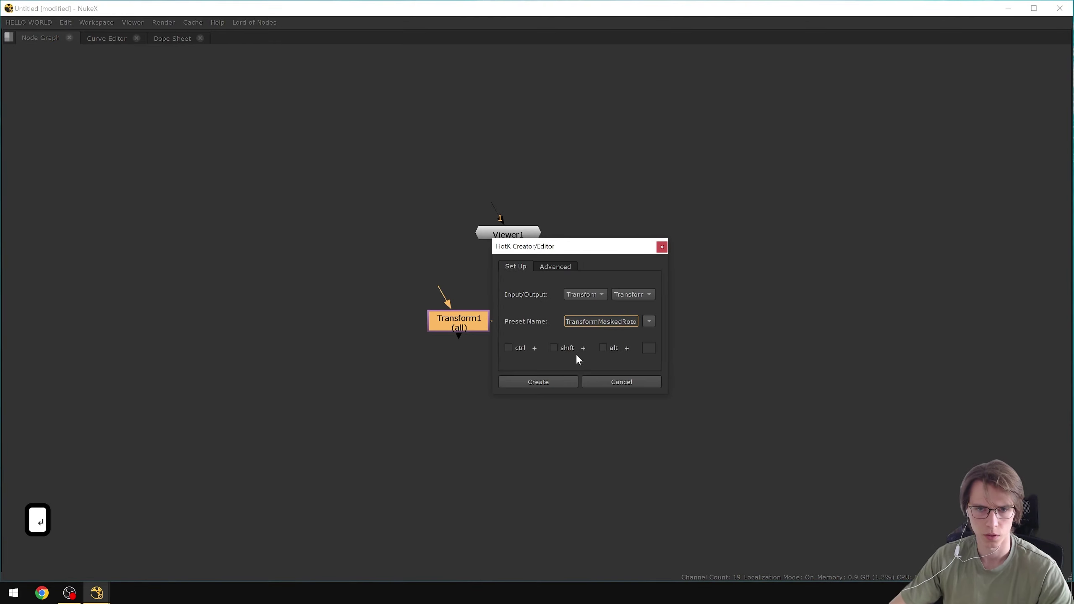
Create the TransformMaskedRoto preset with the hotkey Shift+T, replacing the existing use of that hotkey.
left_click(553, 347)
left_click(648, 348)
type("t")
left_click(576, 381)
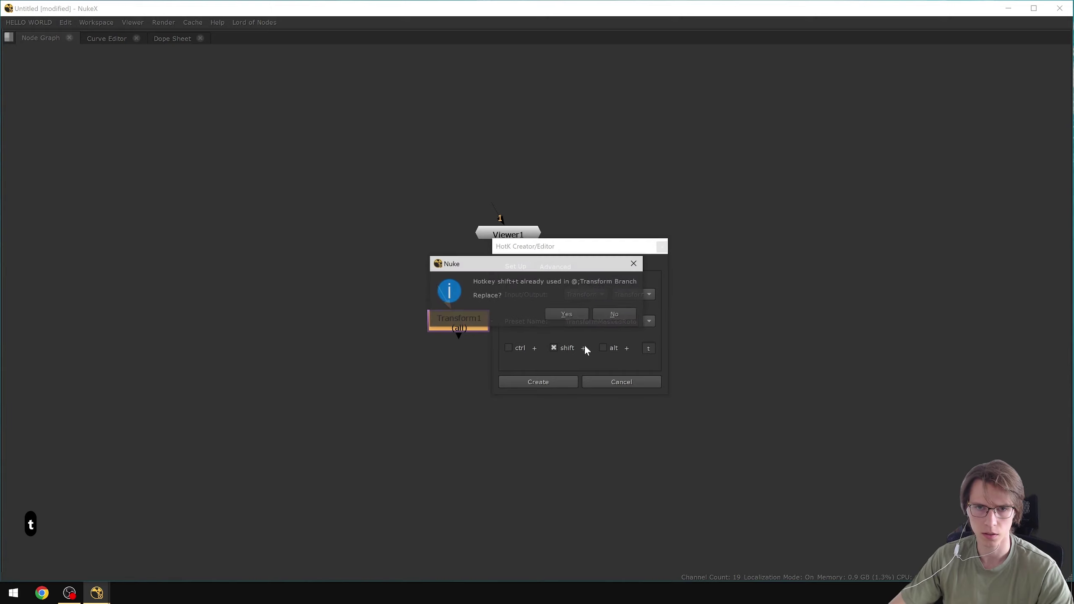
left_click(574, 317)
left_click(598, 312)
Test the TransformMaskedRoto preset by inserting it twice with its Shift+T hotkey, and delete the inserted nodes.
key("shift+t")
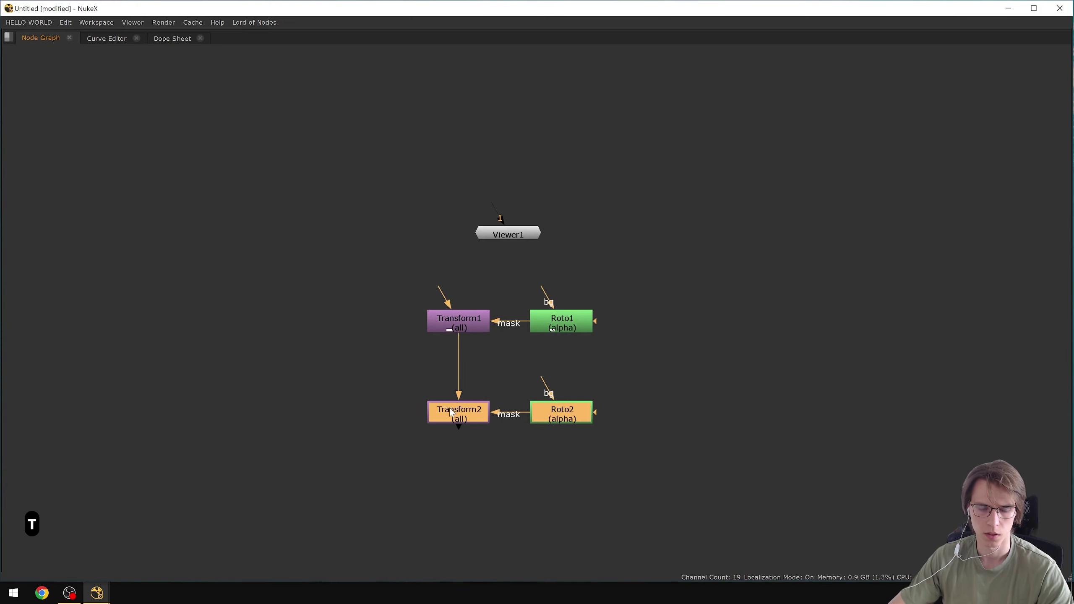
double_click(452, 413)
key("Escape")
key("shift+t")
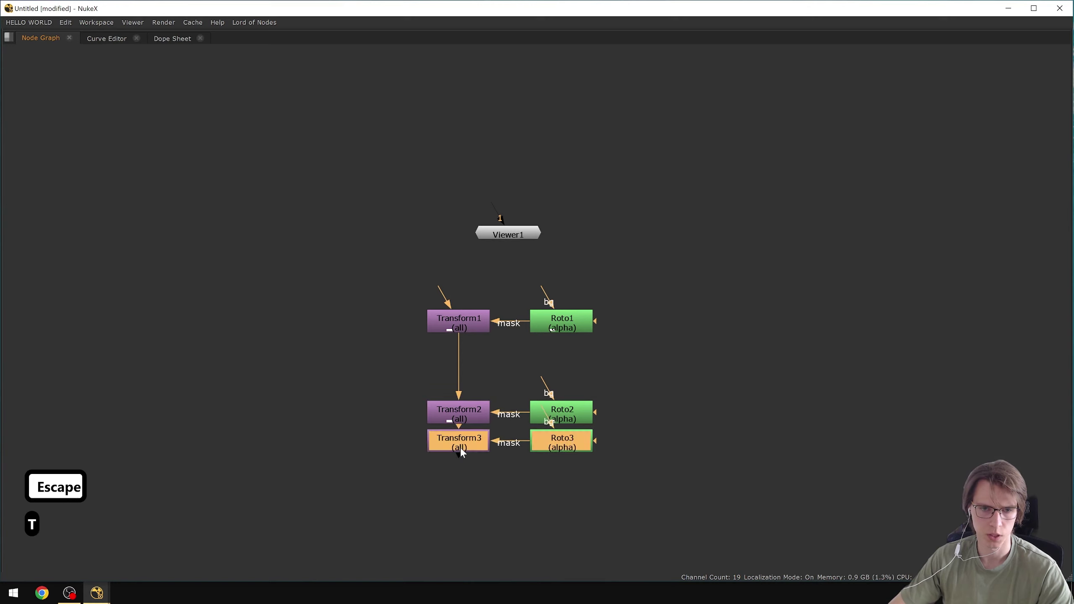
left_click(460, 491)
key("BackSpace")
key("BackSpace")
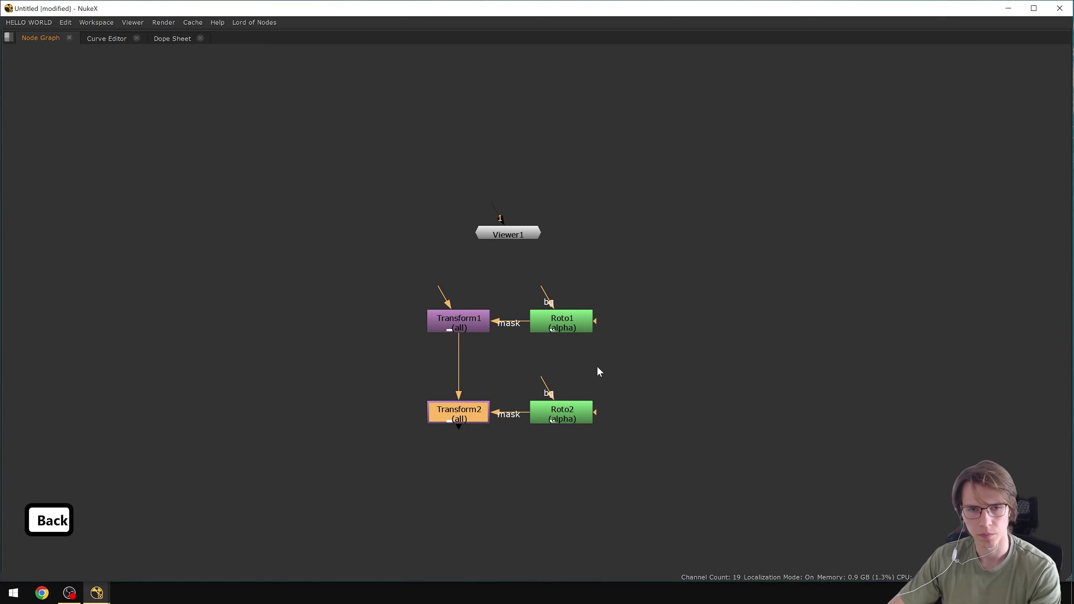
scroll(401, 355, "left", 5)
left_click(427, 385)
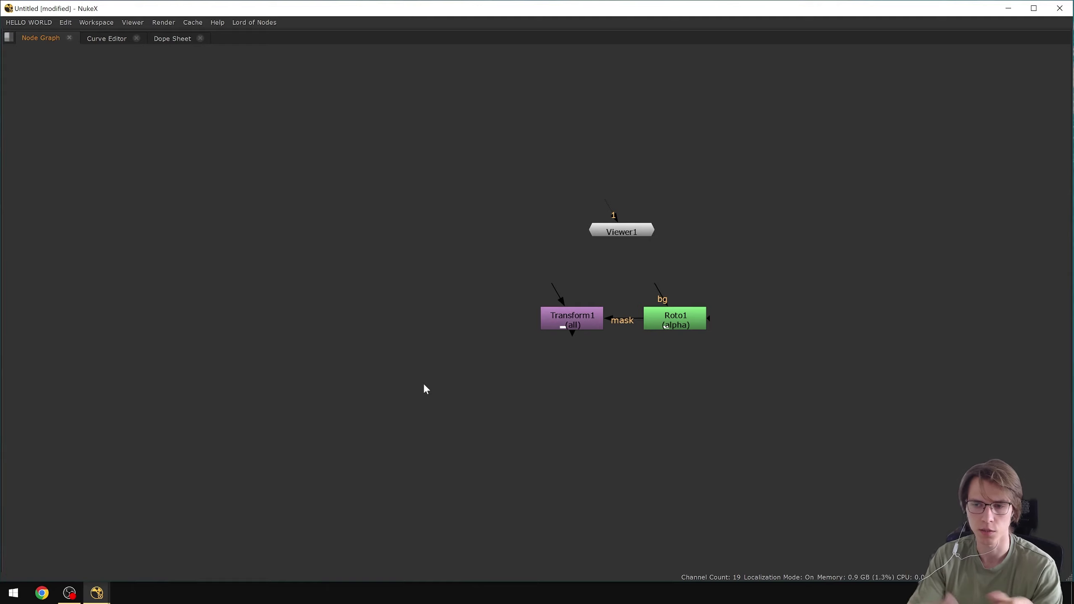
Add an ordinary Transform node on its own and check its center x and y values.
key("t")
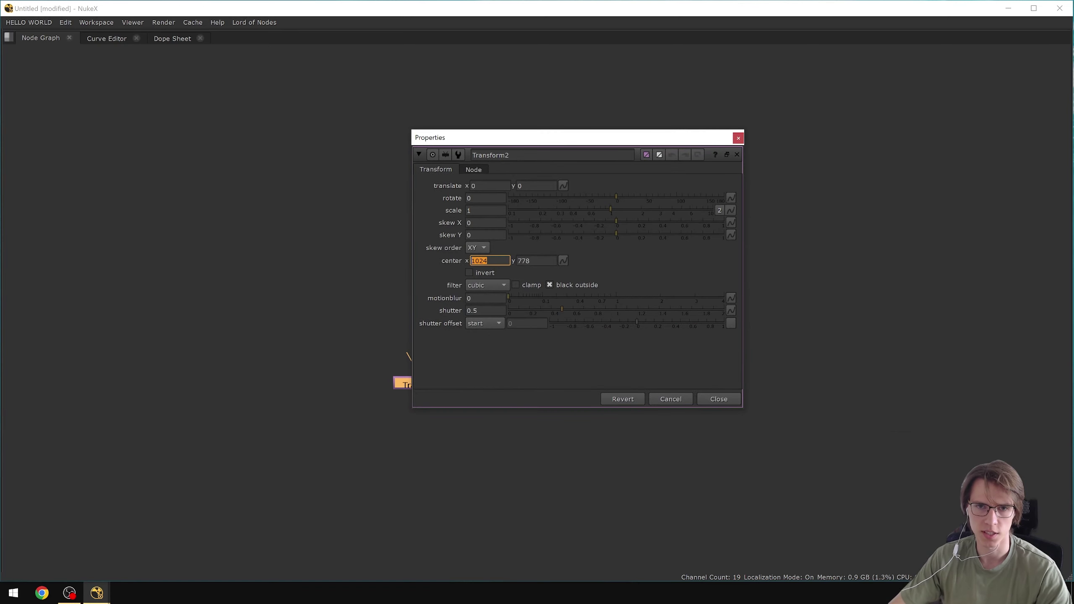
key("Tab")
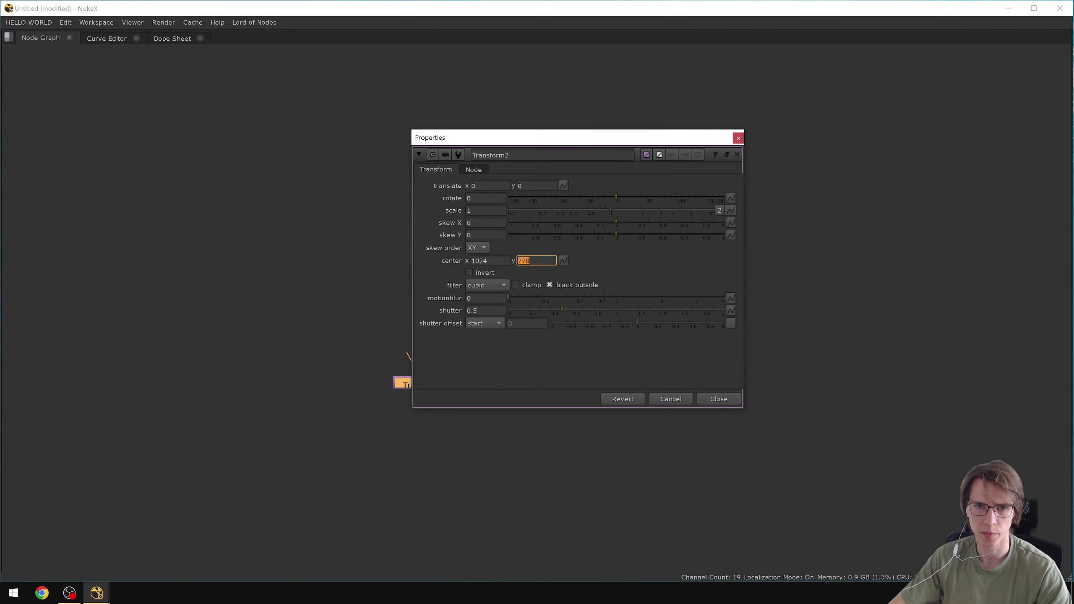
left_click(617, 256)
left_click(718, 398)
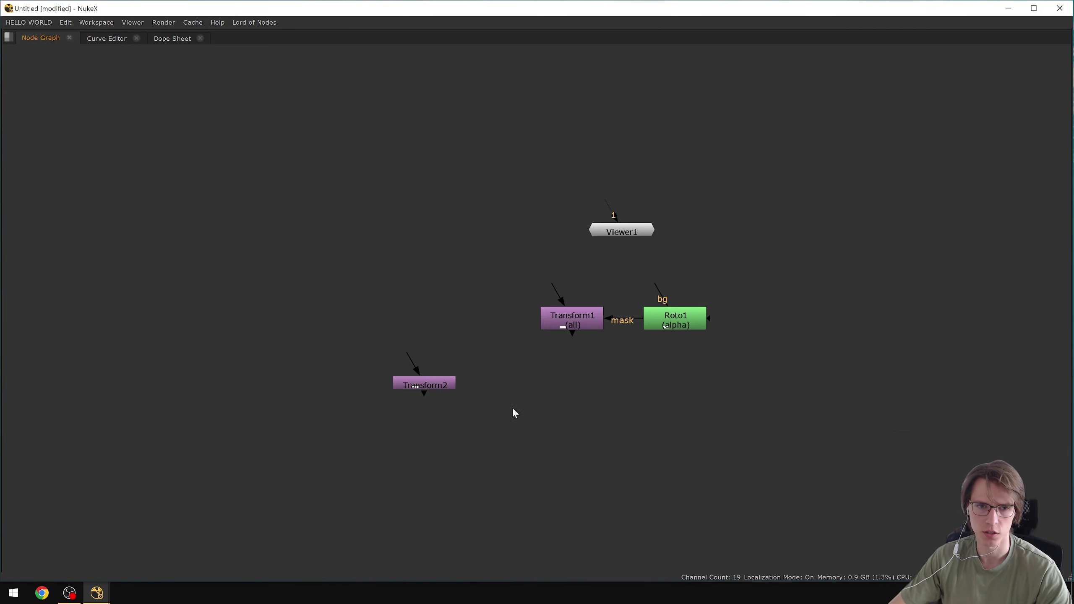
Set the project's full size format to HD_720 1280x720.
key("s")
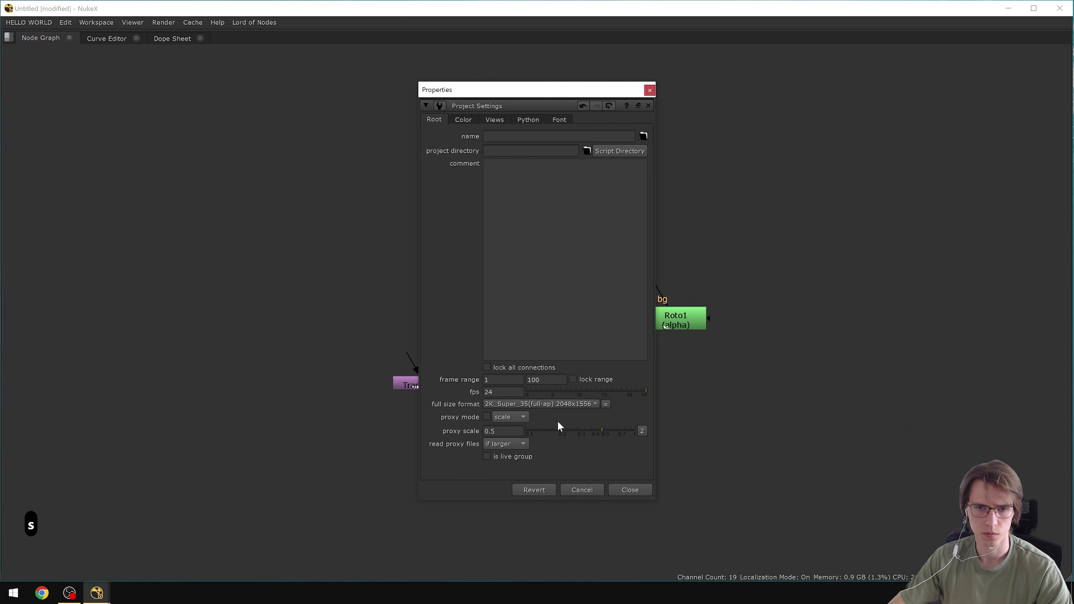
left_click(539, 404)
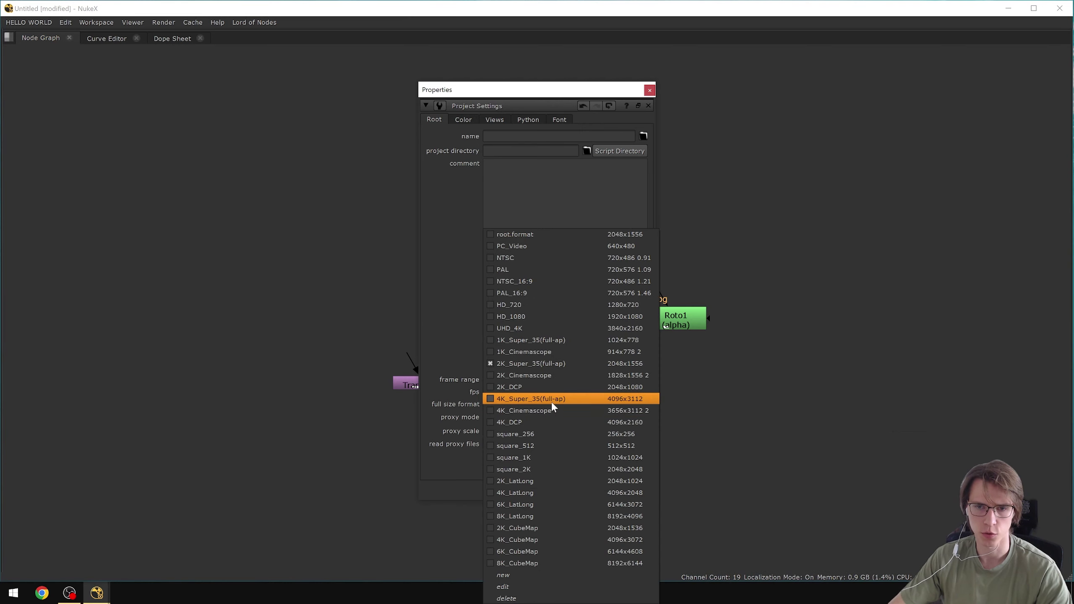
left_click(600, 308)
left_click(629, 490)
Add another Transform node, compare its center values with those of Transform2, and delete both nodes.
key("t")
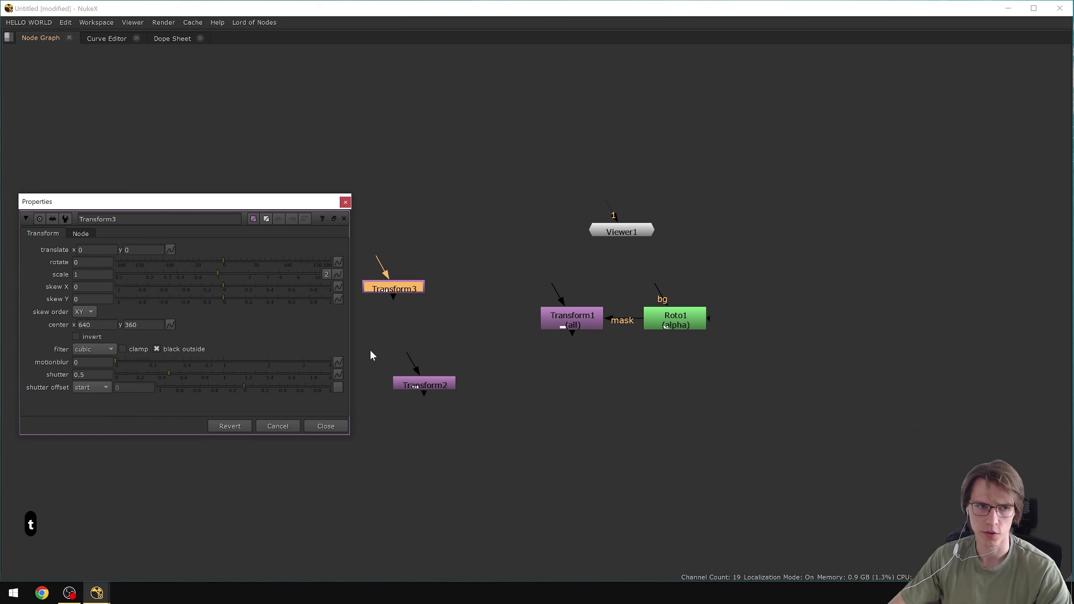
left_click(421, 385)
double_click(421, 385)
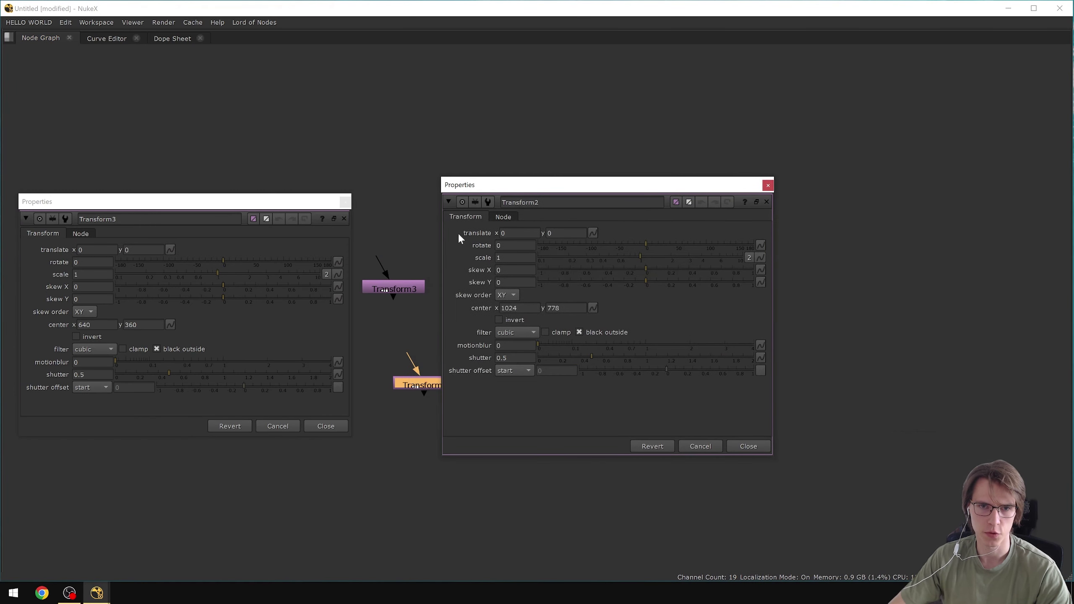
left_click(97, 324)
key("Tab")
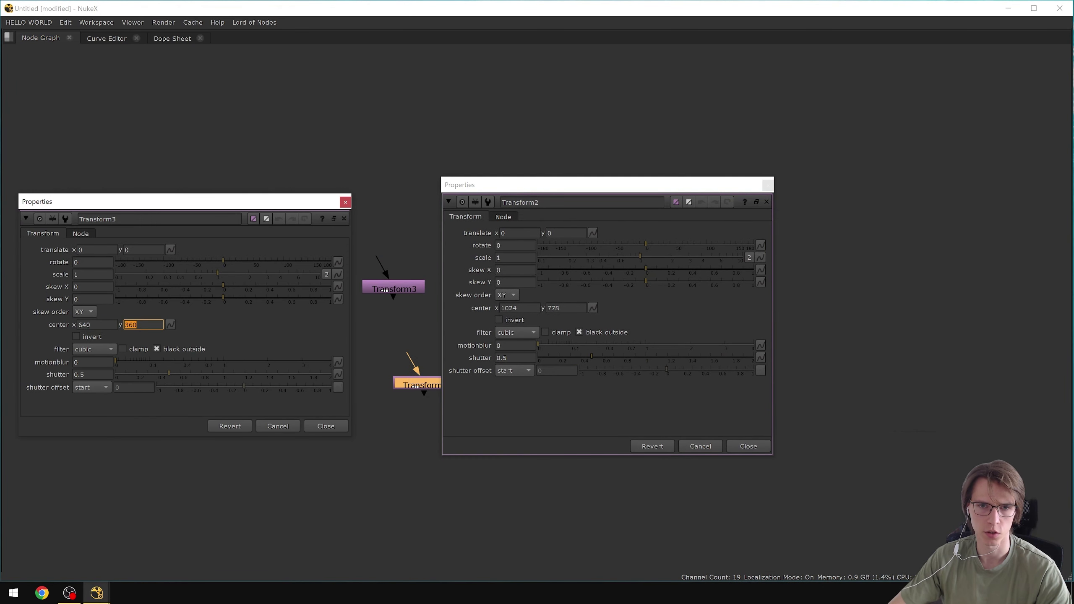
left_click(520, 308)
key("Tab")
left_click(760, 449)
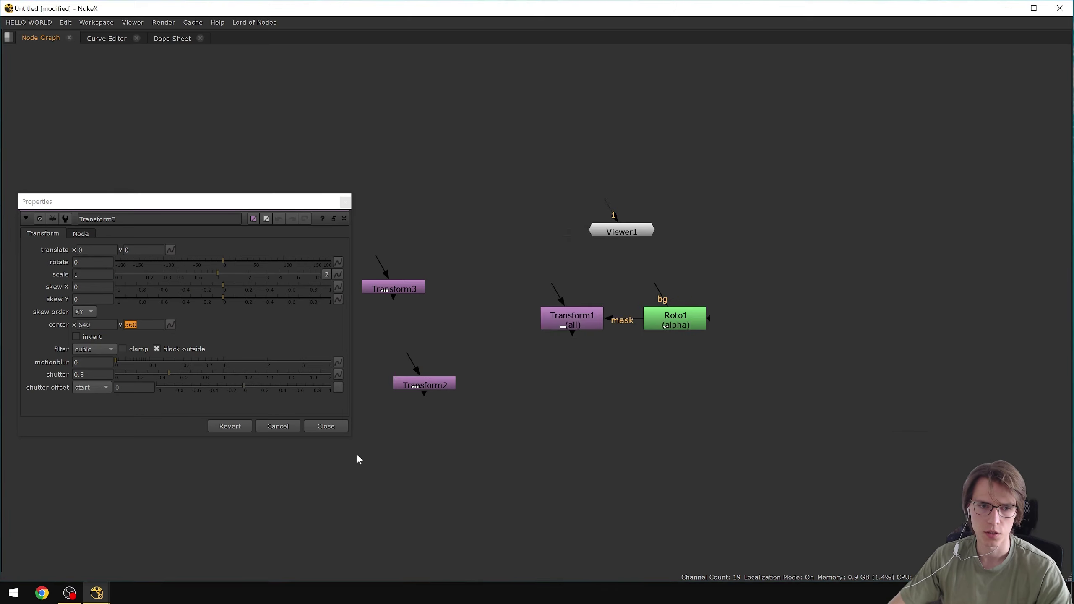
left_click(332, 426)
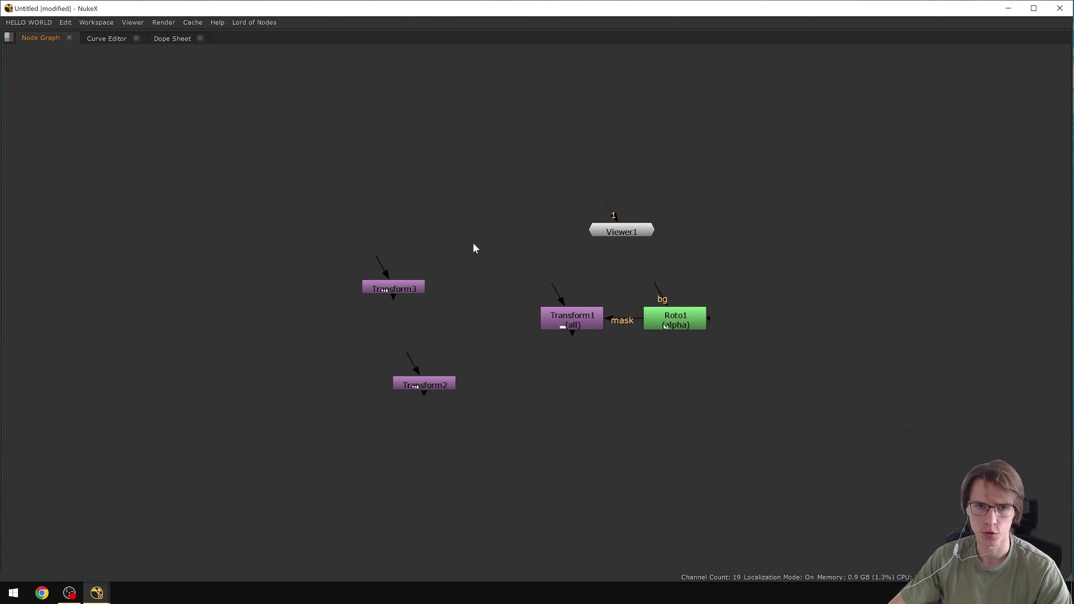
left_click_drag(473, 235, 247, 445)
key("BackSpace")
Examine the Context-Sensitive setting in the TransformMaskedRoto preset's advanced options, and leave the preset editor without saving.
left_click_drag(744, 269, 543, 367)
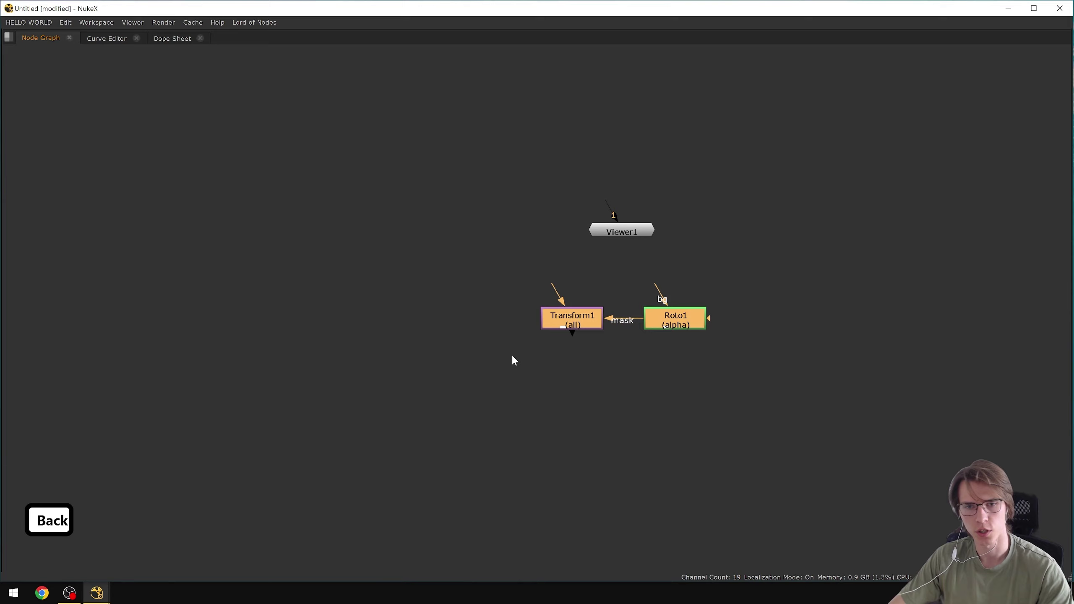
left_click(264, 23)
left_click(253, 45)
double_click(553, 335)
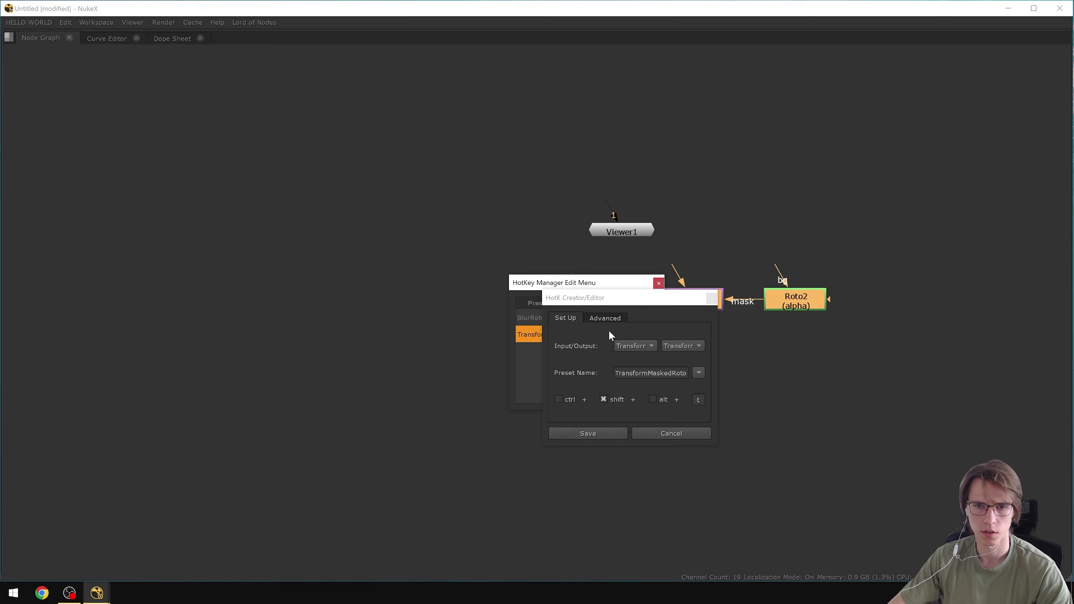
left_click(595, 288)
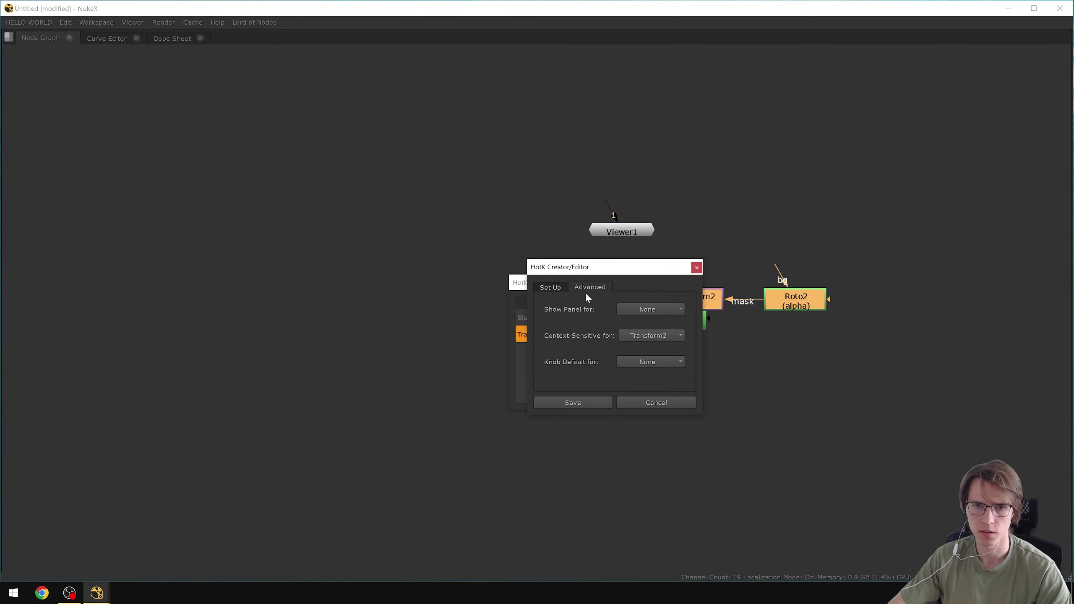
left_click(652, 340)
left_click(645, 336)
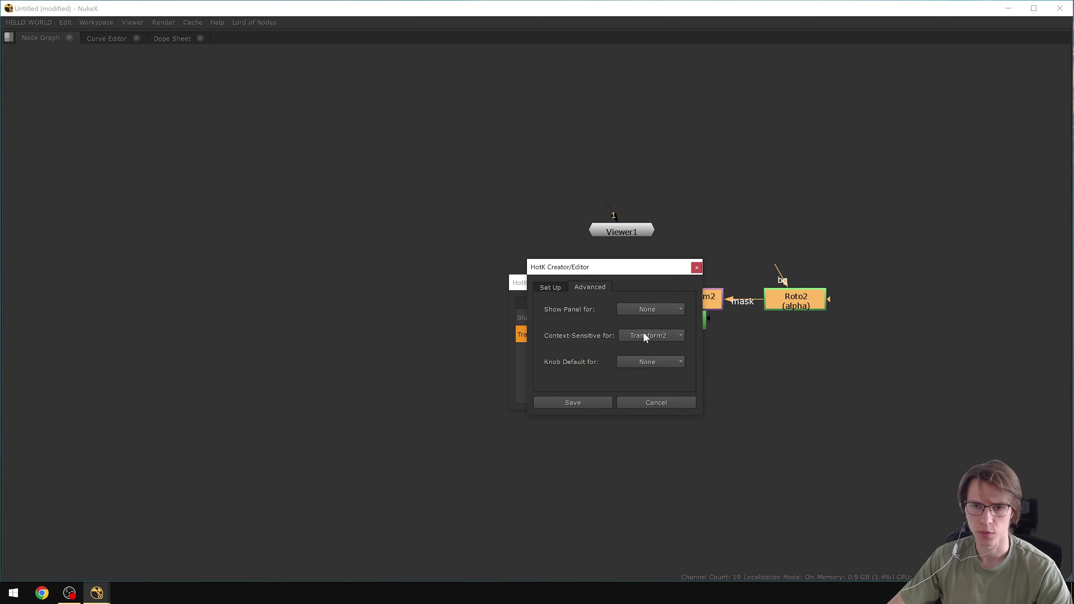
left_click_drag(632, 274, 419, 255)
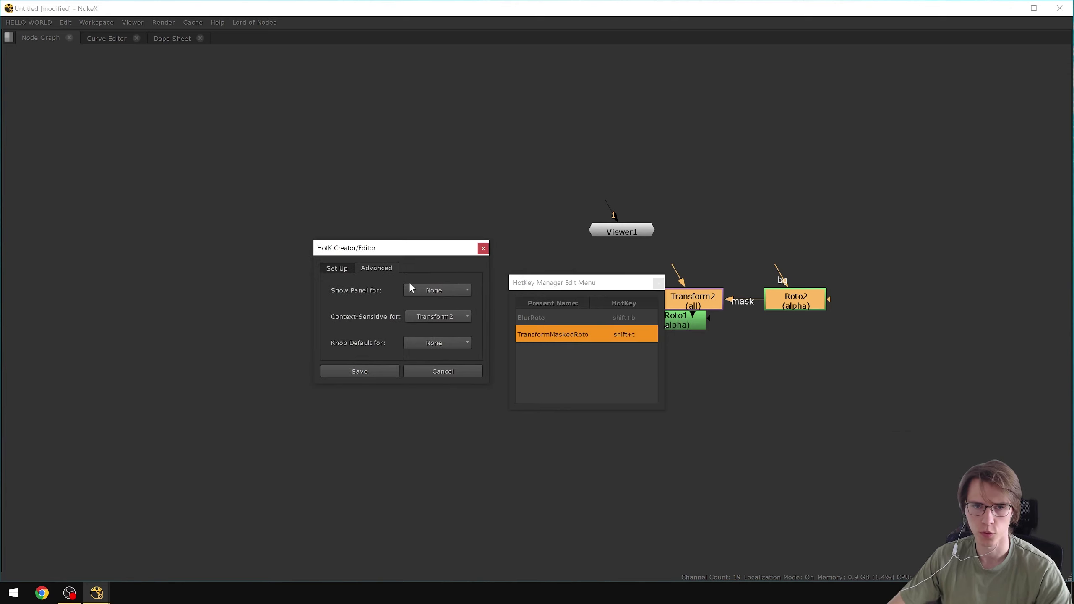
left_click(440, 331)
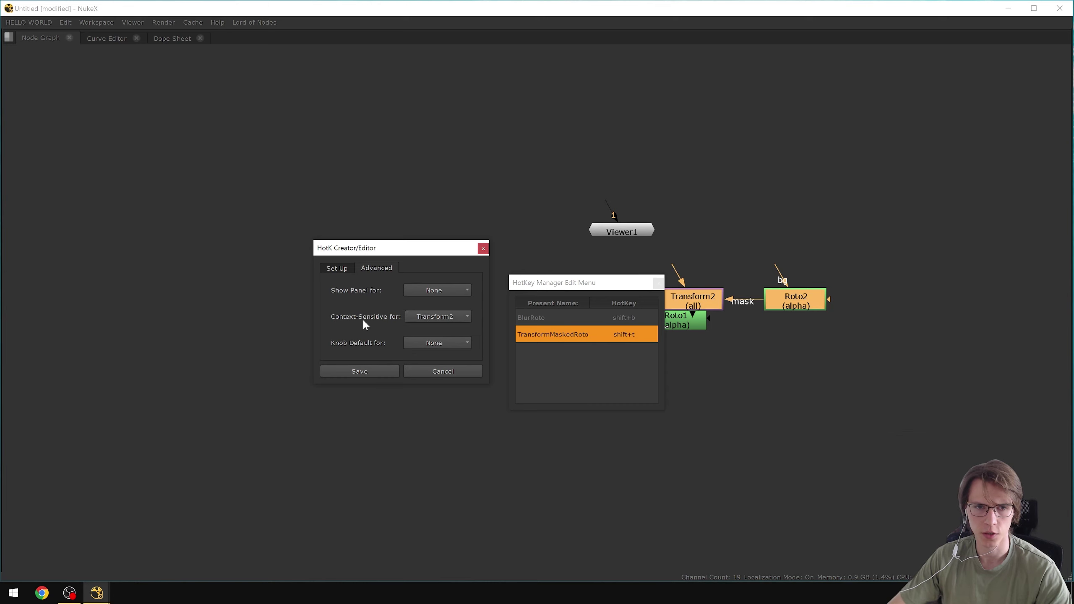
left_click(441, 316)
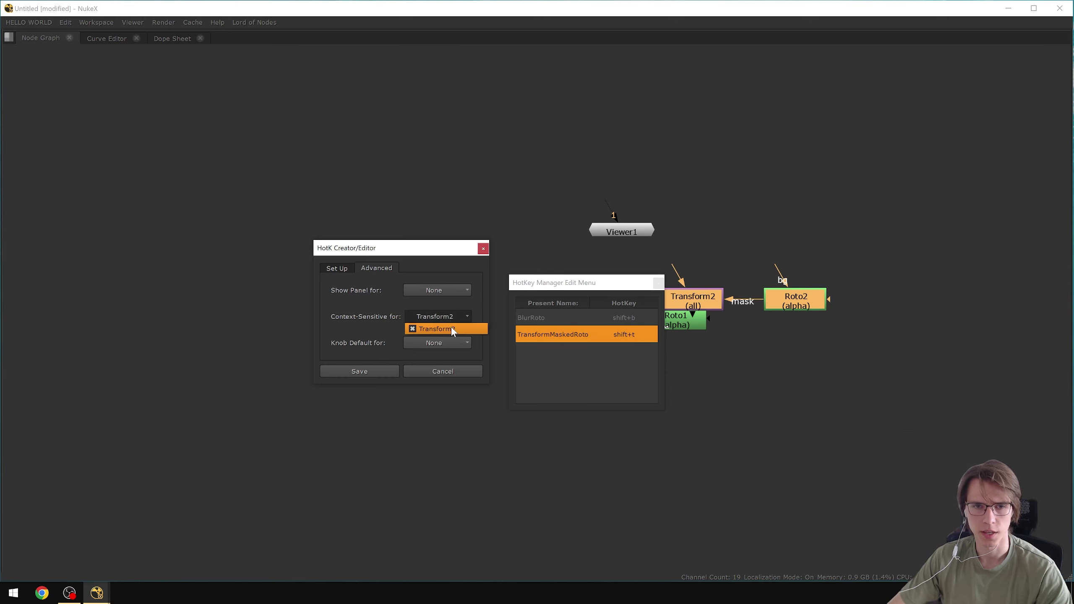
left_click(452, 328)
left_click(442, 371)
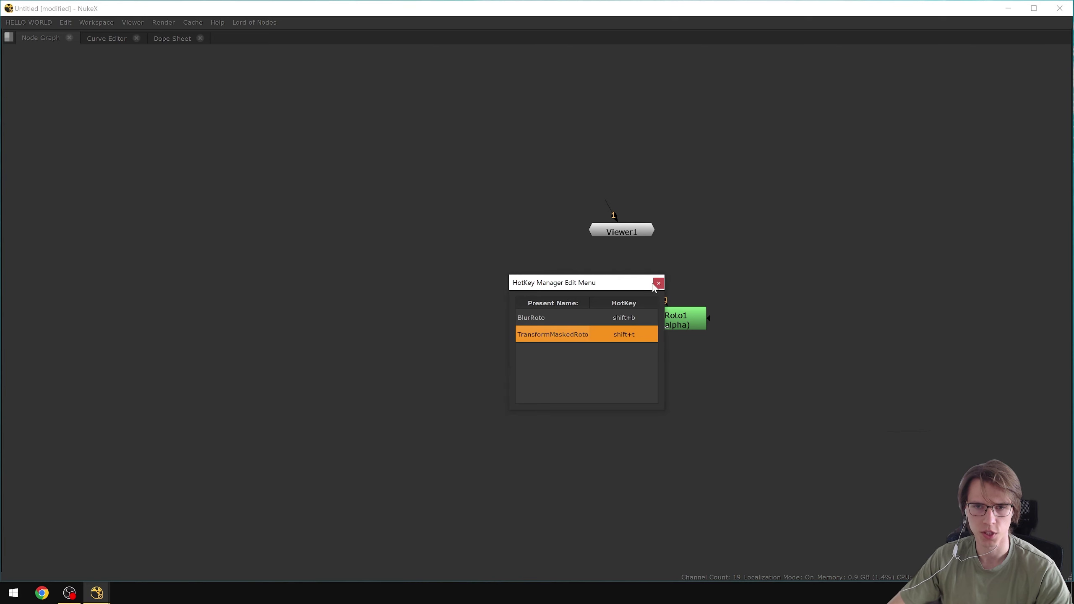
left_click(658, 283)
Insert the TransformMaskedRoto preset with its Shift+T hotkey and check the new Transform node's center values.
key("shift+t")
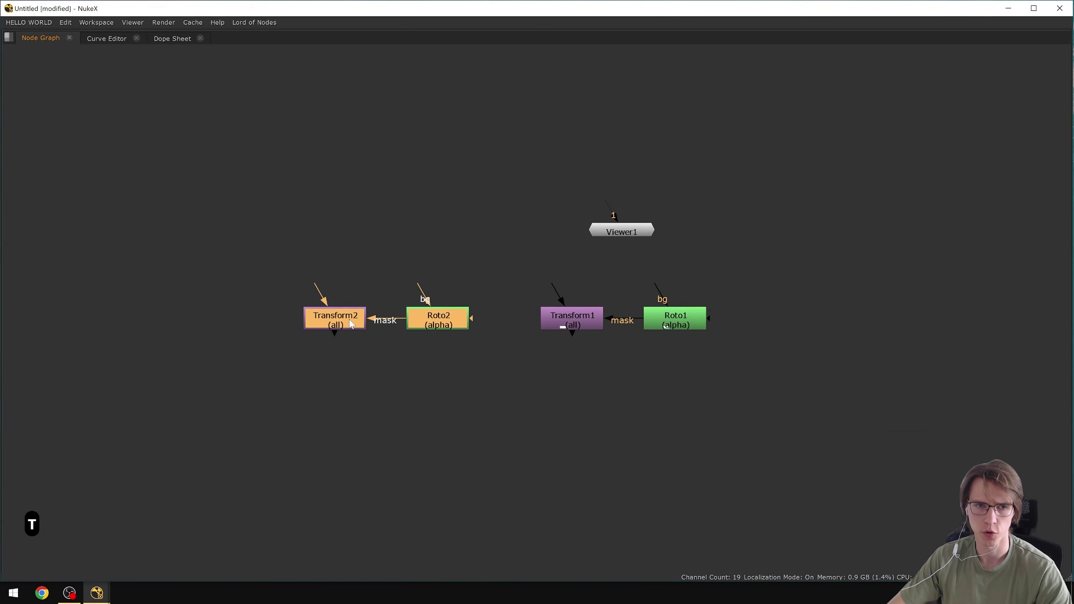
double_click(351, 321)
left_click(519, 320)
double_click(520, 320)
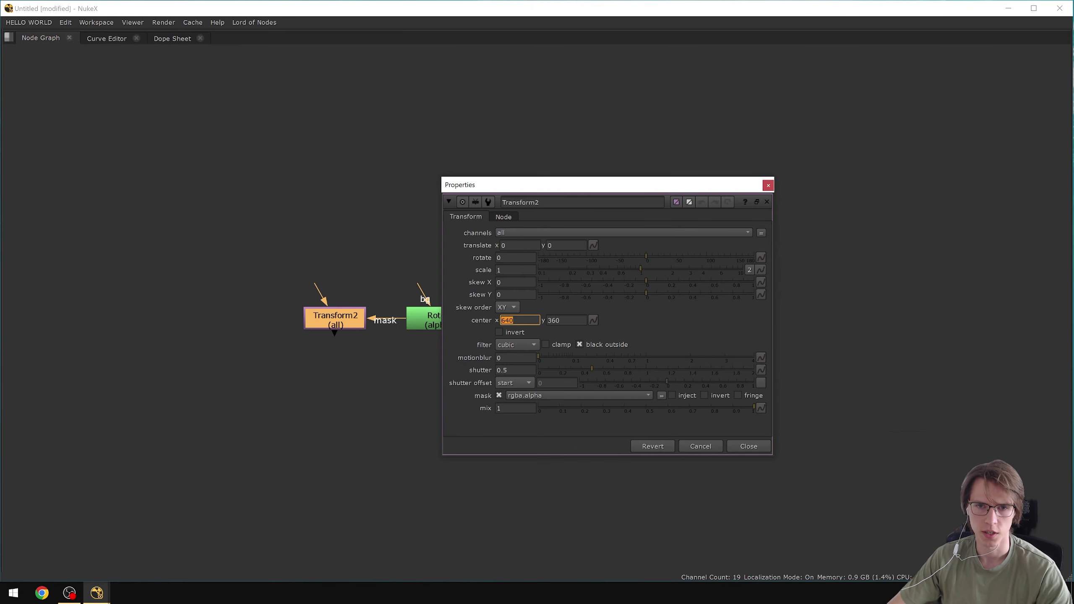
key("Tab")
key("Escape")
Change the project's full size format to 2K_DCP 2048x1080.
key("s")
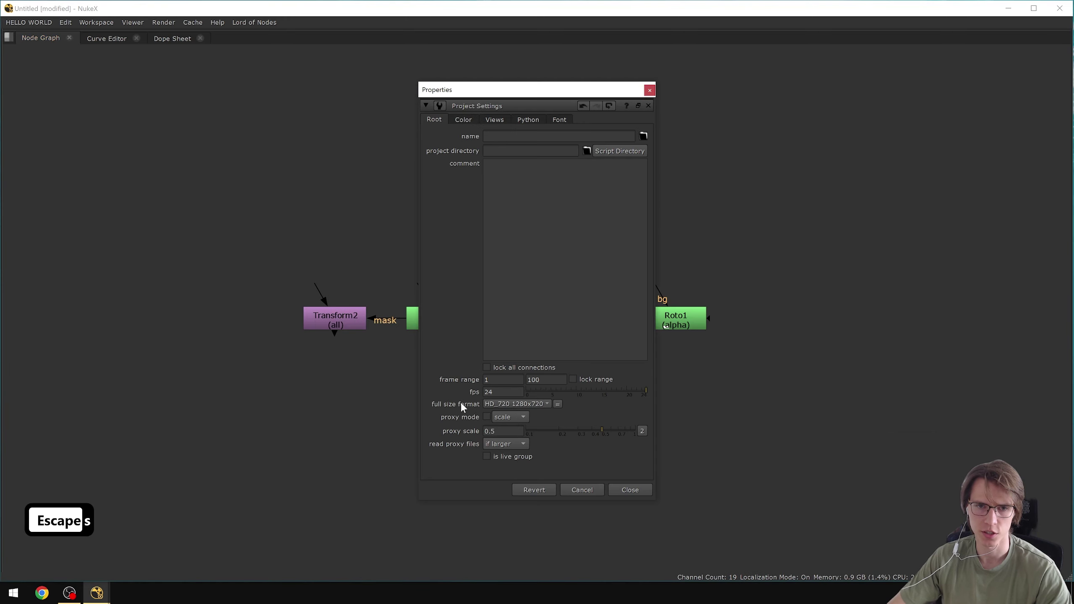
left_click(518, 404)
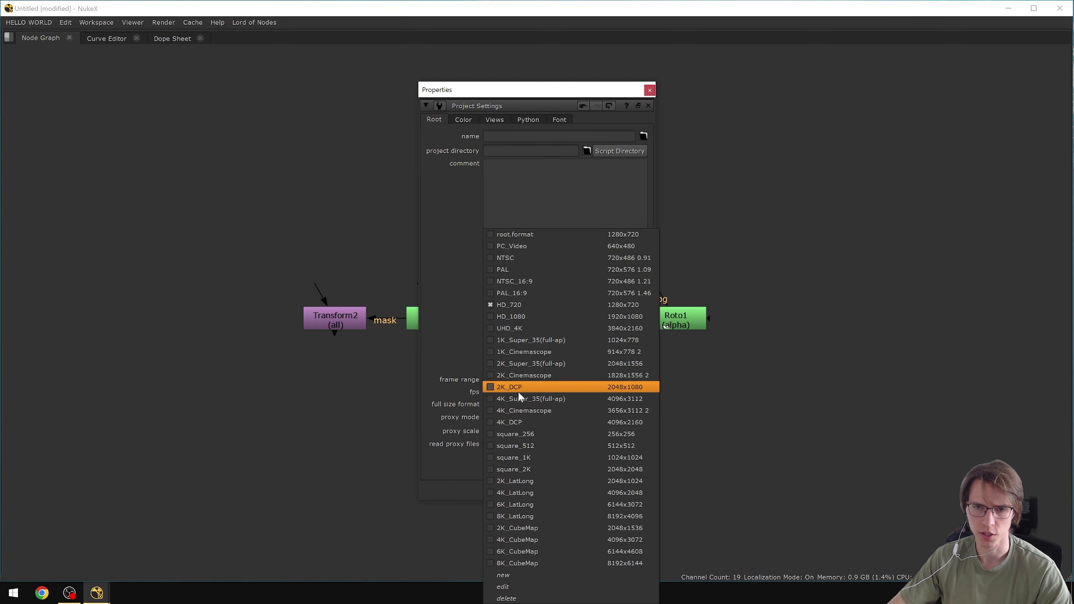
left_click(518, 396)
left_click(618, 486)
Insert the TransformMaskedRoto preset again below Transform2, and open both Transform nodes' properties to compare their center values.
left_click_drag(396, 268, 239, 400)
key("ctrl+c")
key("ctrl+v")
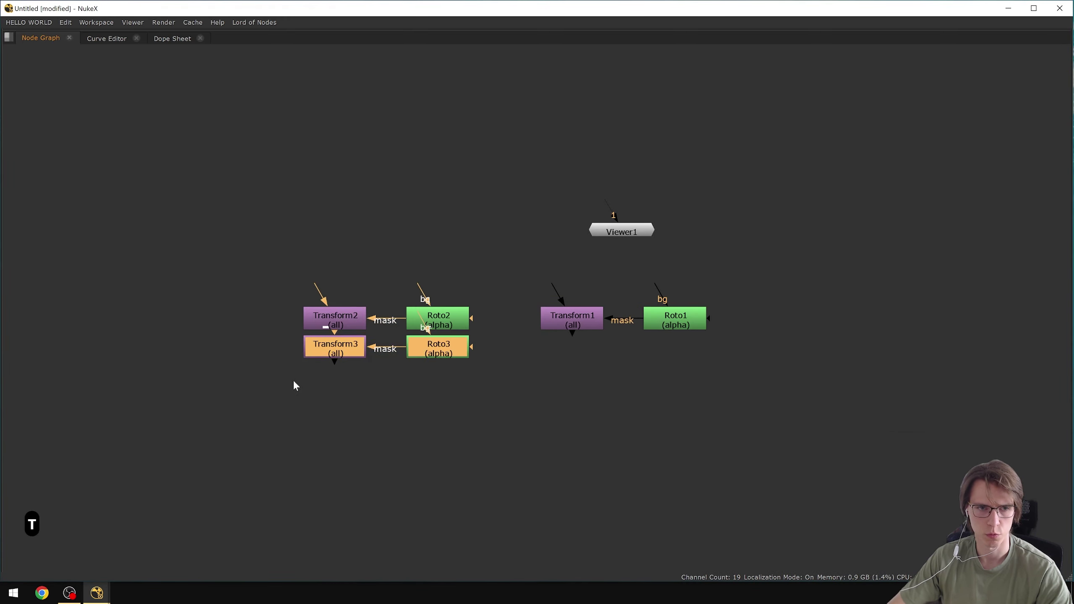
left_click_drag(355, 345, 355, 381)
double_click(360, 383)
double_click(360, 320)
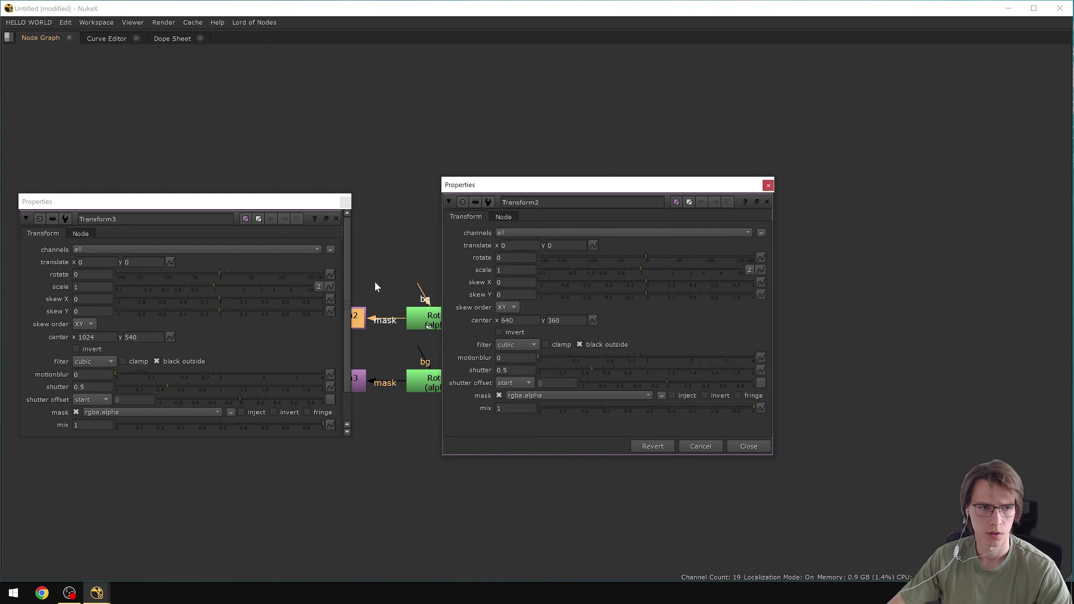
Compare the center values of the two Transform nodes, close their properties, and delete Transform3 with its Roto3.
left_click(87, 337)
left_click(519, 320)
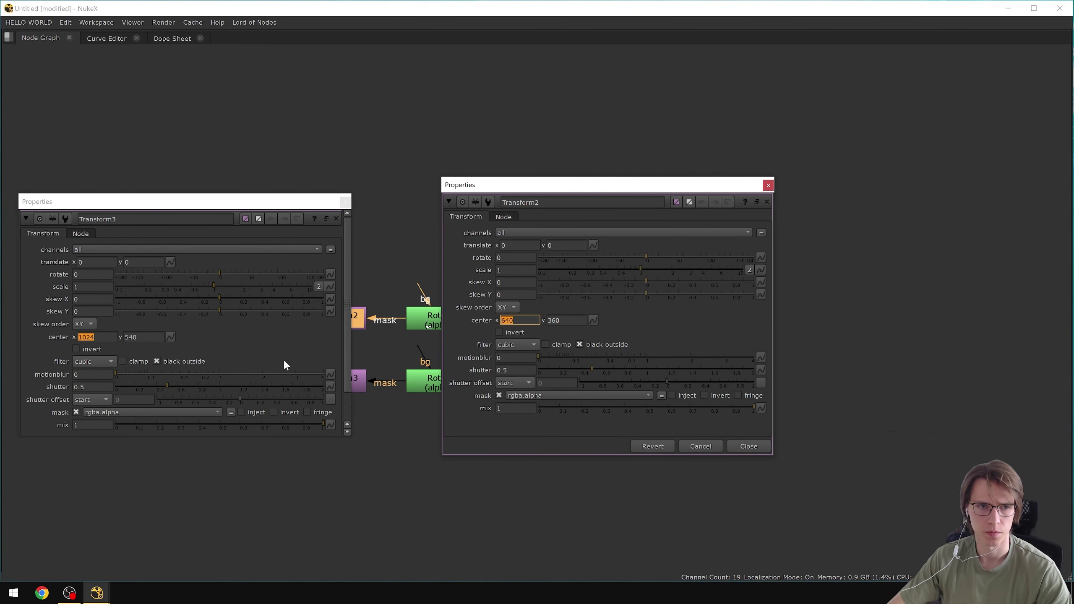
key("Escape")
key("Escape")
left_click_drag(665, 378, 214, 471)
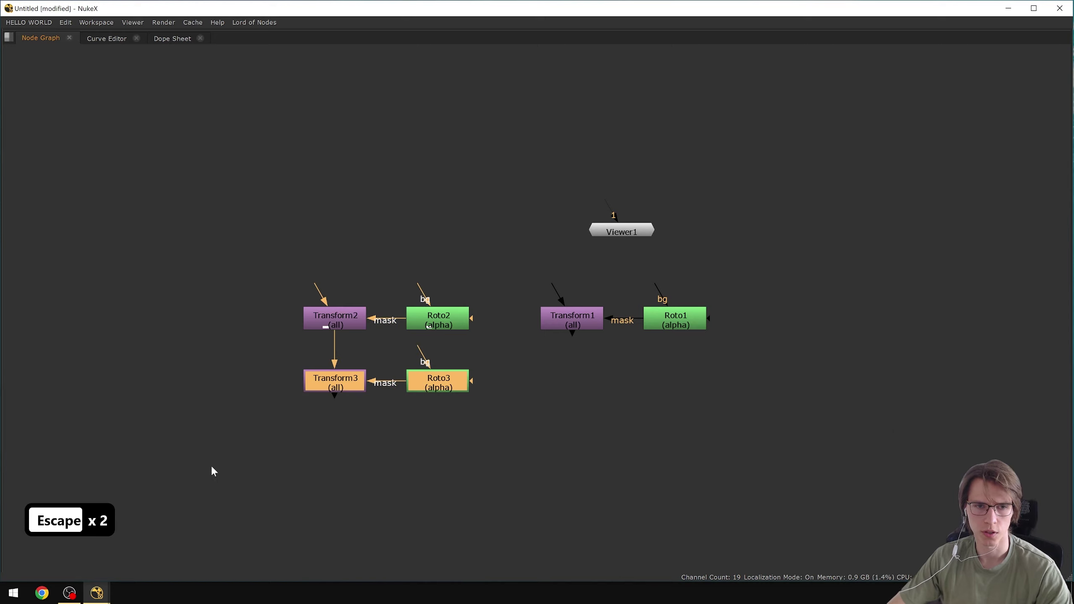
key("BackSpace")
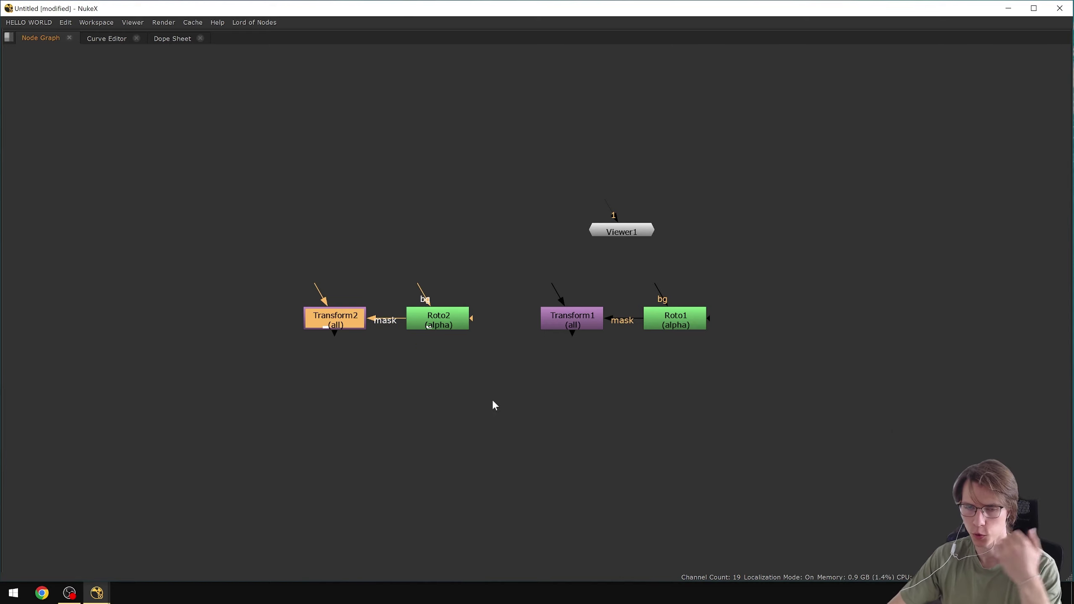
Add a Reformat node below Transform1 and set its output format to 8K_CubeMap 8192x6144.
left_click(552, 381)
key("Tab")
type("ref")
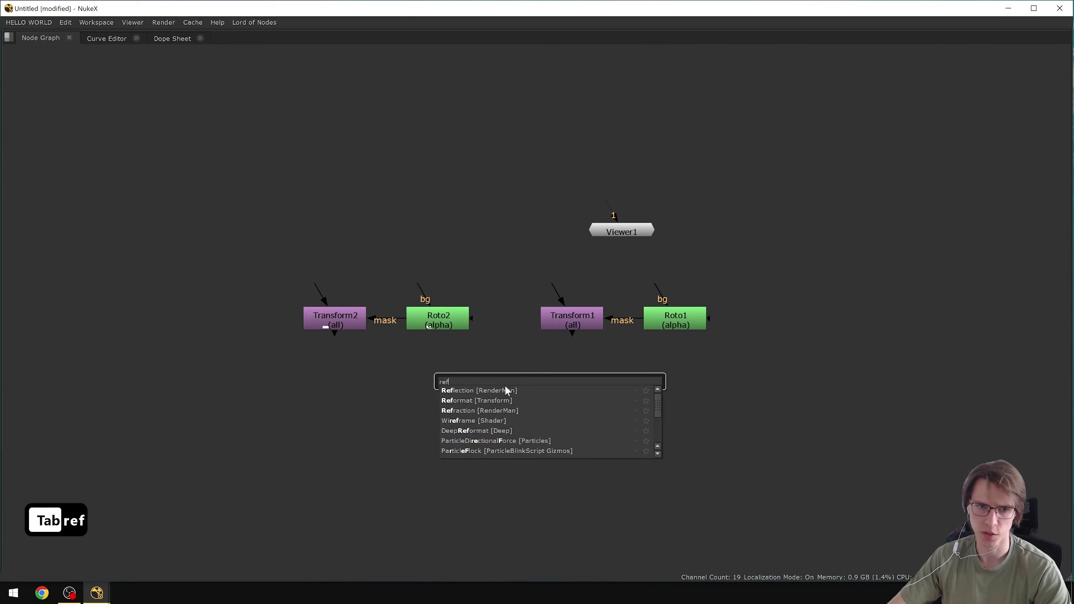
left_click(473, 399)
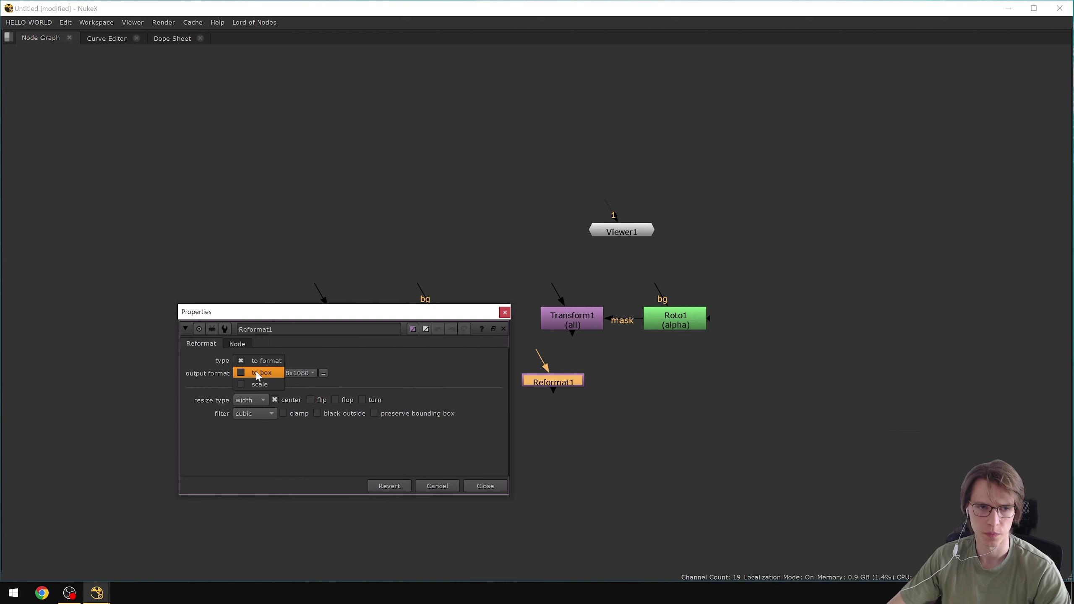
left_click(278, 373)
left_click(325, 560)
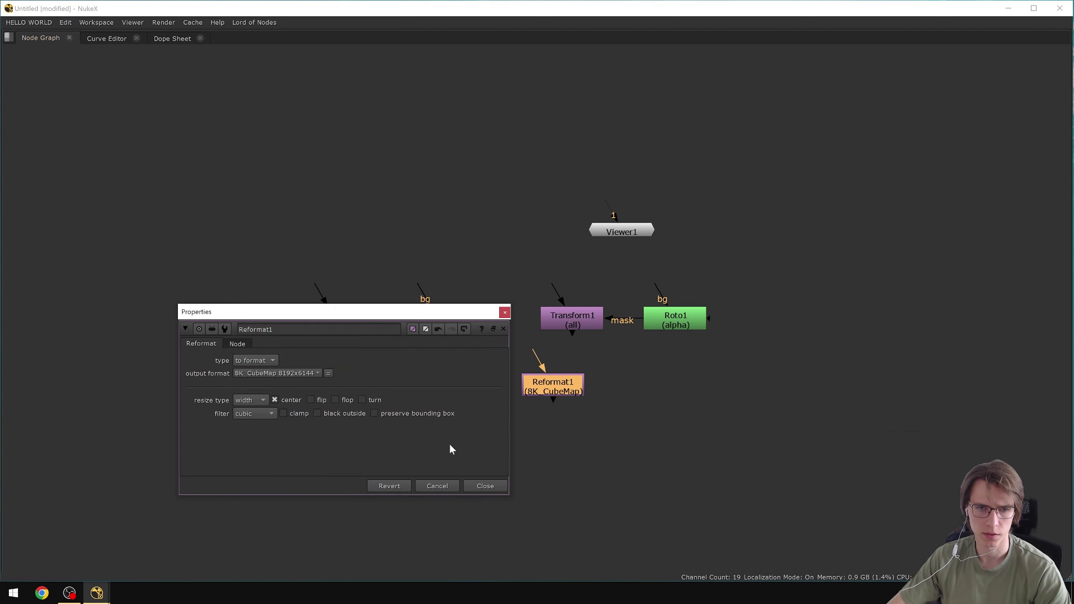
Insert the TransformMaskedRoto preset below the Reformat node and check the new Transform node's center values.
key("Escape")
left_click_drag(606, 412, 524, 351)
key("t")
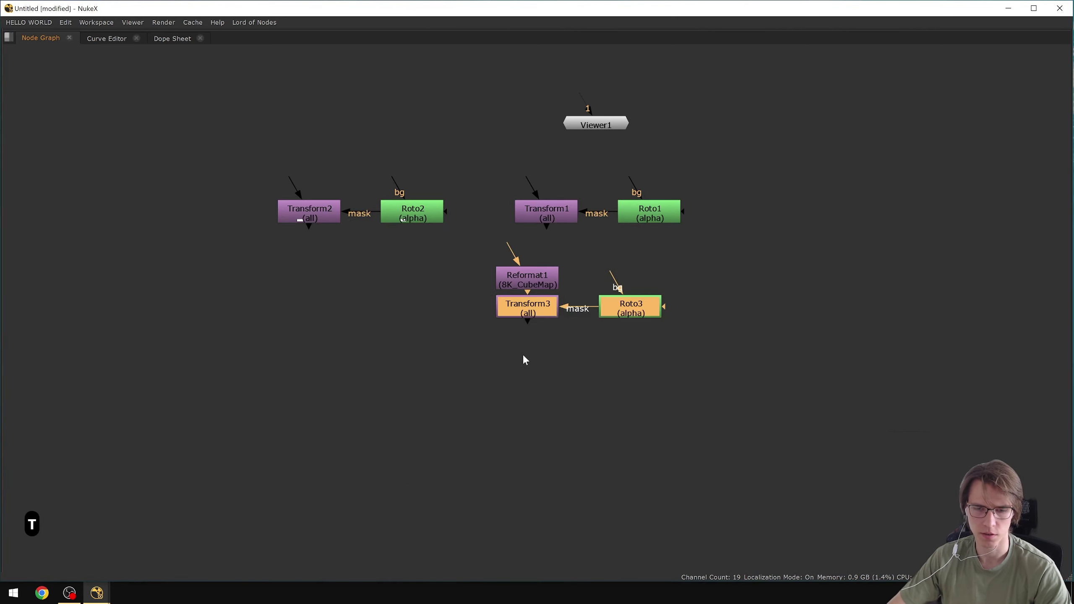
double_click(526, 315)
double_click(87, 337)
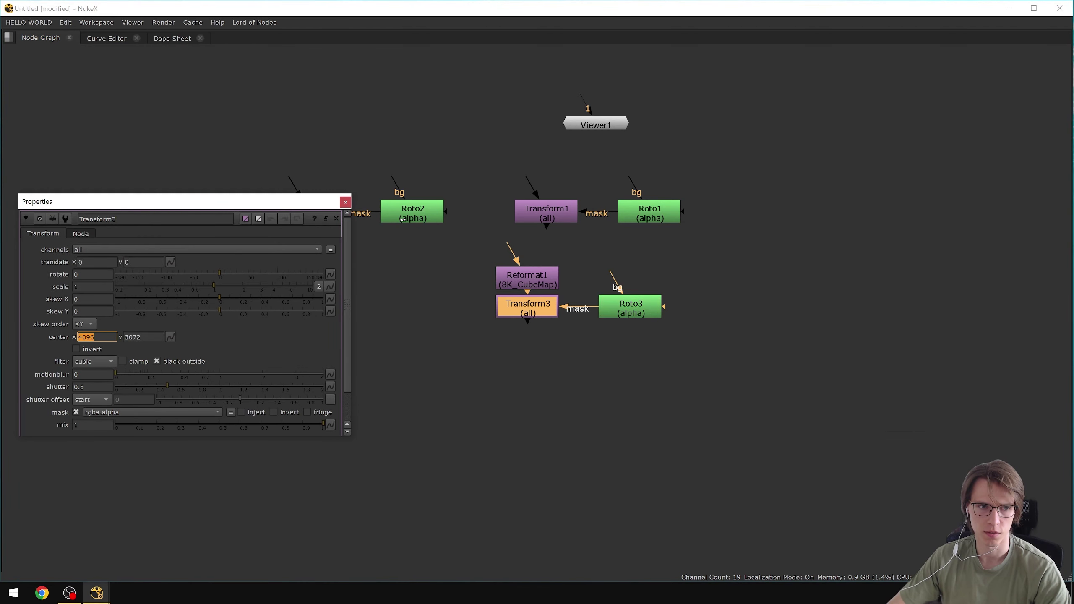
key("Tab")
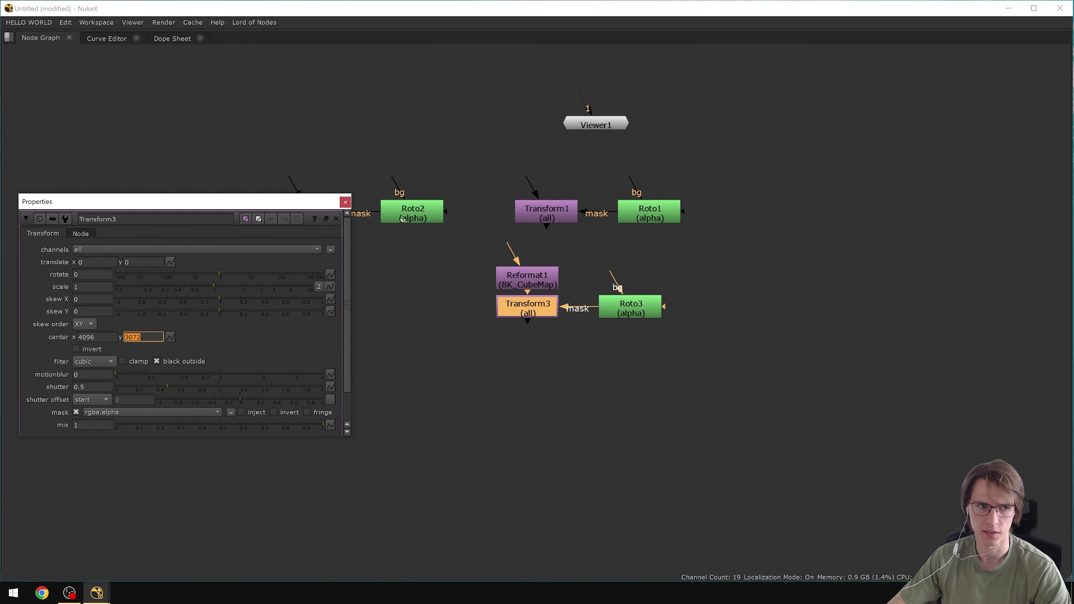
left_click_drag(606, 242, 458, 303)
key("Escape")
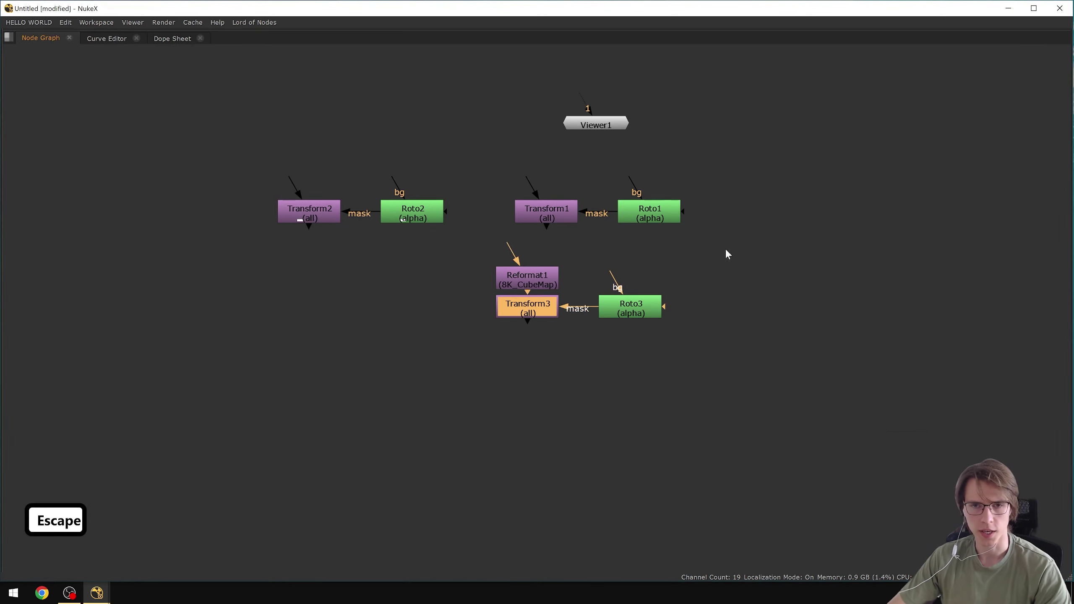
Examine which nodes the TransformMaskedRoto preset's Context-Sensitive option supports, and leave the hotkey manager without saving.
left_click(398, 239)
left_click(255, 22)
left_click(258, 46)
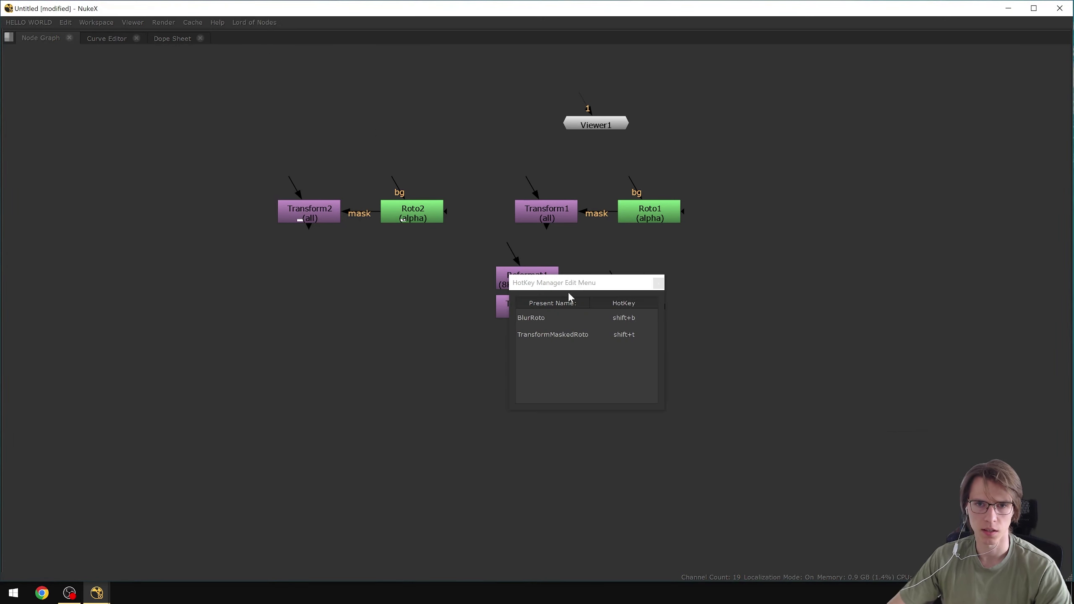
left_click_drag(562, 287, 532, 234)
double_click(524, 280)
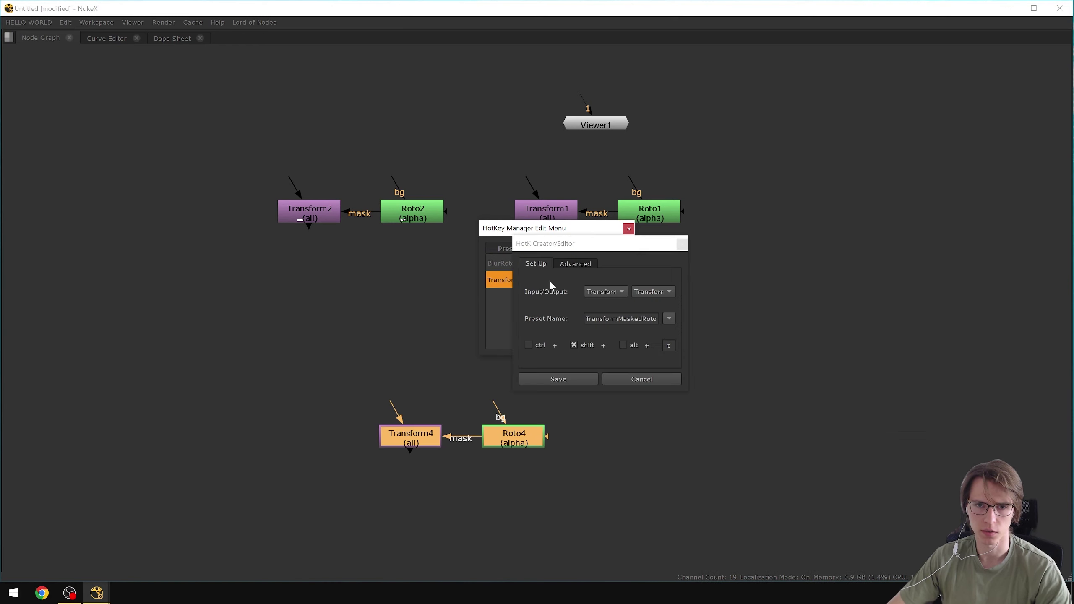
left_click(576, 262)
left_click(657, 315)
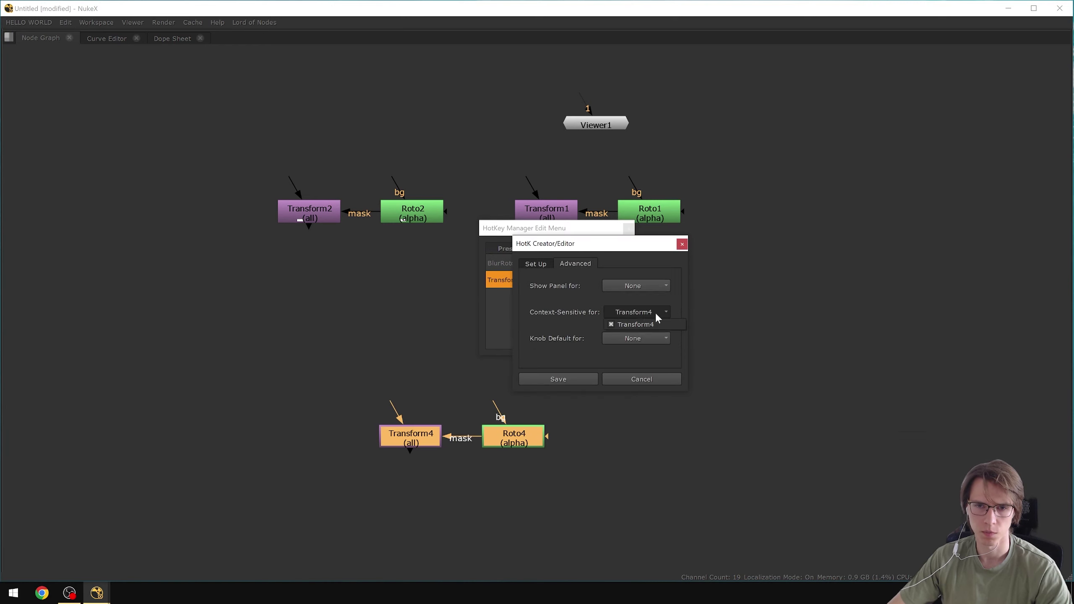
left_click(626, 323)
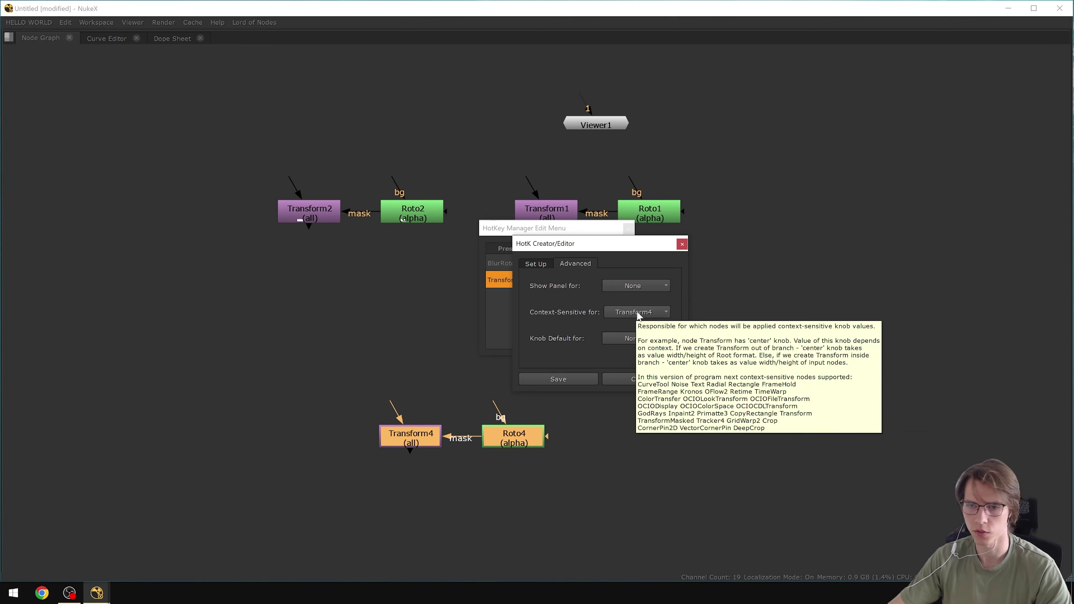
key("Escape")
key("Escape")
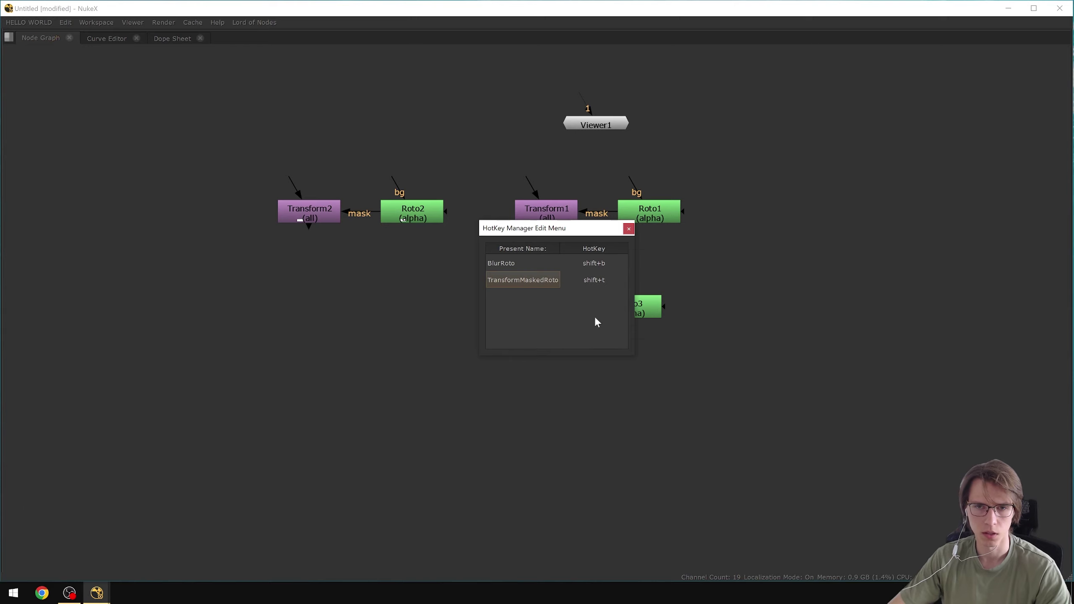
left_click(628, 228)
Delete all Transform, Roto and Reformat nodes from the node graph, keeping only Viewer1.
left_click_drag(757, 164, 491, 373)
key("BackSpace")
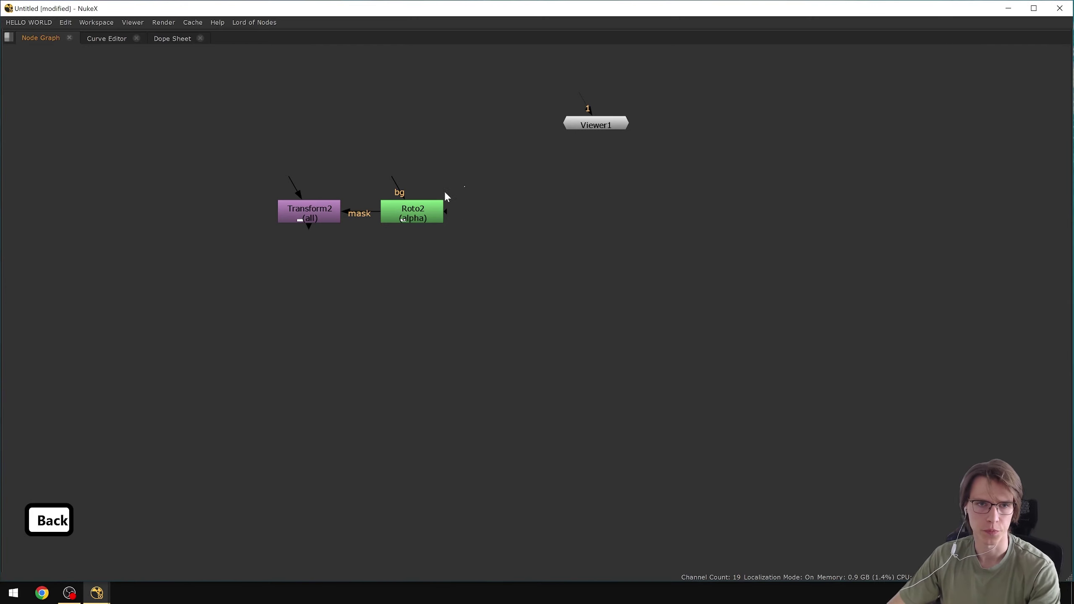
left_click_drag(443, 190, 271, 237)
key("BackSpace")
Create a Blur node and set its size to 16.
key("b")
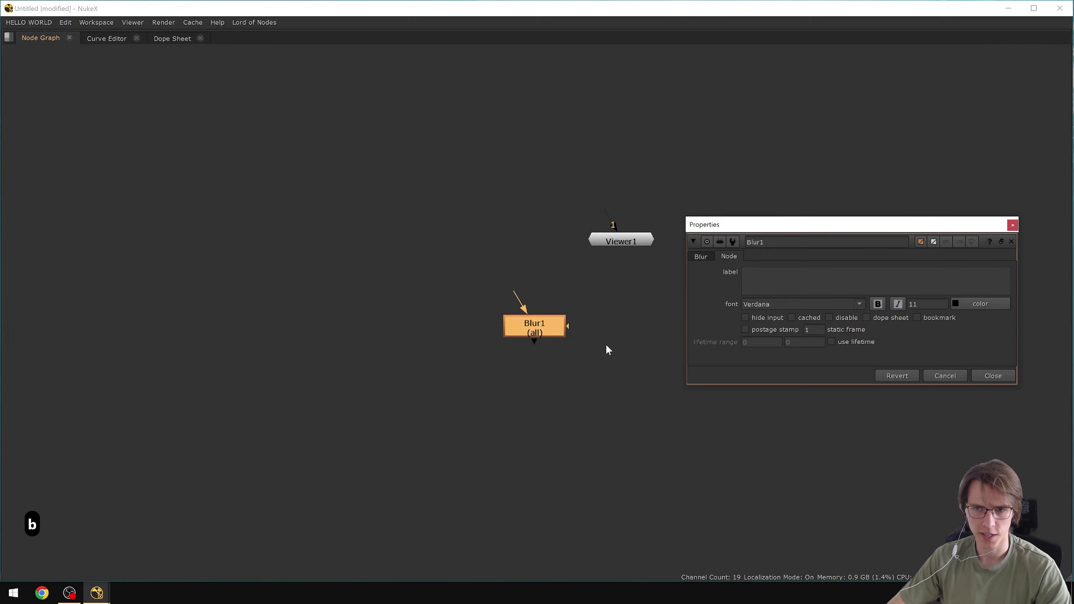
left_click(701, 256)
key("Tab")
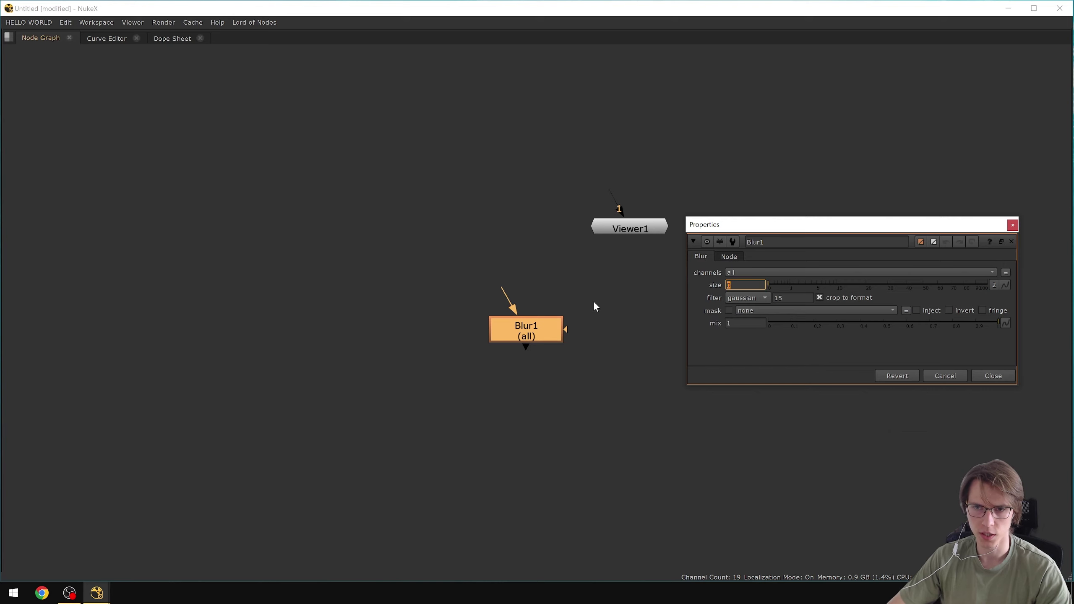
type("176")
key("BackSpace")
key("BackSpace")
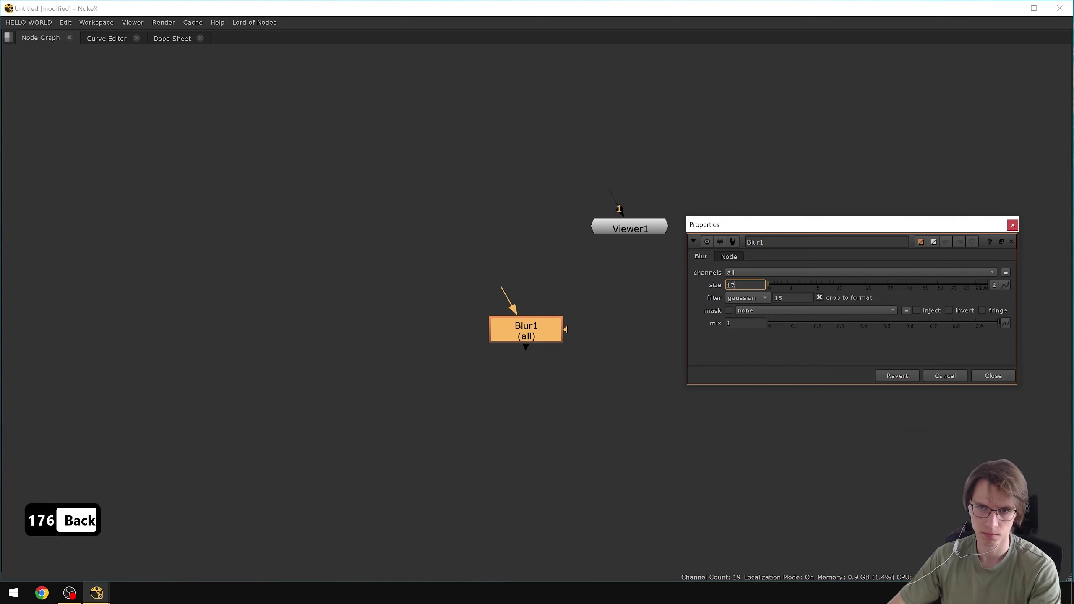
type("6")
Label the Blur node with the expression [value size].
left_click(729, 257)
left_click(747, 274)
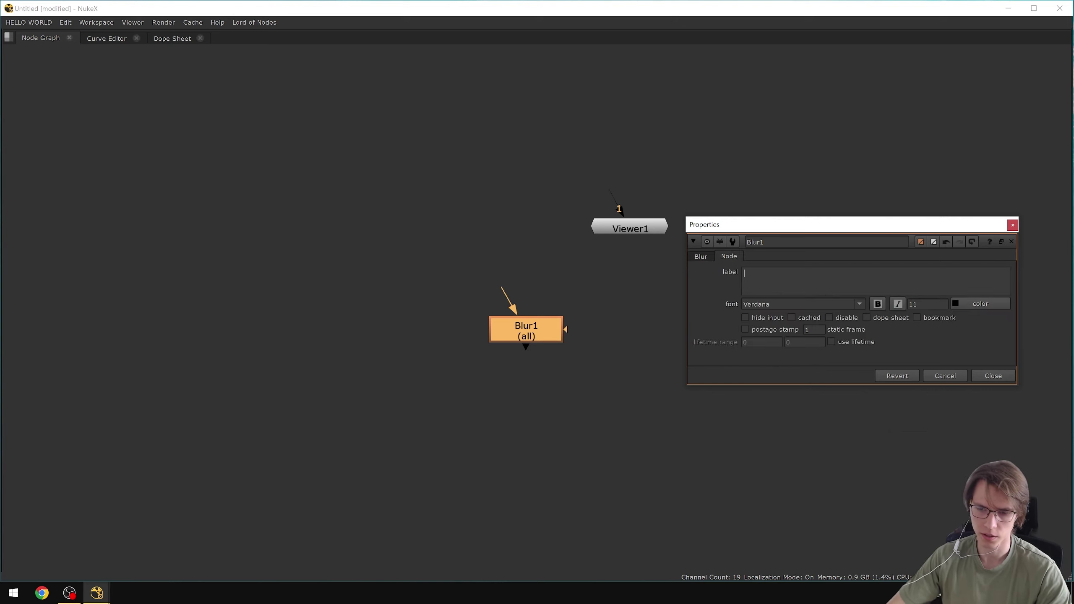
type("[]")
key("Left")
type("value size")
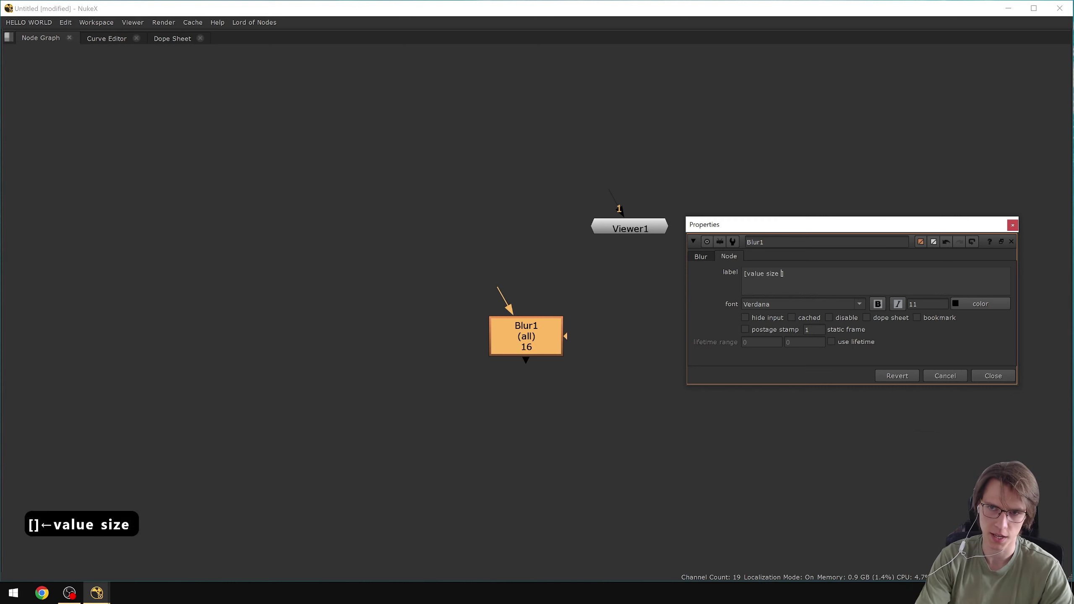
key("BackSpace")
Try limiting the Blur node's channels to rgb.
left_click(697, 255)
left_click(752, 271)
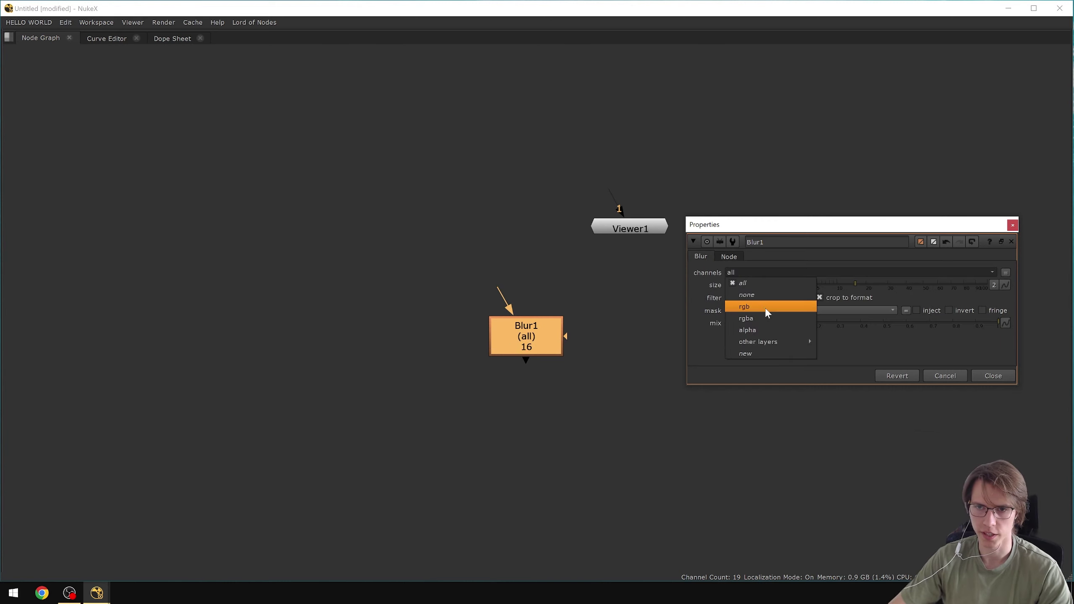
left_click(763, 311)
left_click(578, 362)
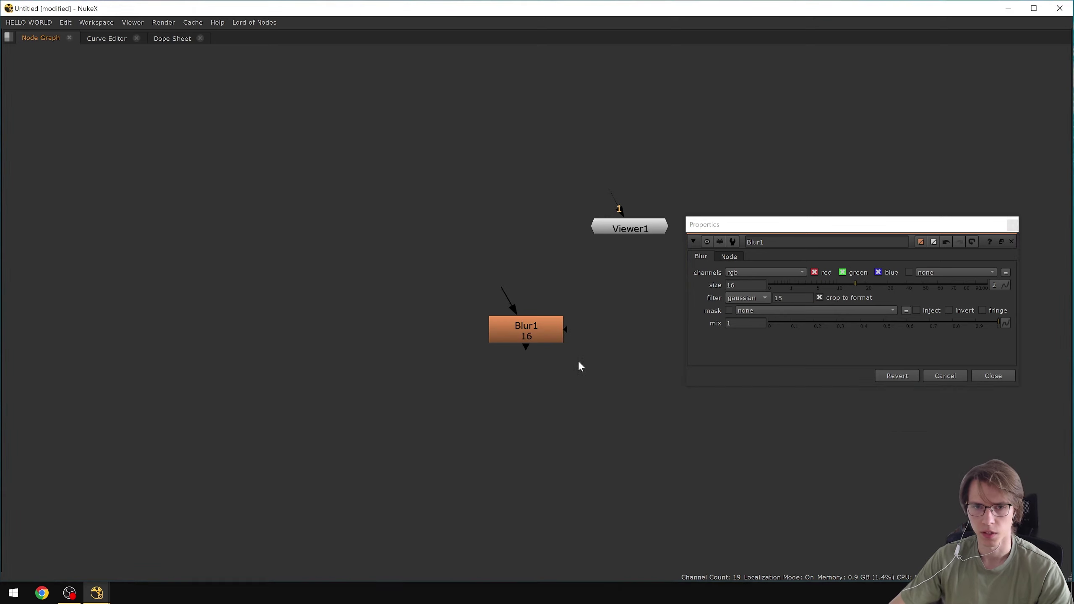
Set the Blur node's channels to alpha.
left_click(740, 272)
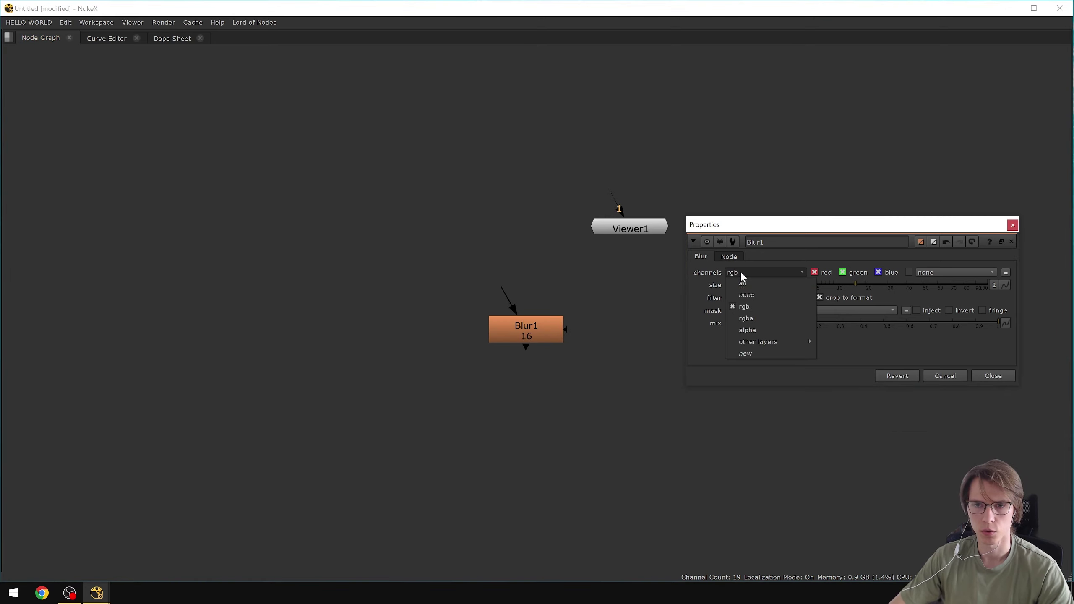
left_click(752, 316)
left_click_drag(638, 353, 600, 338)
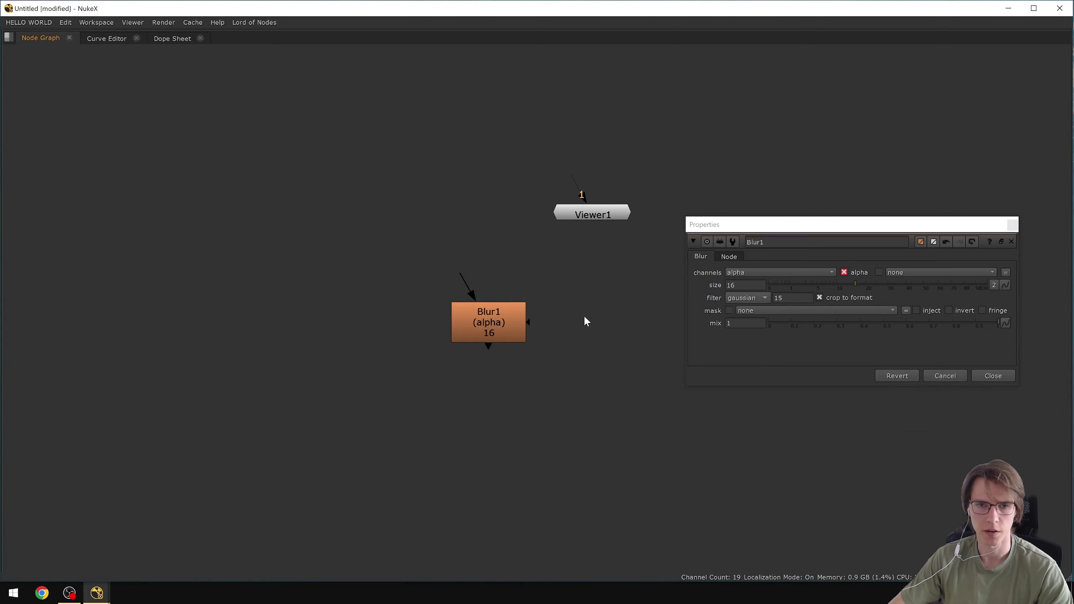
Save the selected Blur1 node's current knob values as its defaults with Set kDefault.
left_click_drag(597, 248, 407, 370)
key("Escape")
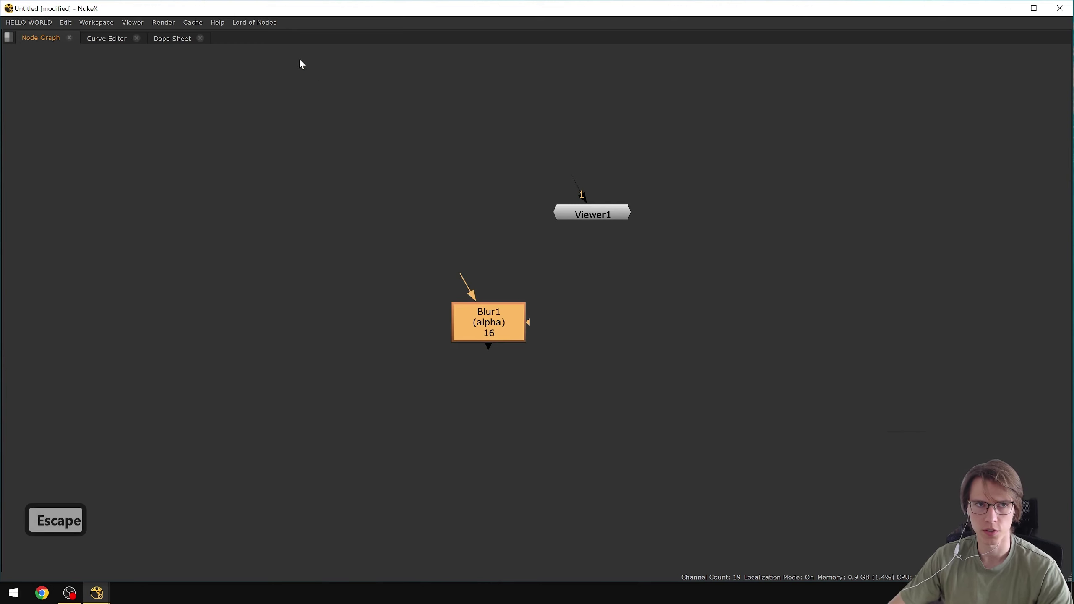
left_click(255, 22)
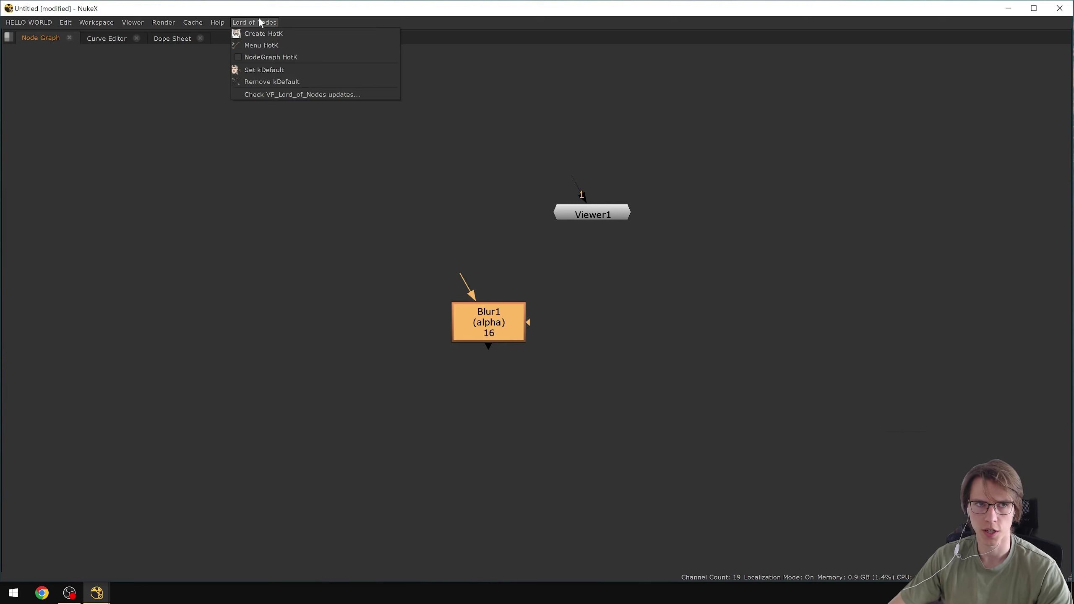
left_click(266, 72)
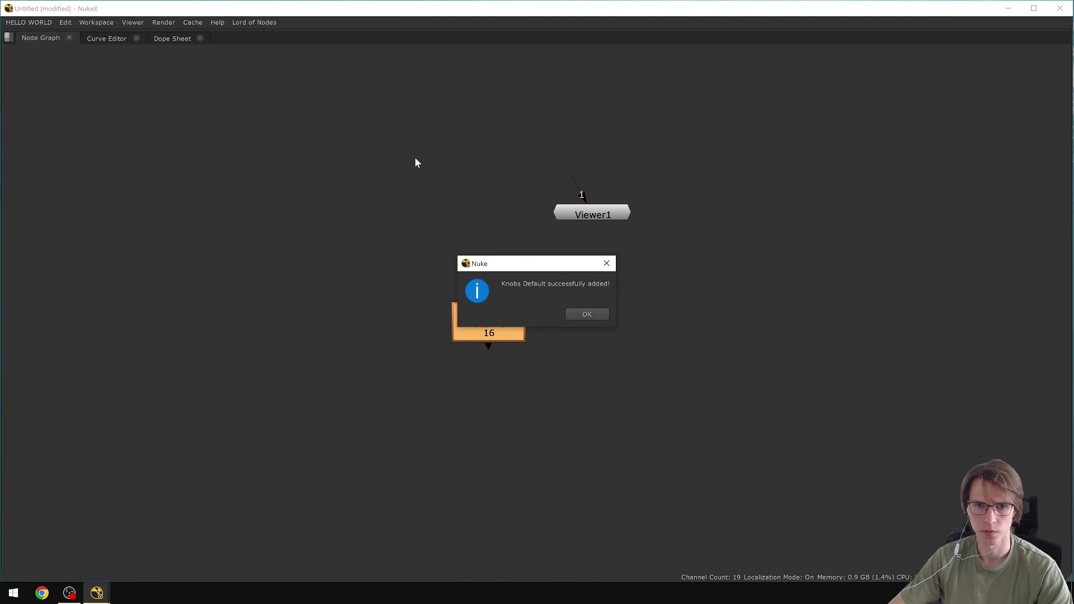
left_click(587, 314)
Create a second Blur node to test the saved defaults, and check its channels, size and label.
key("Delete")
key("b")
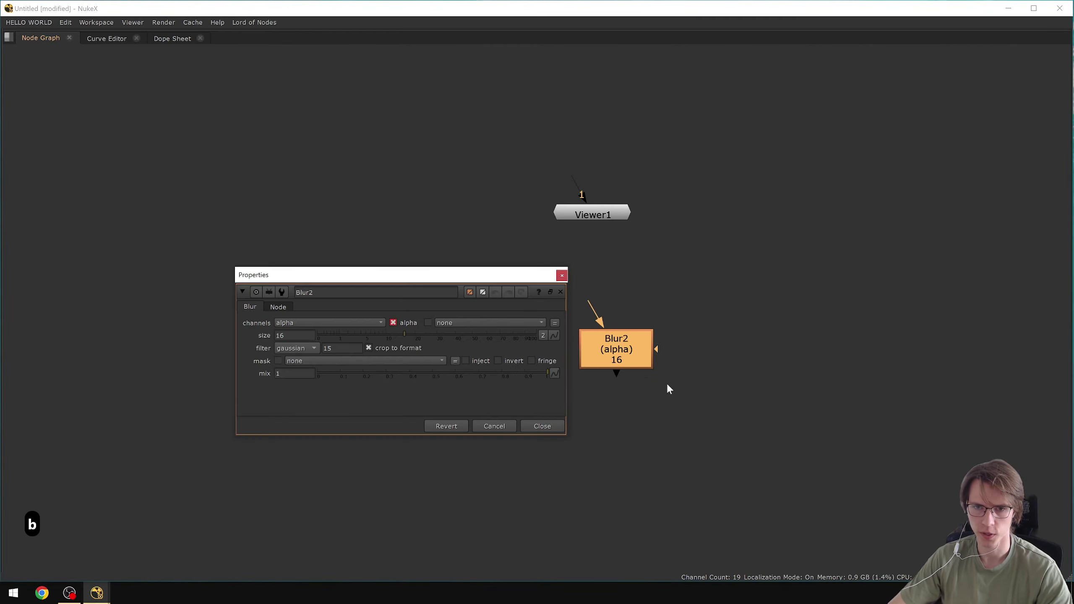
left_click_drag(649, 356, 690, 334)
left_click(296, 336)
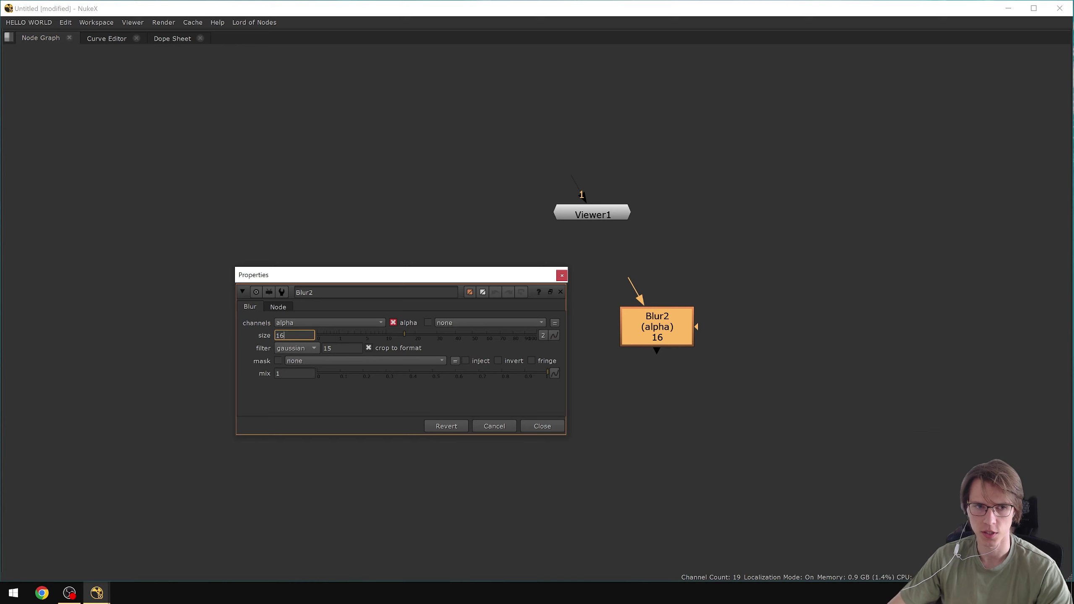
left_click(278, 307)
left_click(253, 309)
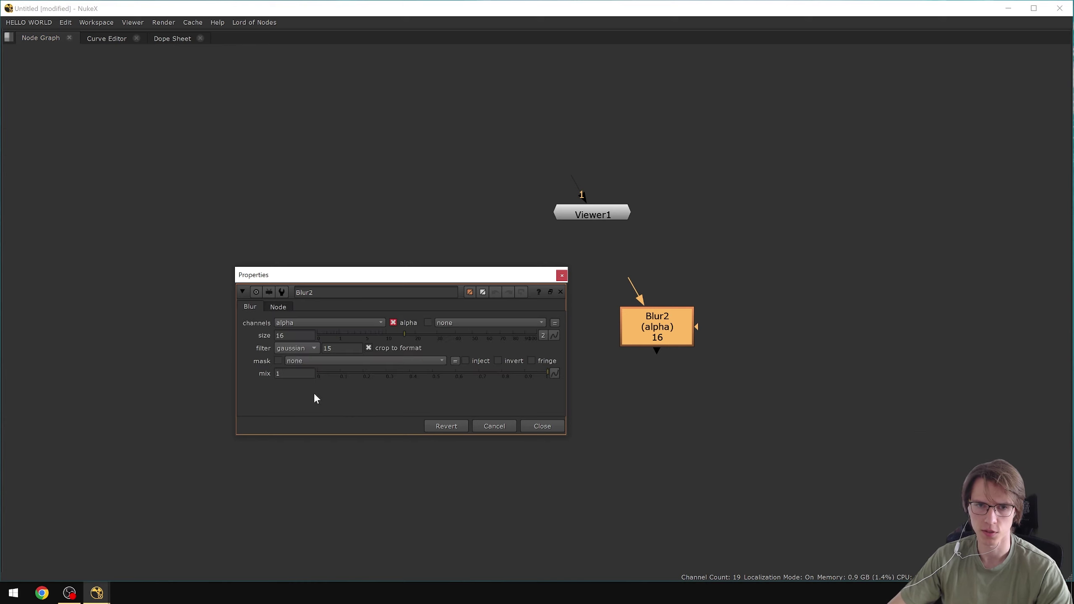
key("Escape")
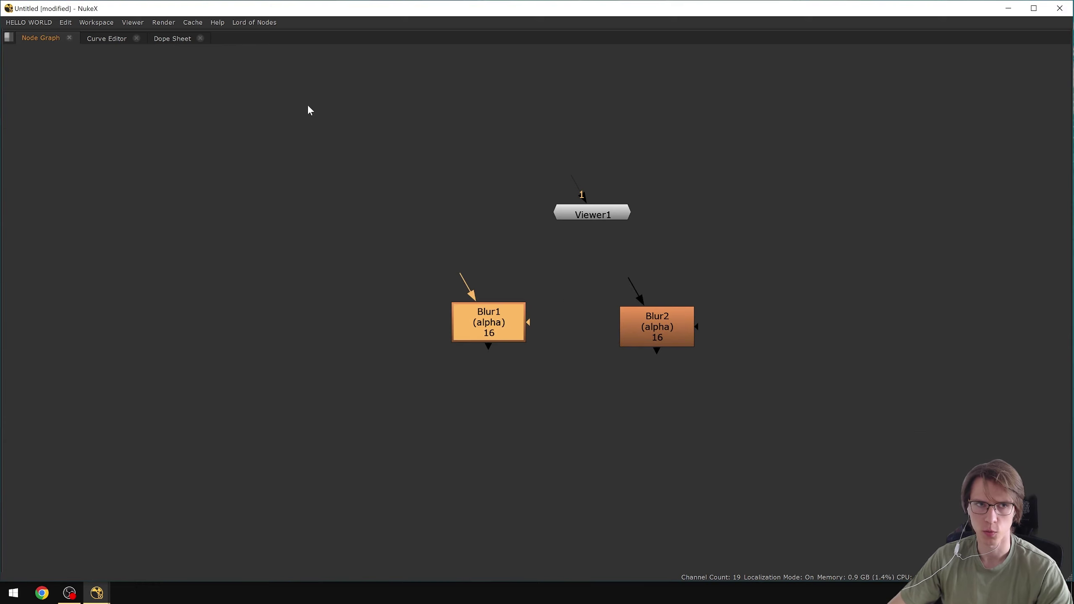
Look up the Remove kDefault command without running it, and delete the Blur2 node.
left_click(259, 22)
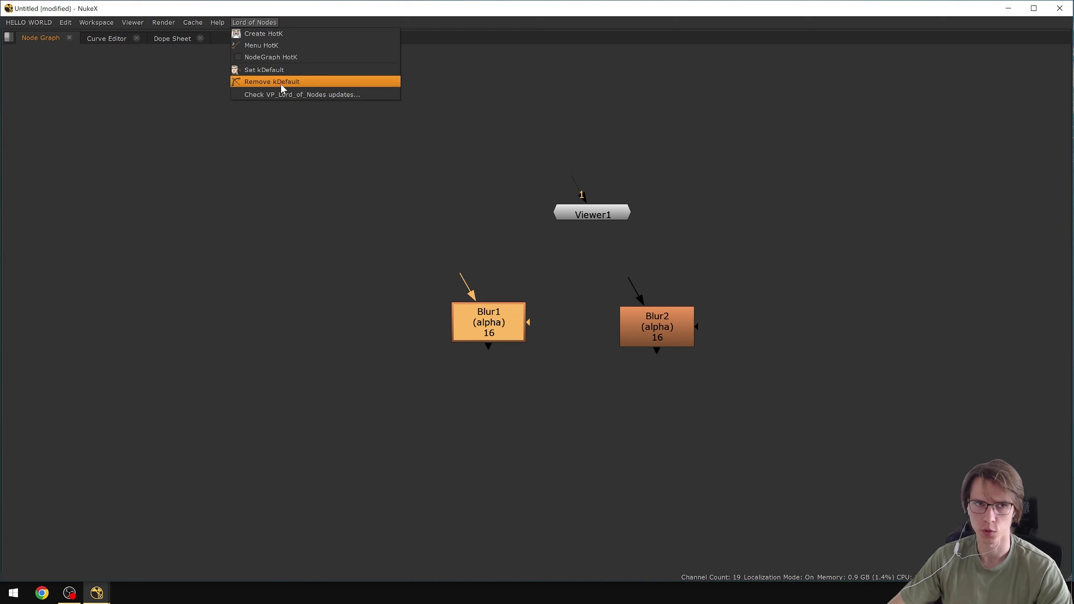
left_click(423, 207)
left_click_drag(728, 286, 602, 367)
key("BackSpace")
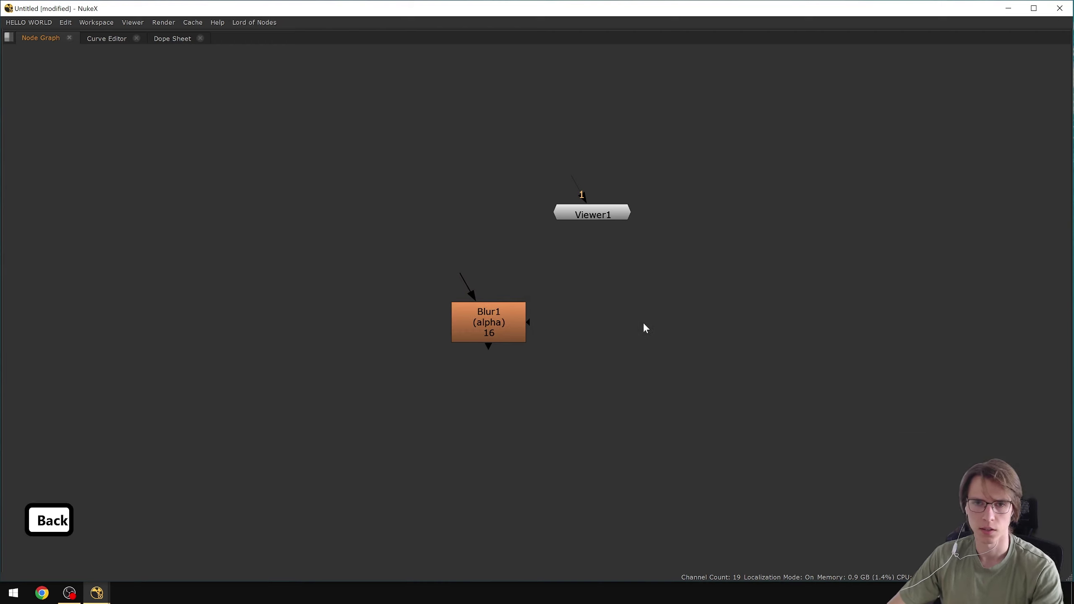
Insert the BlurRoto preset's Blur and Roto nodes beside the Blur1 node.
left_click_drag(644, 324, 574, 298)
scroll(580, 303, "down", 1)
key("shift")
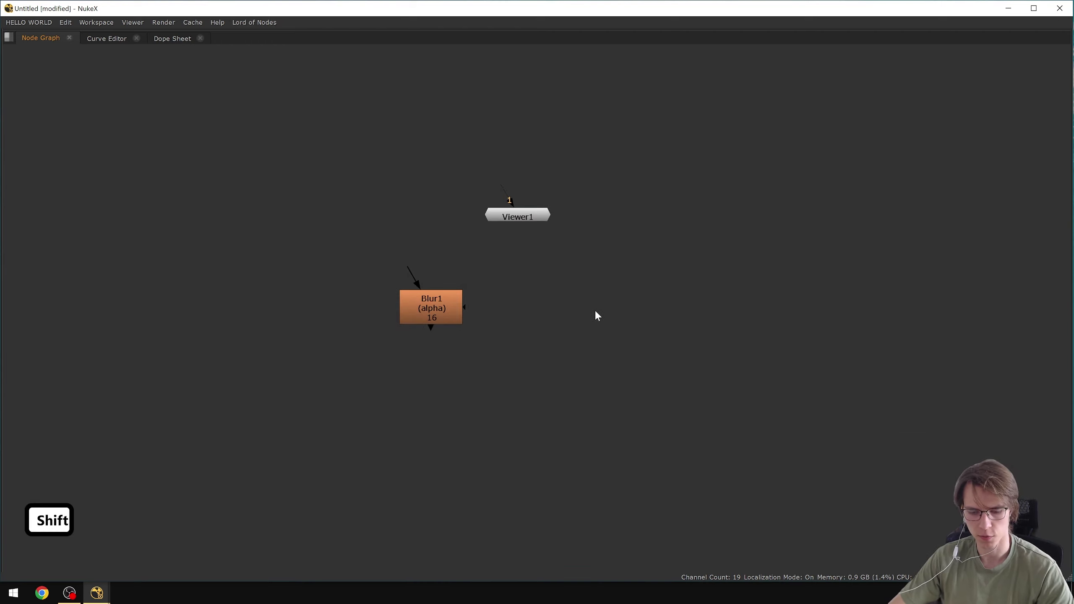
key("shift+b")
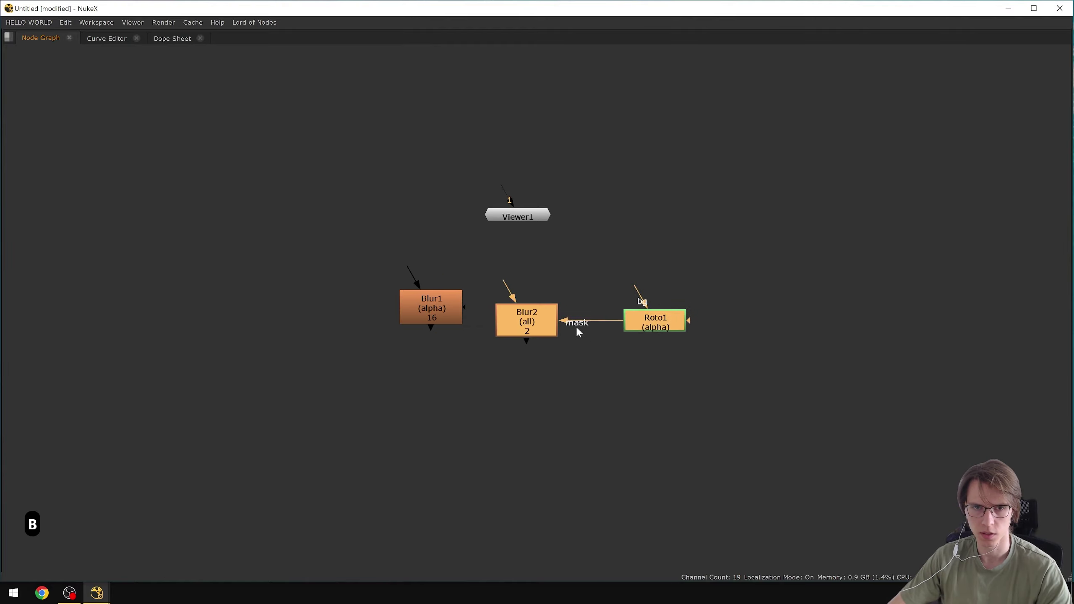
Compare the properties of the preset's Blur2 node side by side with those of Blur1, and close both property windows.
double_click(584, 315)
left_click_drag(335, 274, 685, 98)
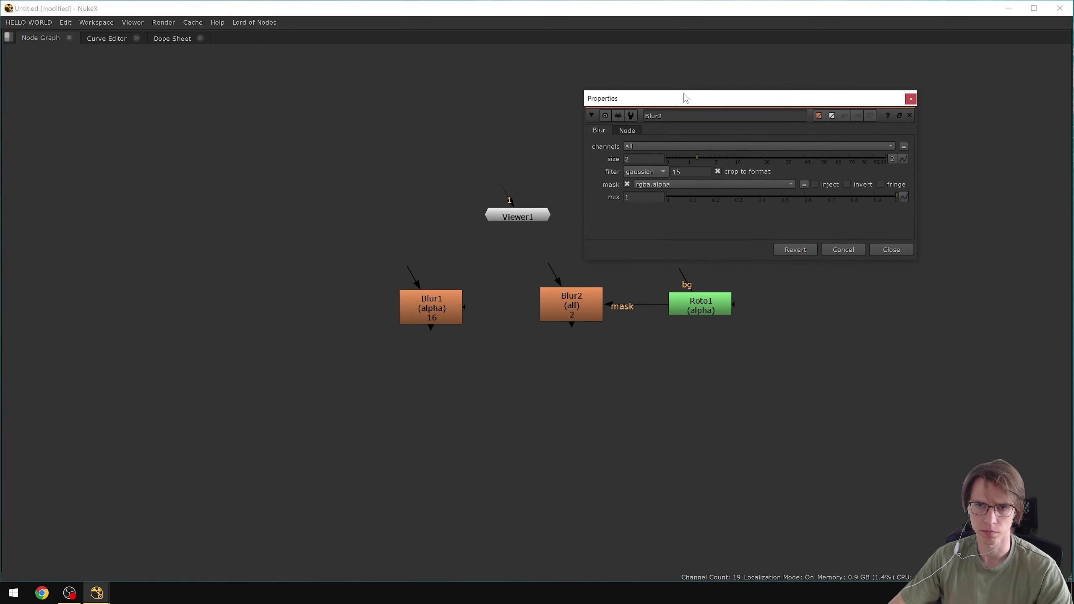
double_click(431, 307)
left_click_drag(917, 223, 455, 93)
left_click(525, 85)
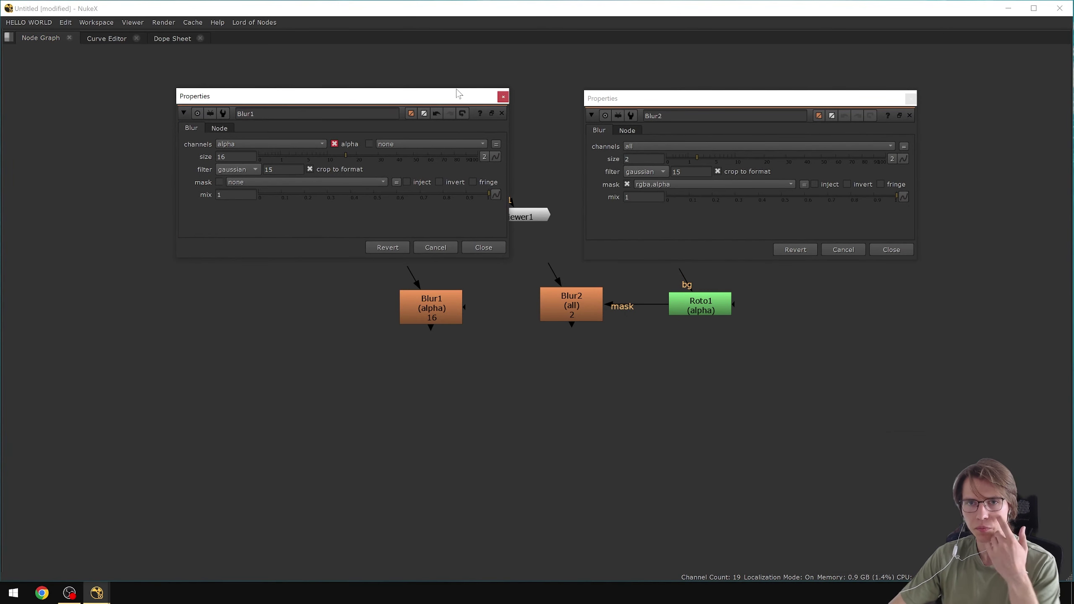
left_click(637, 247)
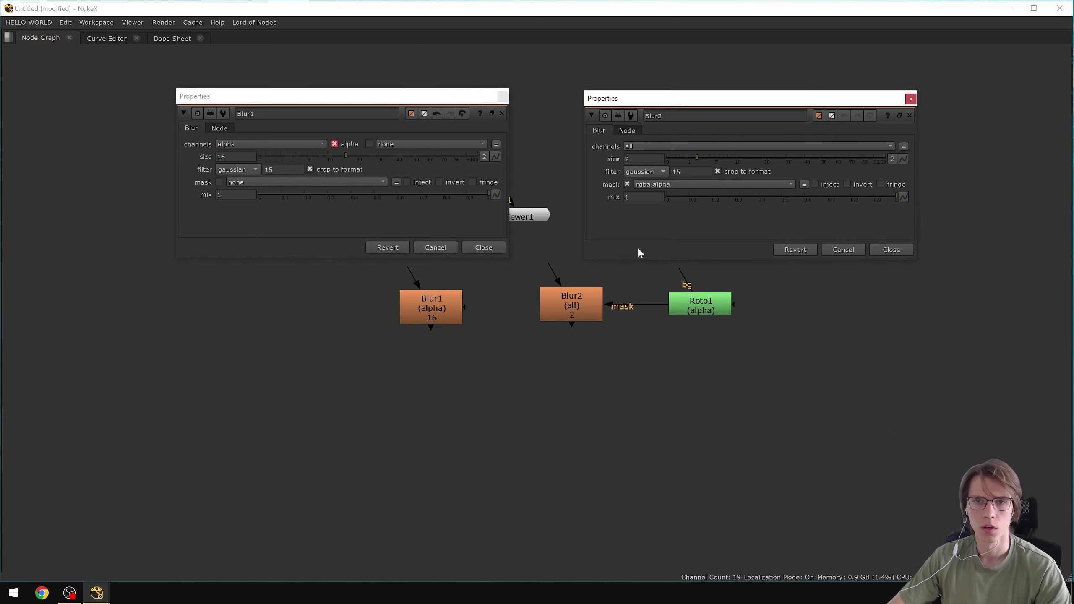
key("Escape")
key("Escape")
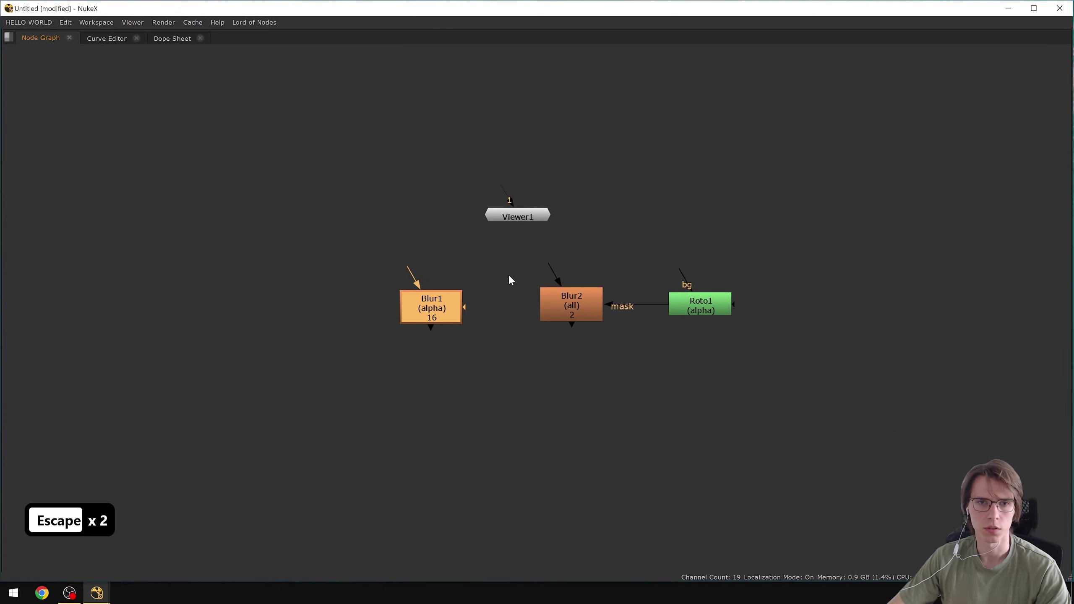
Edit the BlurRoto hotkey preset so its Blur node uses the saved knob defaults, and save it.
left_click(254, 22)
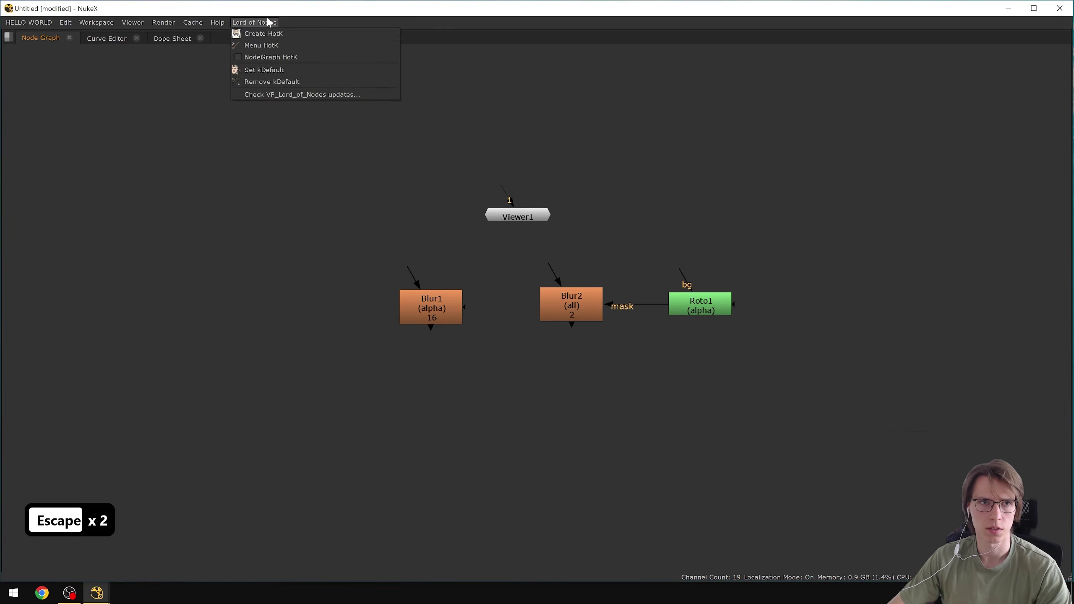
left_click(263, 47)
right_click(540, 338)
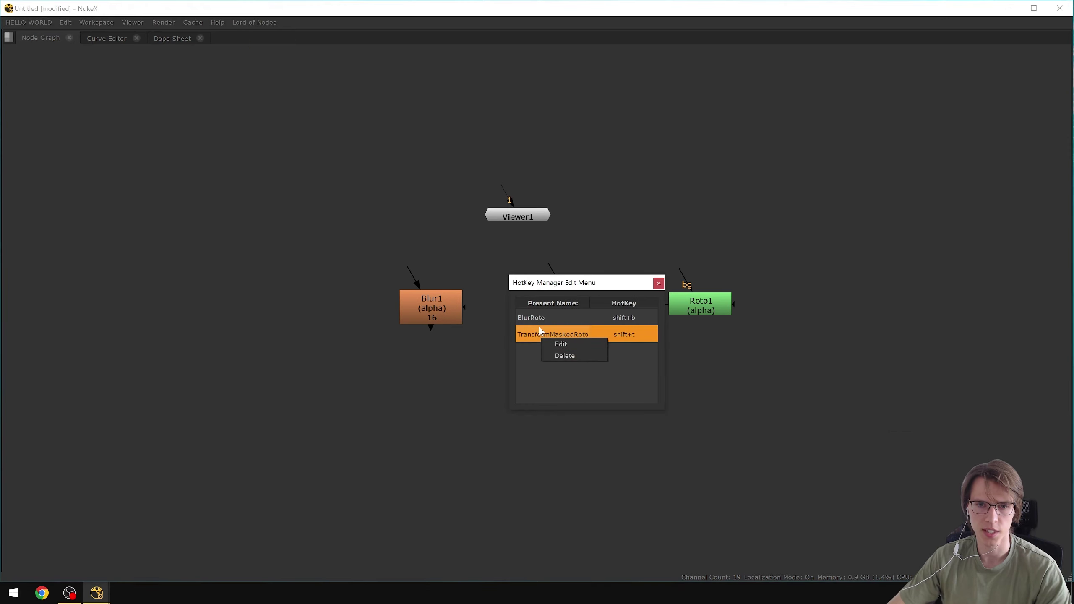
right_click(536, 321)
left_click(550, 324)
left_click(600, 316)
left_click_drag(577, 286, 683, 289)
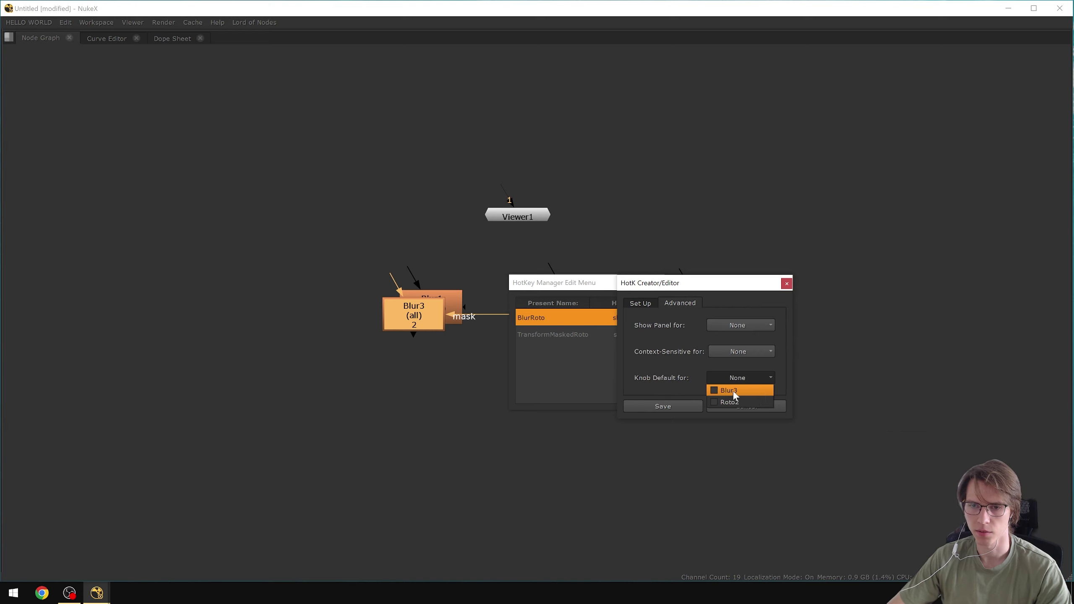
left_click(724, 395)
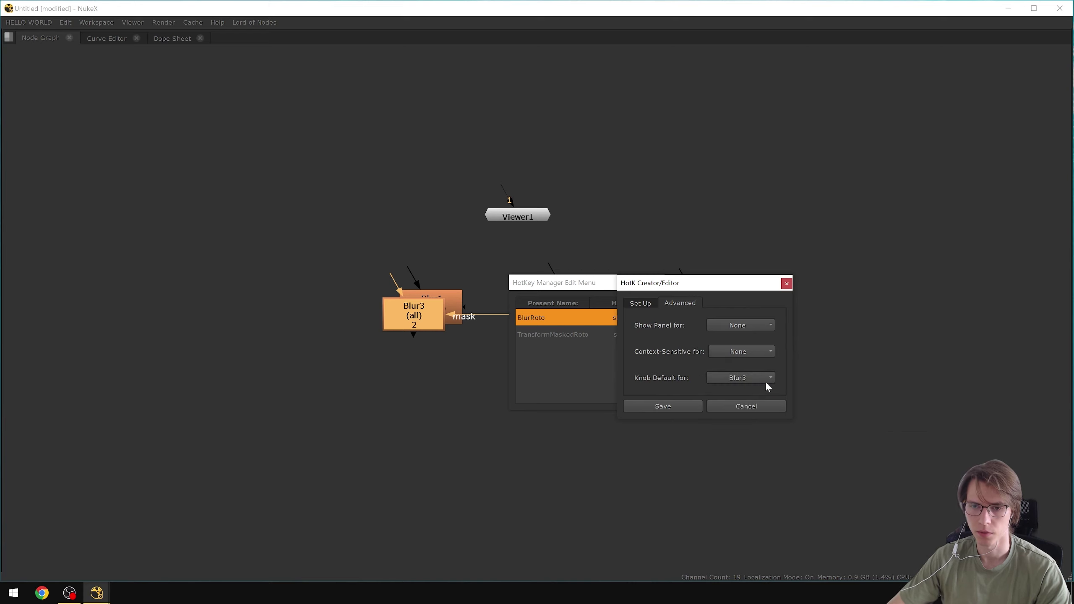
left_click(663, 406)
left_click(598, 311)
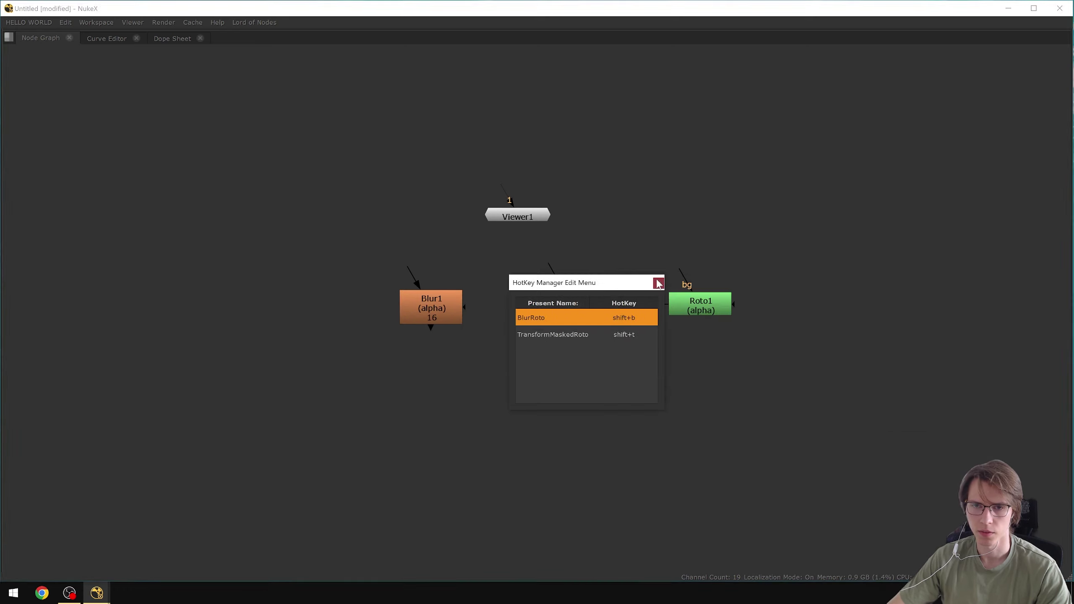
left_click(652, 280)
Insert the updated BlurRoto preset below the first pair and check its Blur node's properties.
key("shift+b")
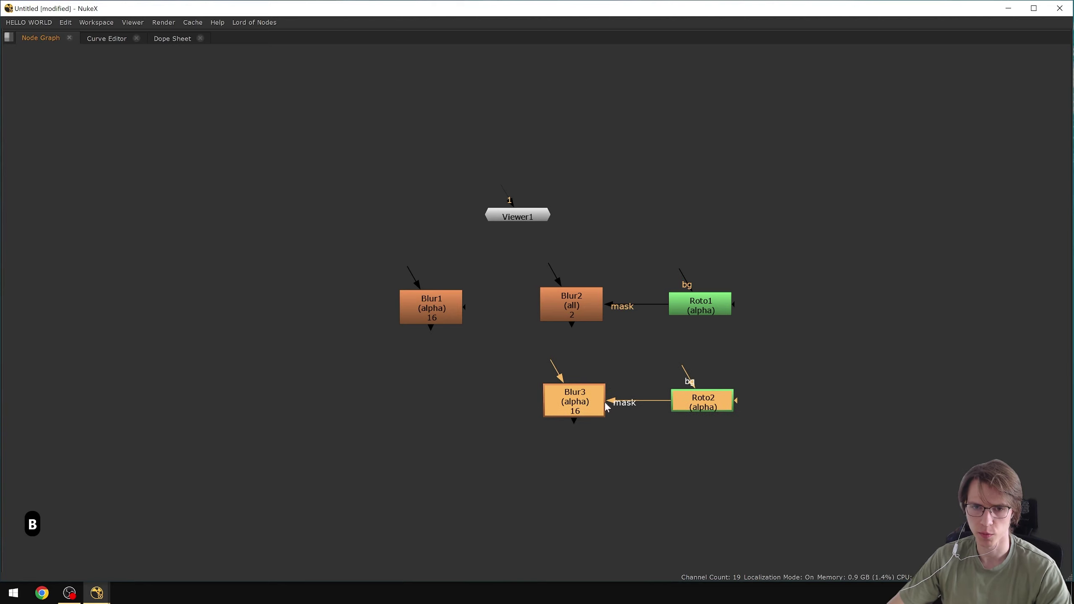
double_click(607, 413)
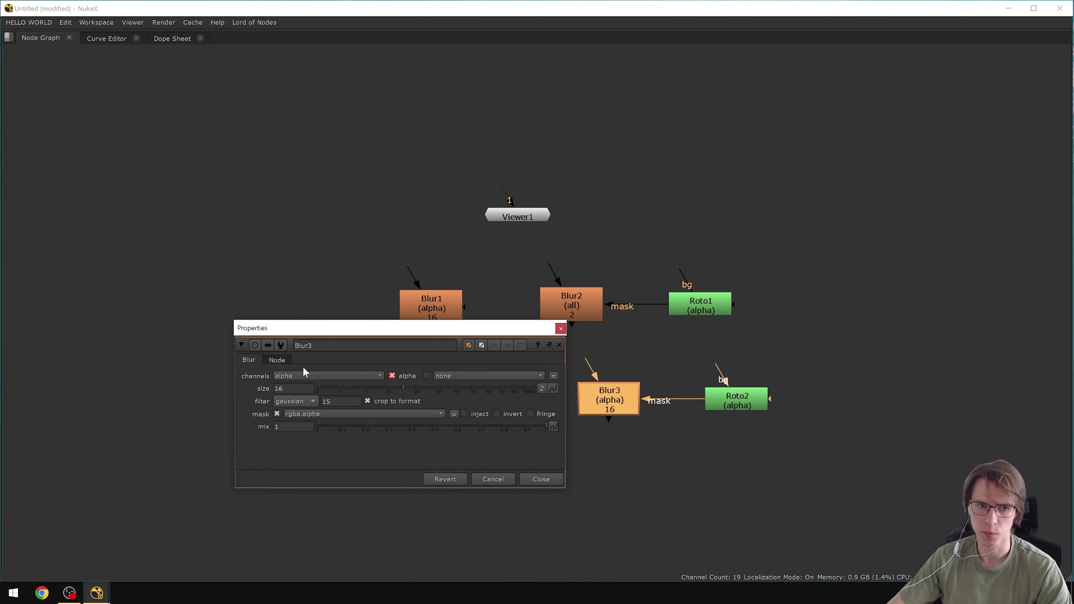
left_click(281, 359)
left_click(250, 361)
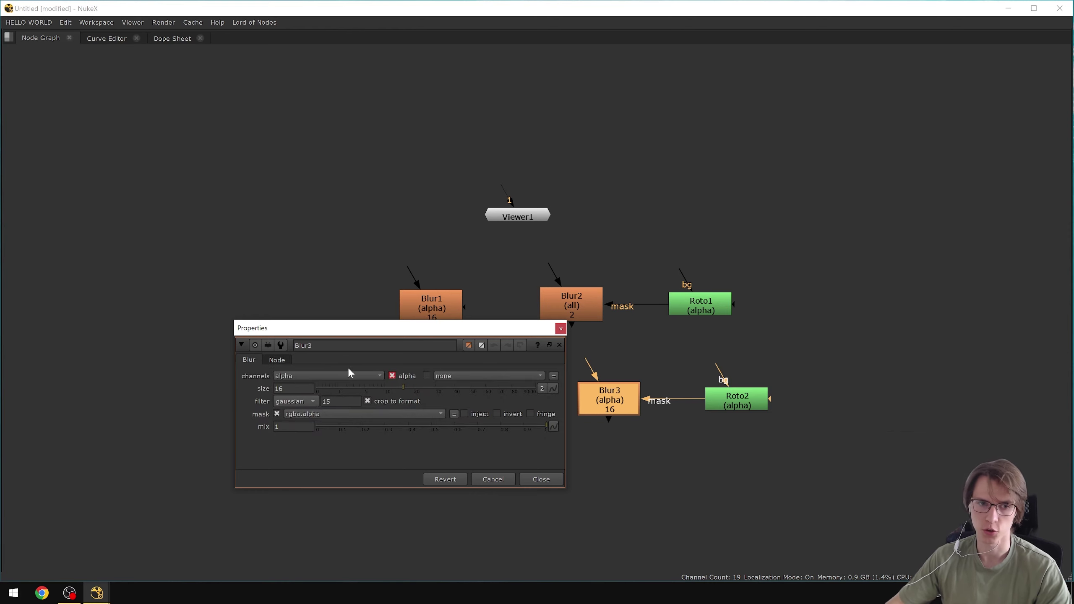
key("Escape")
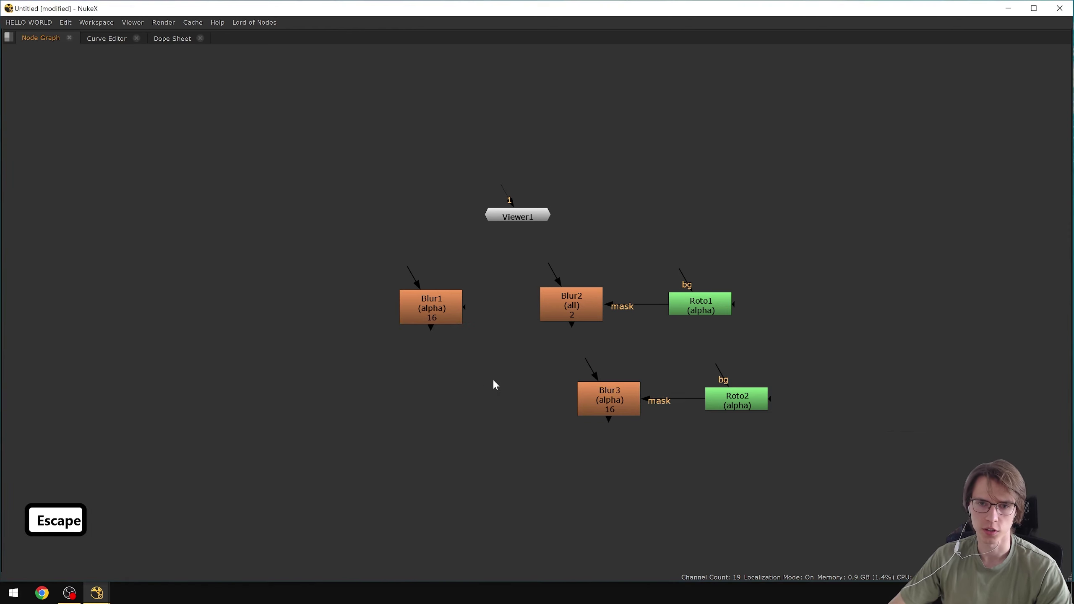
Look up the Remove kDefault command, and add a plain Blur node and another BlurRoto preset pair to the graph.
left_click(255, 22)
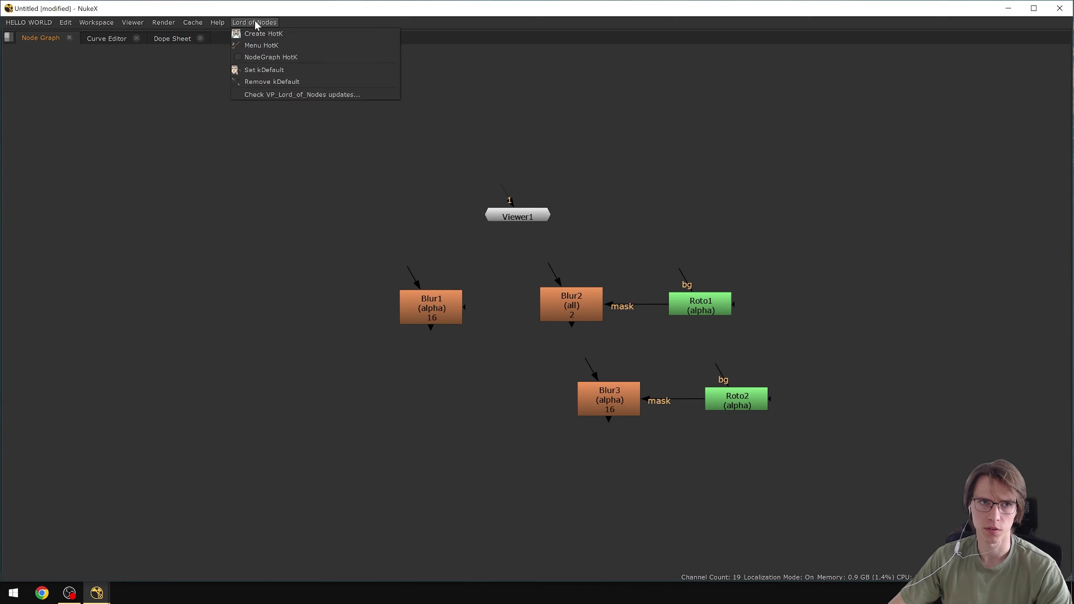
left_click(295, 85)
key("b")
left_click_drag(449, 362, 470, 357)
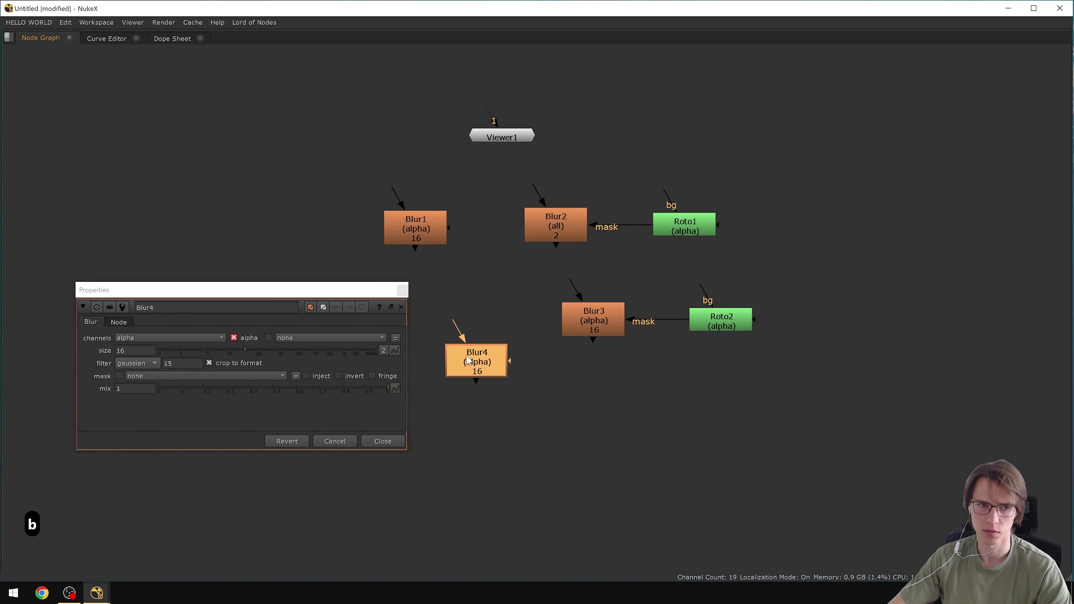
key("Escape")
key("shift+b")
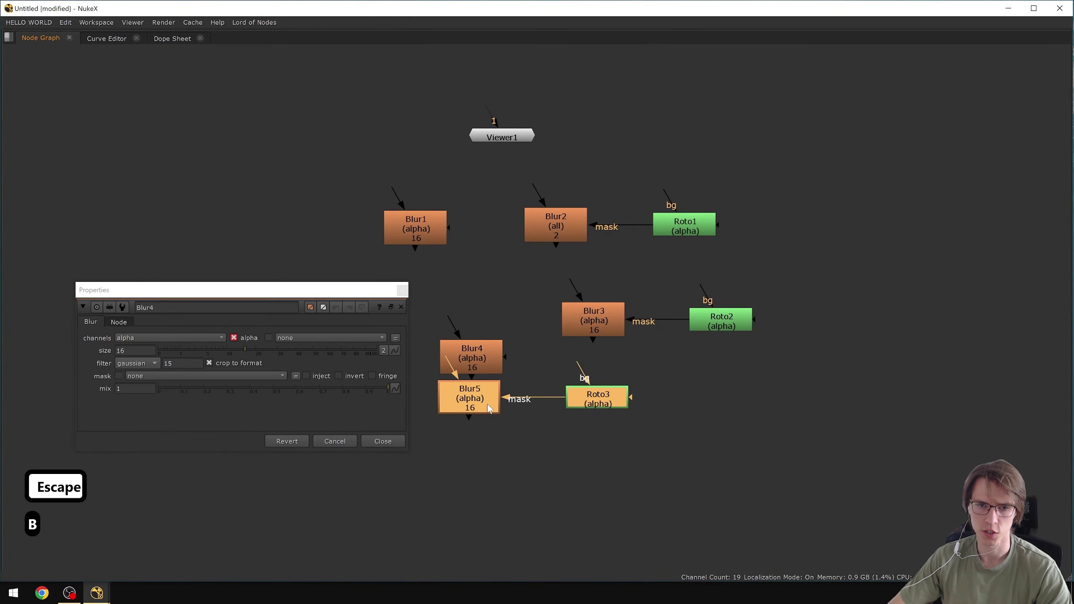
left_click_drag(677, 369, 573, 439)
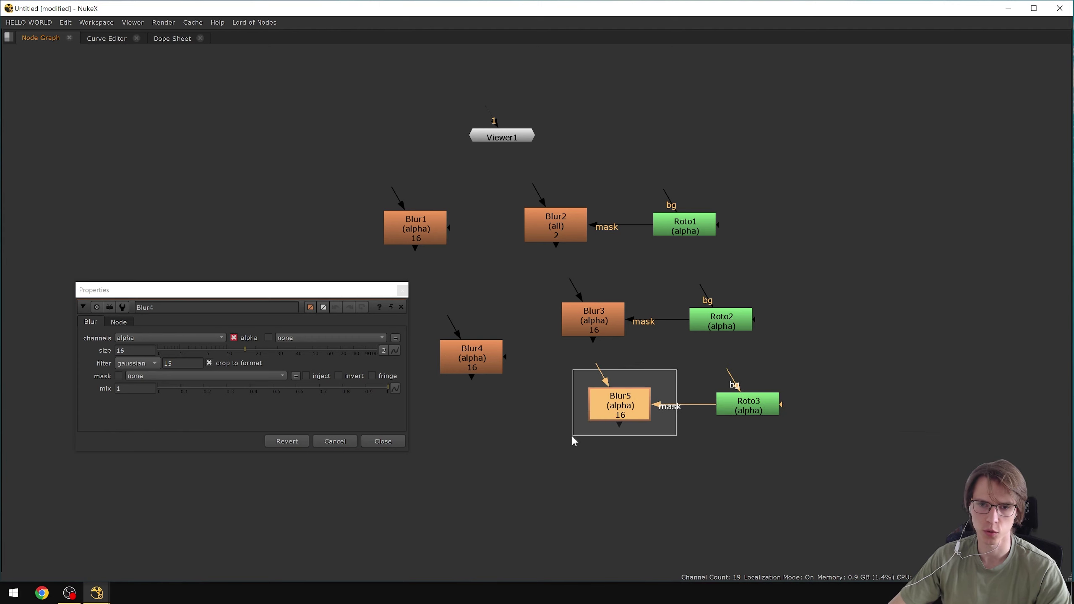
key("Escape")
Open the BlurRoto preset for editing and try setting its Knob Default option to None.
left_click(255, 22)
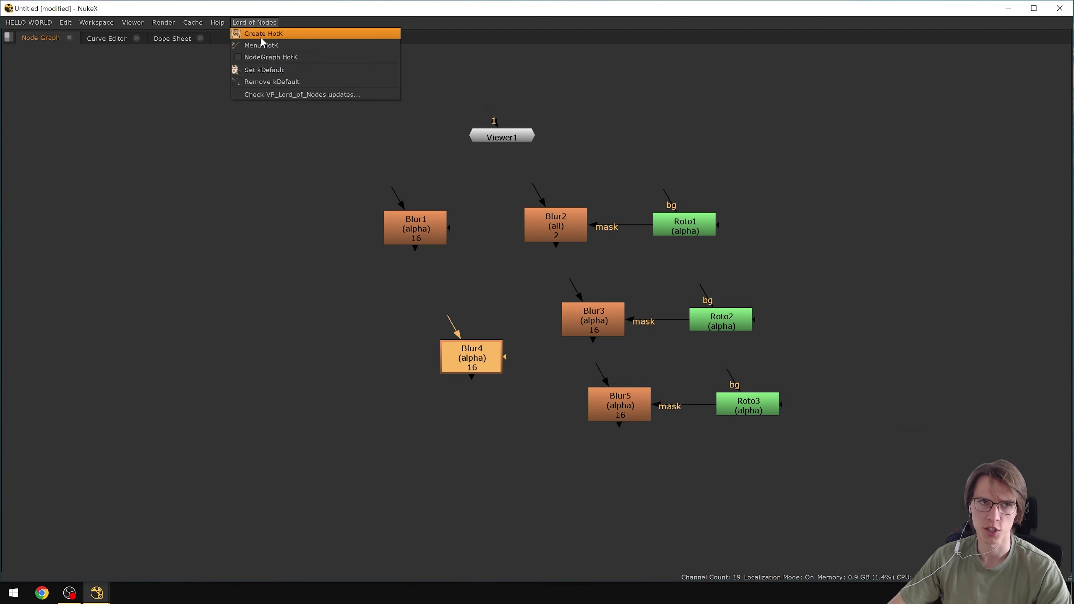
left_click(262, 31)
left_click(540, 325)
double_click(540, 324)
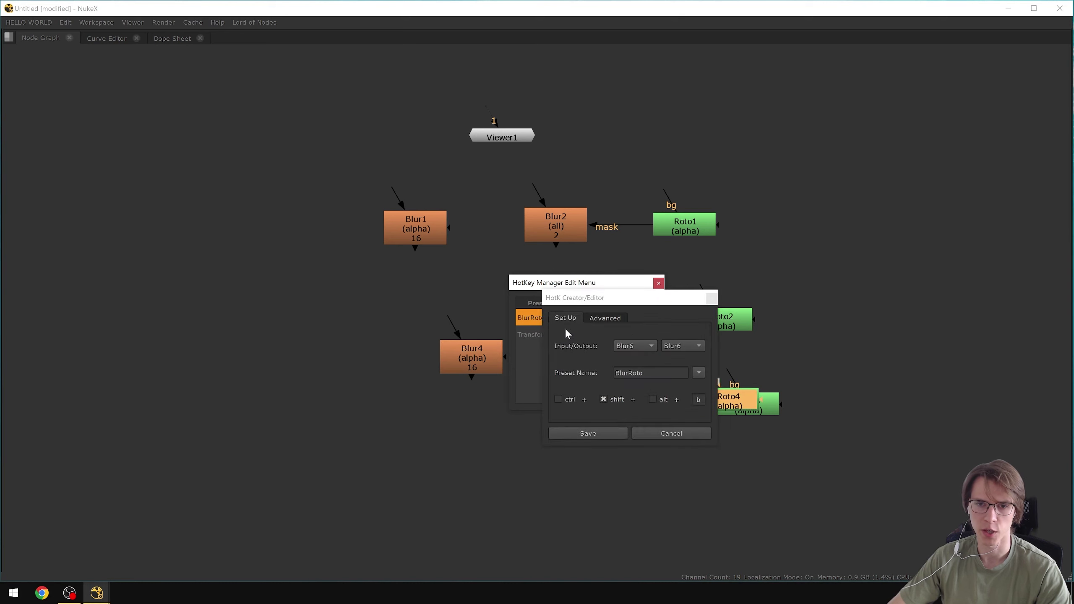
left_click(608, 320)
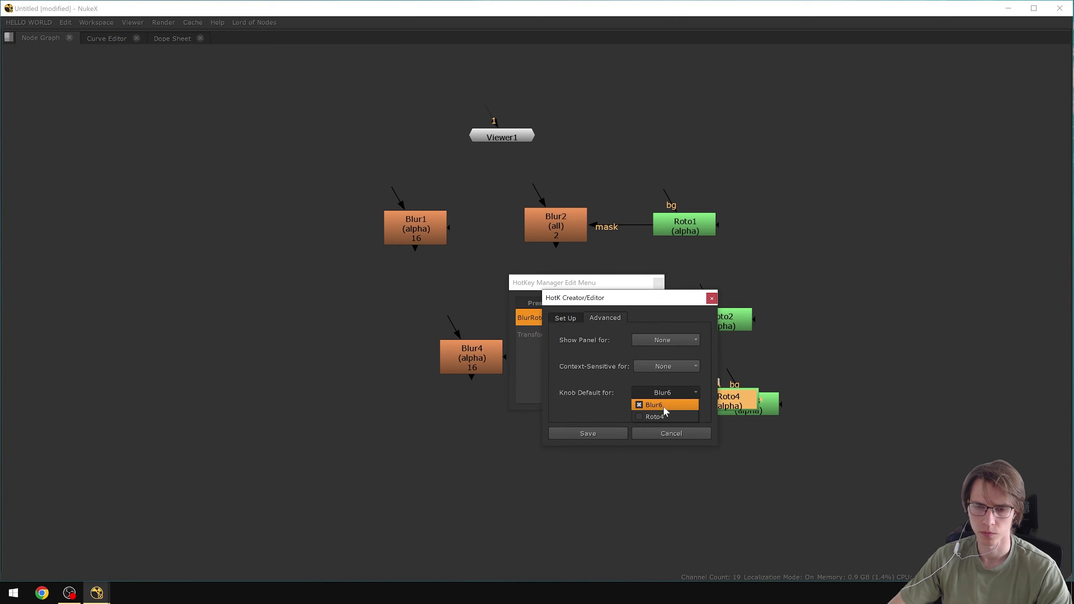
left_click(663, 406)
left_click(601, 378)
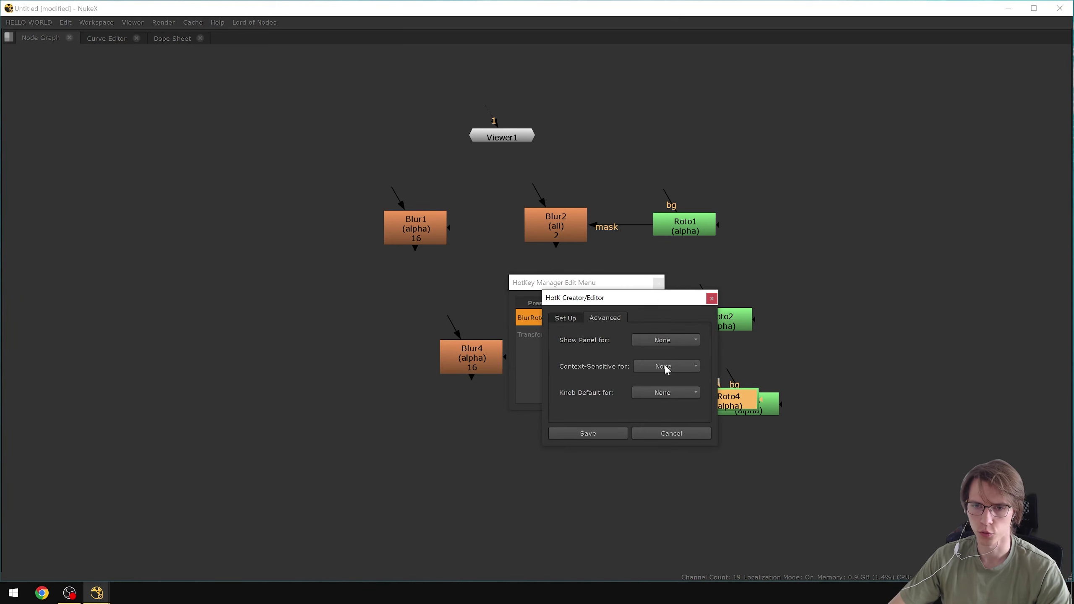
Read the descriptions of the Knob Default and Show Panel options, review the preset's setup, and cancel the edit.
mouse_move(653, 391)
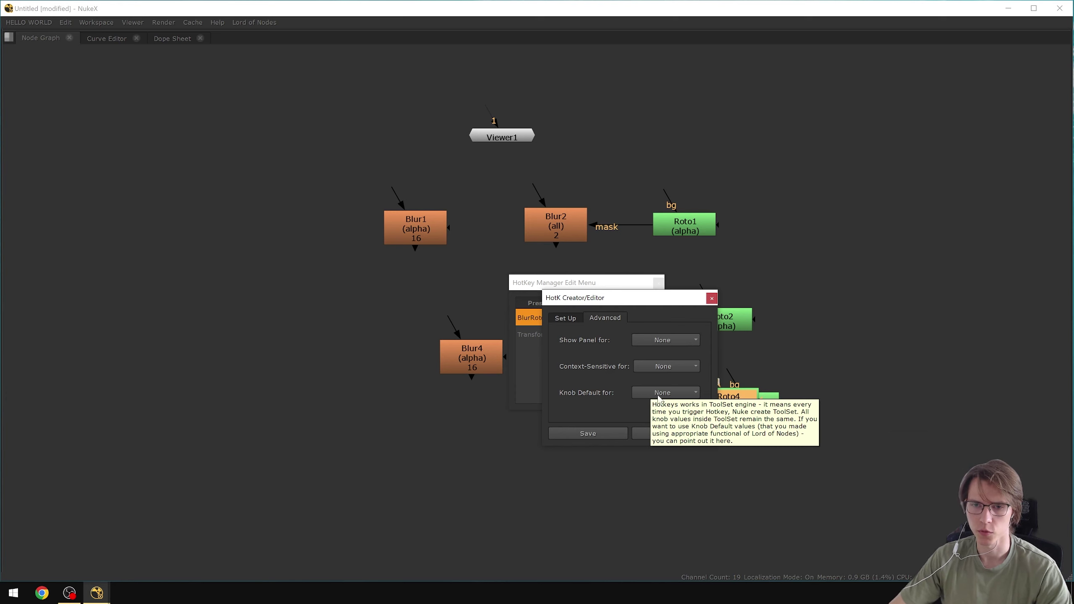
mouse_move(673, 343)
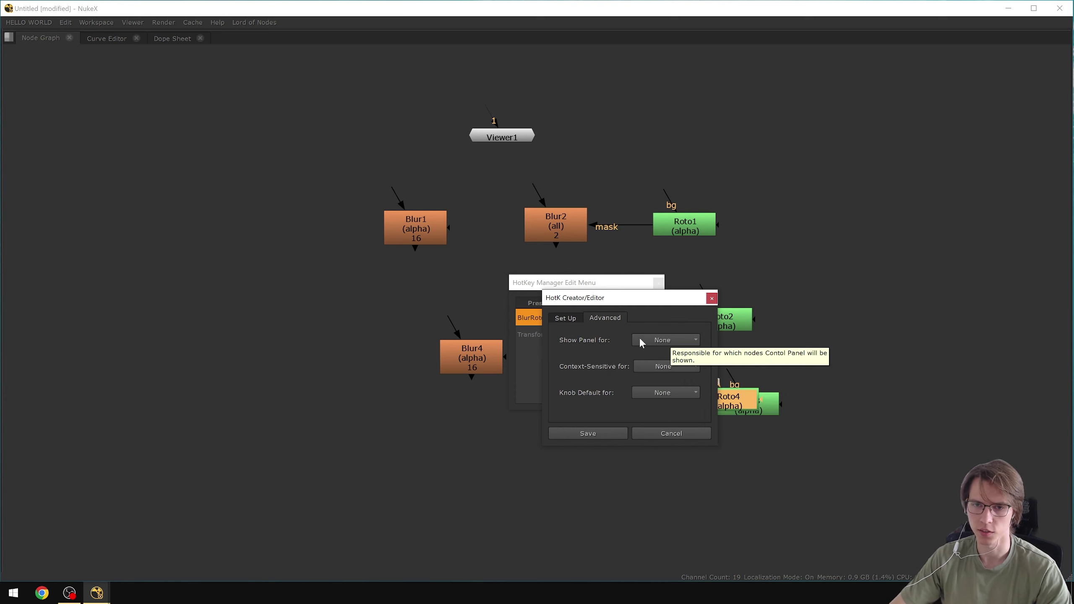
left_click(562, 318)
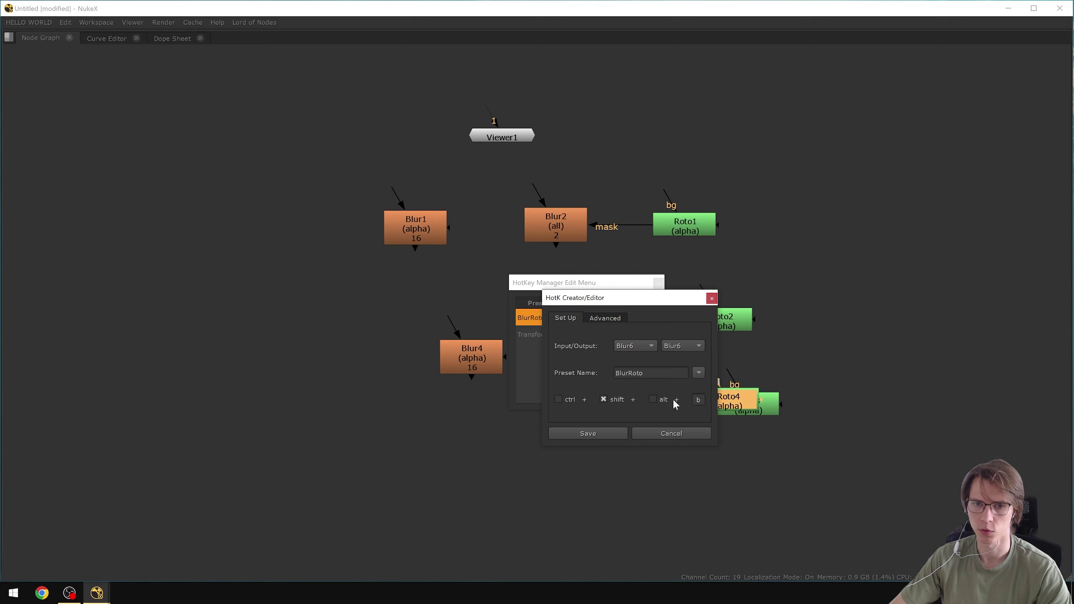
left_click(670, 433)
left_click(658, 283)
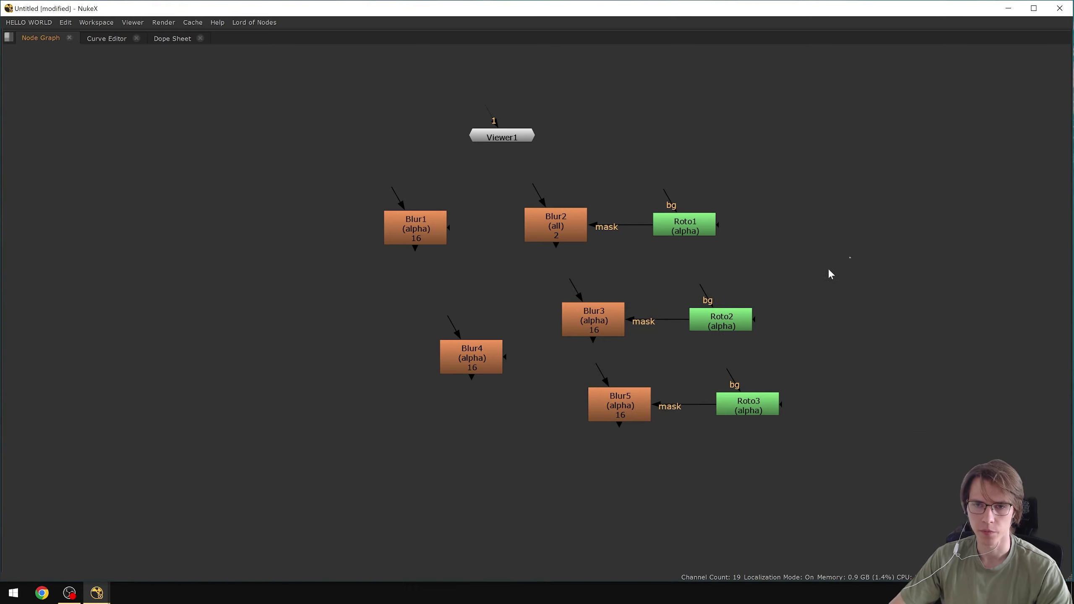
Delete all the Blur and Roto nodes from the node graph, keeping only Viewer1.
left_click_drag(830, 271, 432, 430)
key("BackSpace")
left_click_drag(789, 167, 509, 292)
key("BackSpace")
left_click(415, 231)
key("BackSpace")
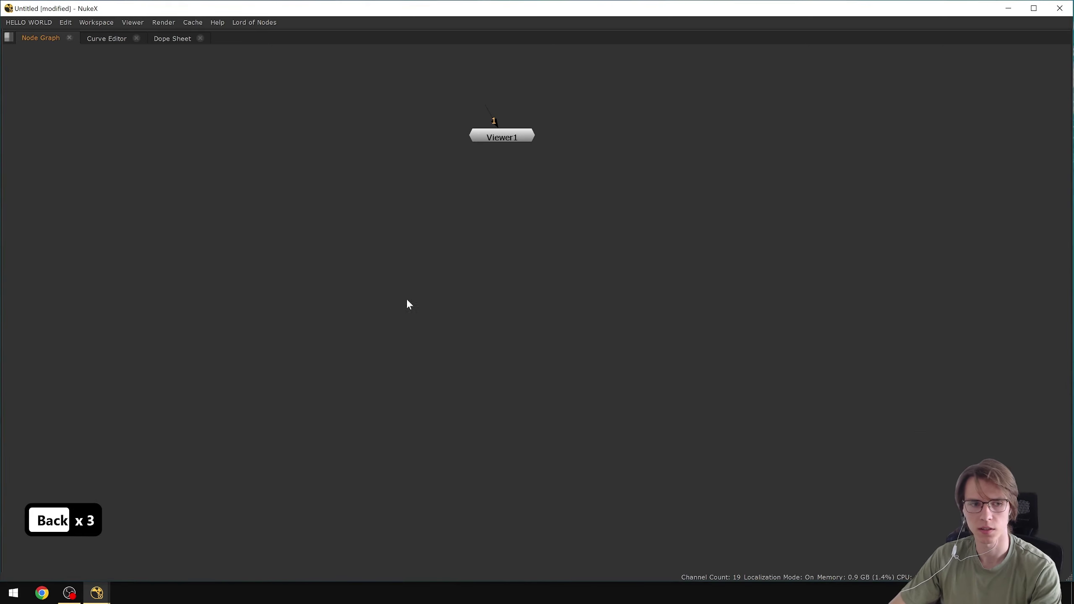
Check for VP_Lord_of_Nodes plugin updates and dismiss the result message.
left_click_drag(406, 298, 489, 394)
key("f")
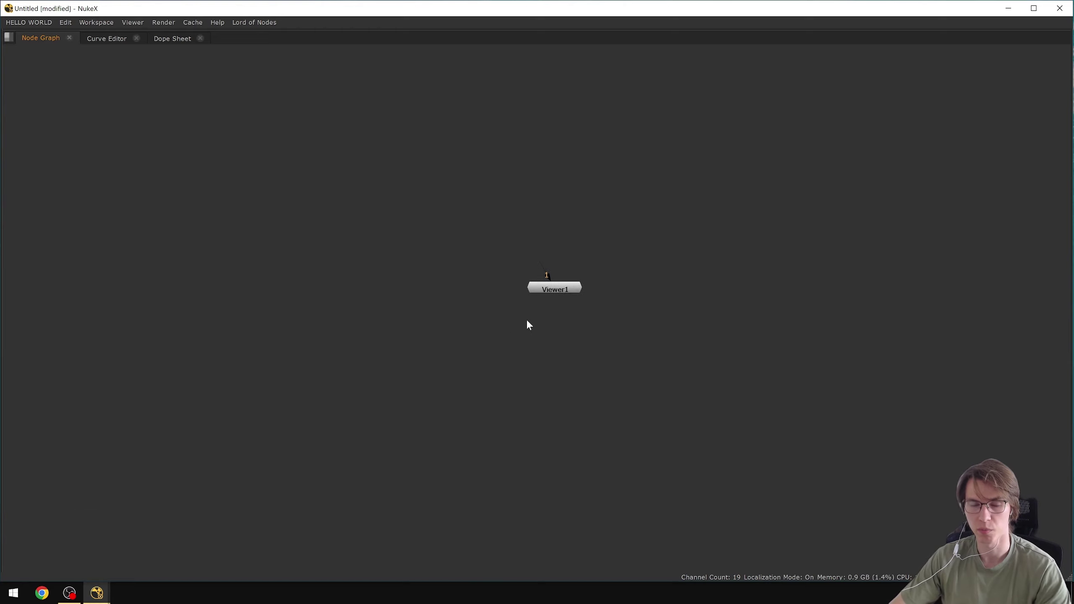
scroll(515, 271, "up", 1)
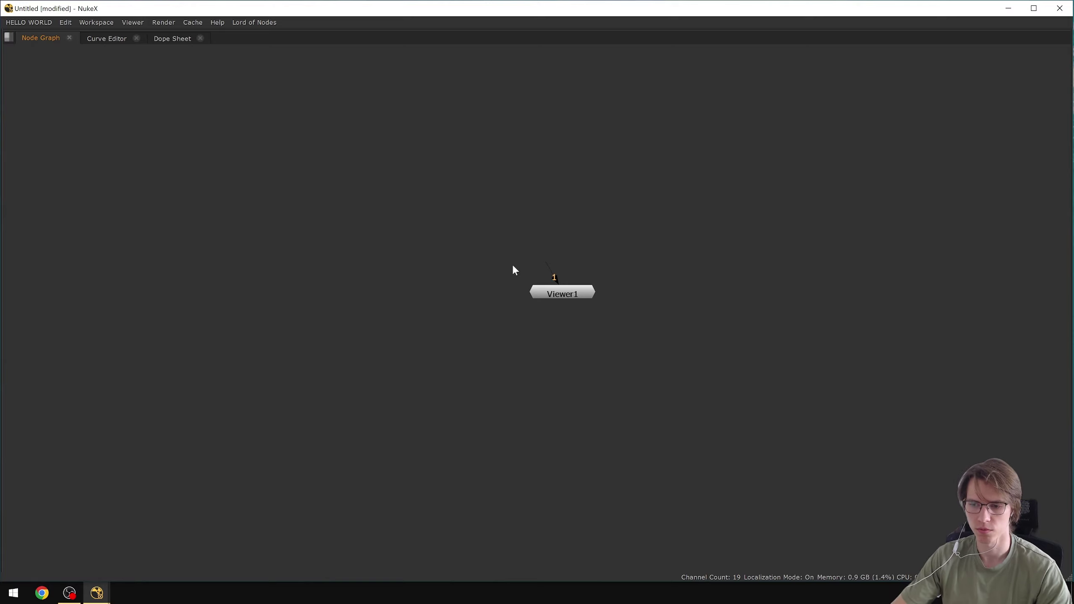
left_click(274, 23)
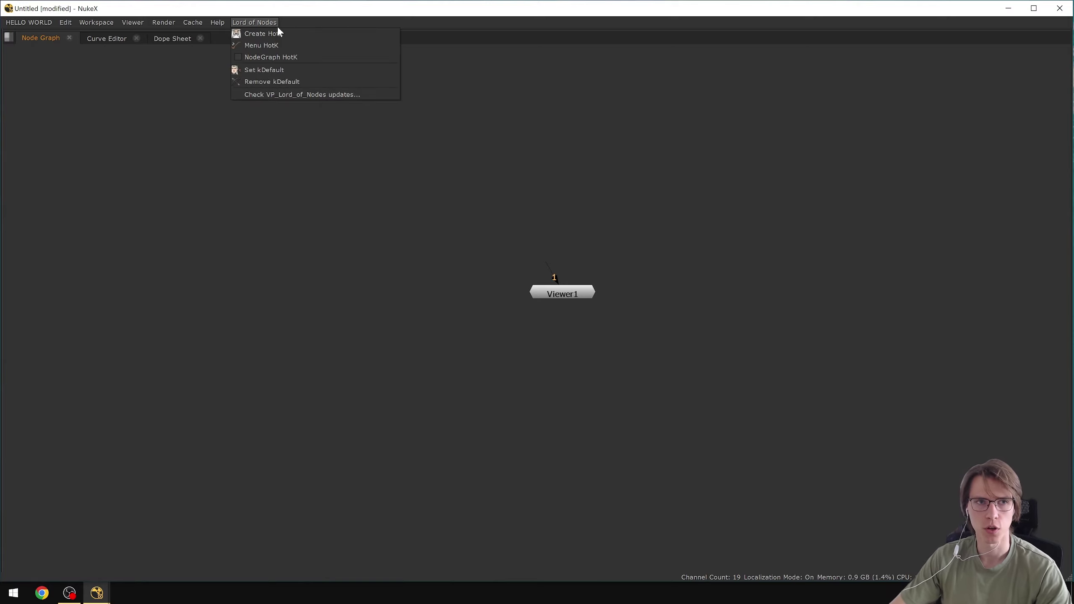
left_click(298, 98)
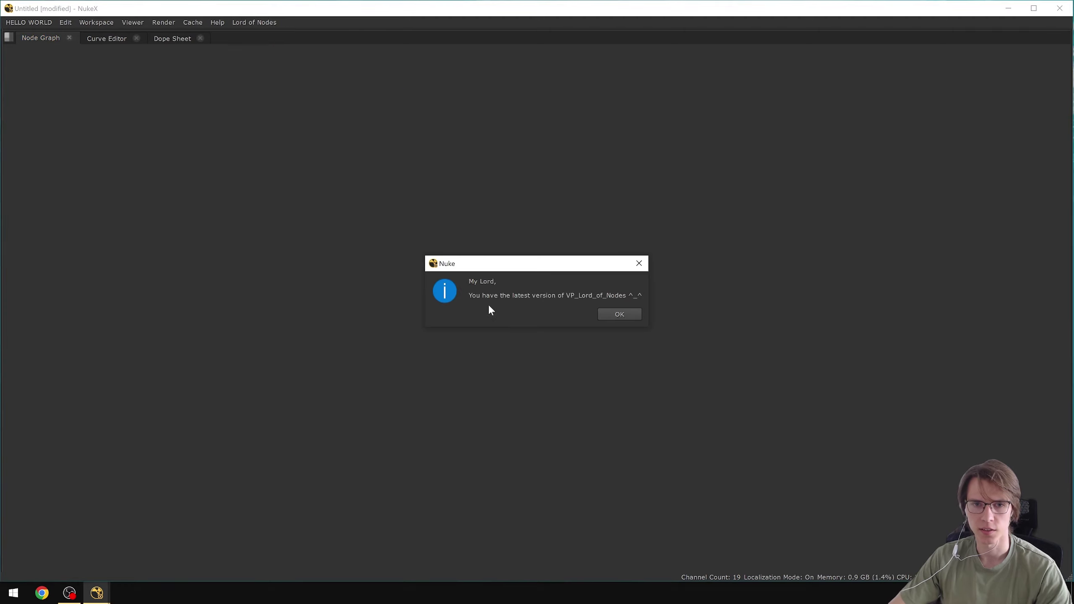
left_click_drag(470, 295, 641, 298)
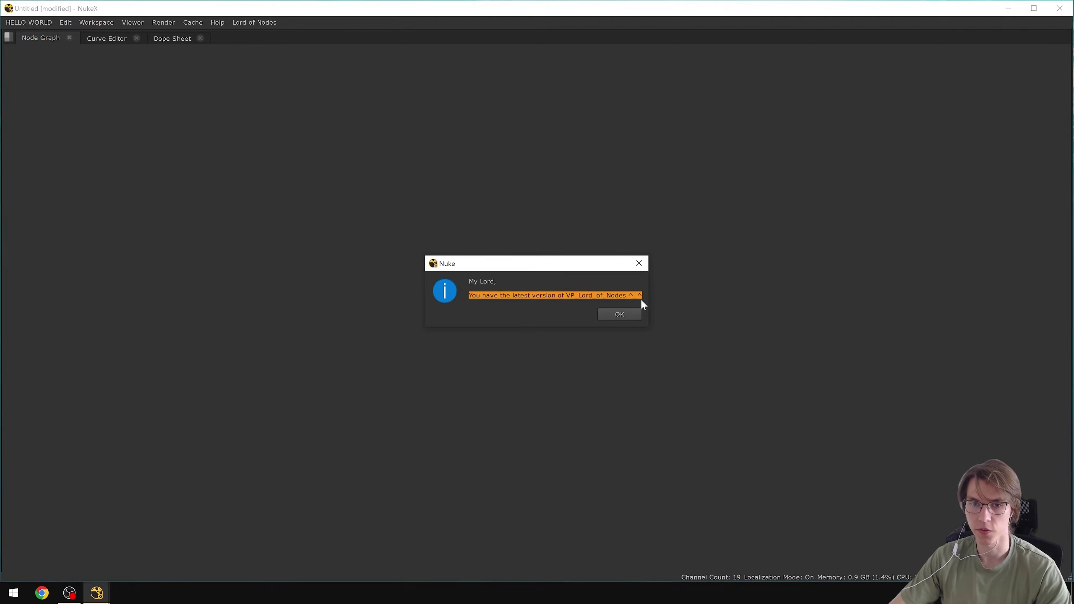
left_click(624, 315)
Open File Explorer and go to the lord_of_nodes folder in courses, .nuke, Python, VP_Lord_of_Nodes.
key("super+e")
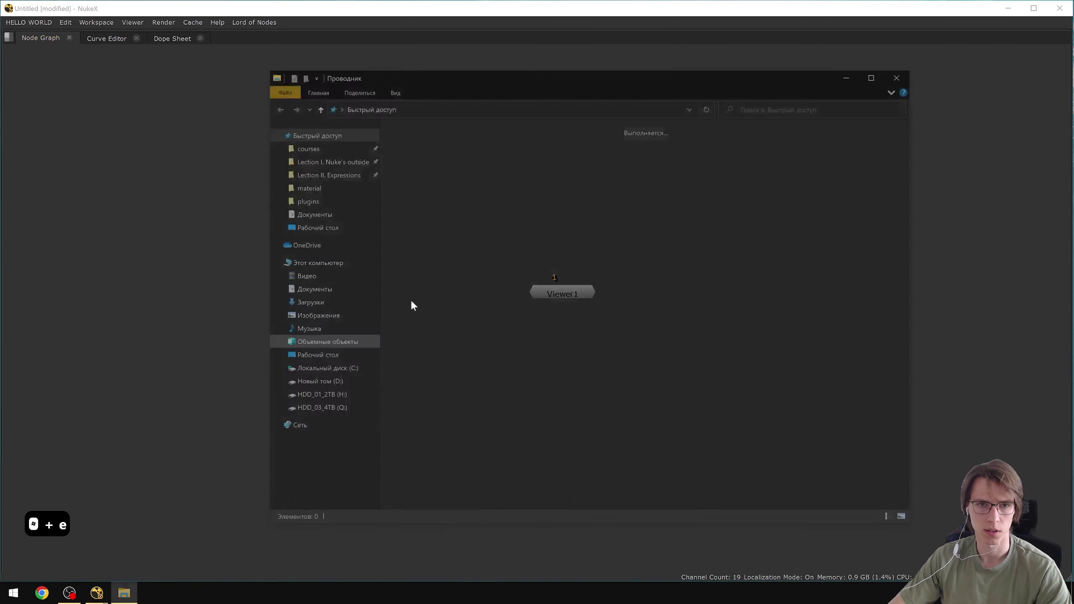
left_click(321, 145)
double_click(407, 142)
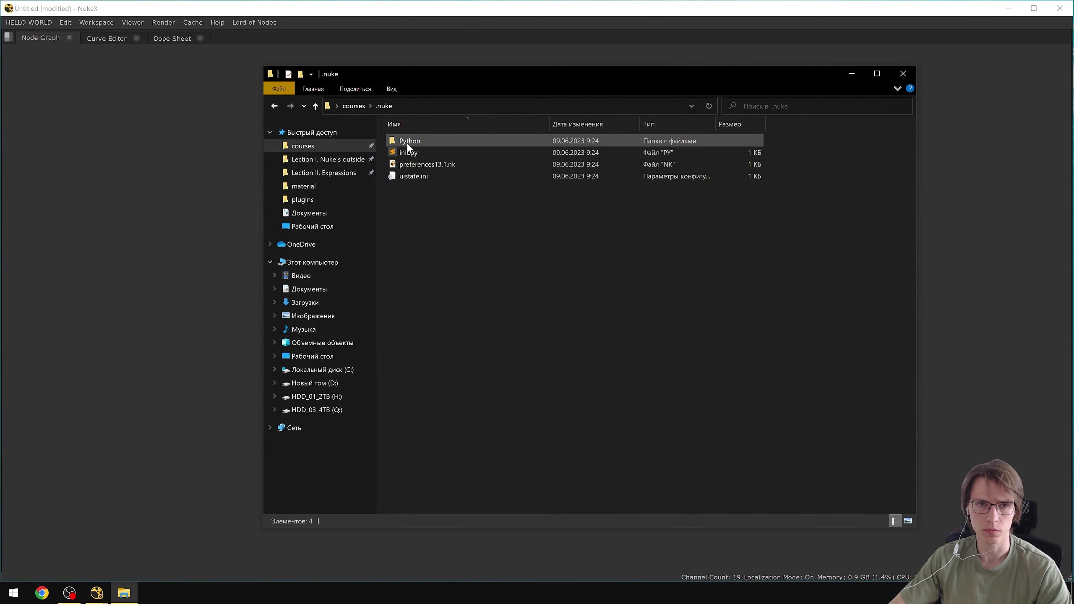
double_click(410, 142)
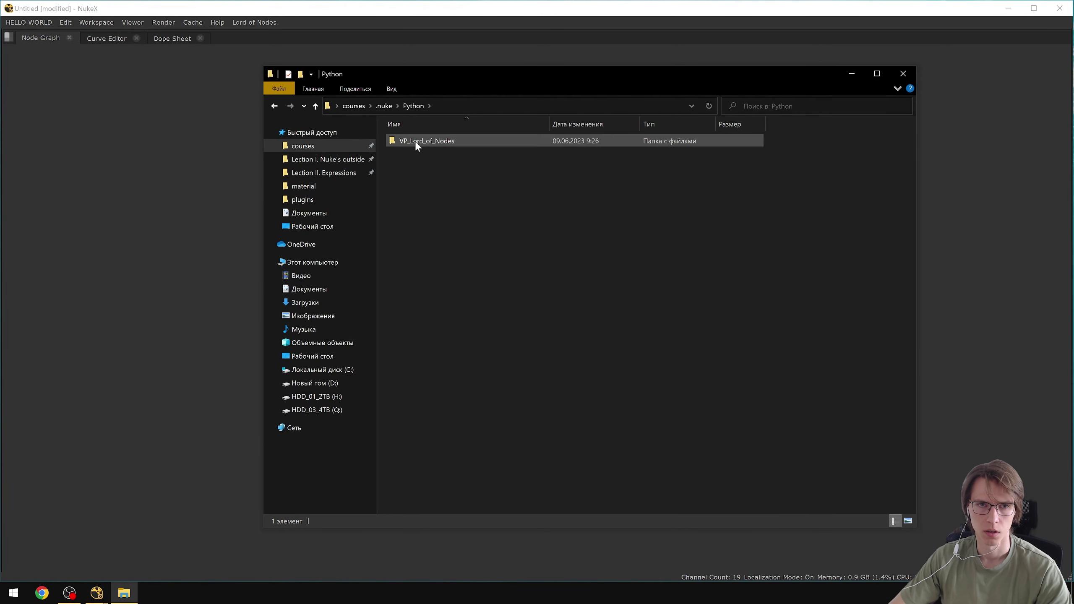
left_click(417, 145)
double_click(416, 144)
double_click(413, 151)
Rename the version file v2.0.0 in the lord_of_nodes folder as v1.0.0.
left_click(450, 269)
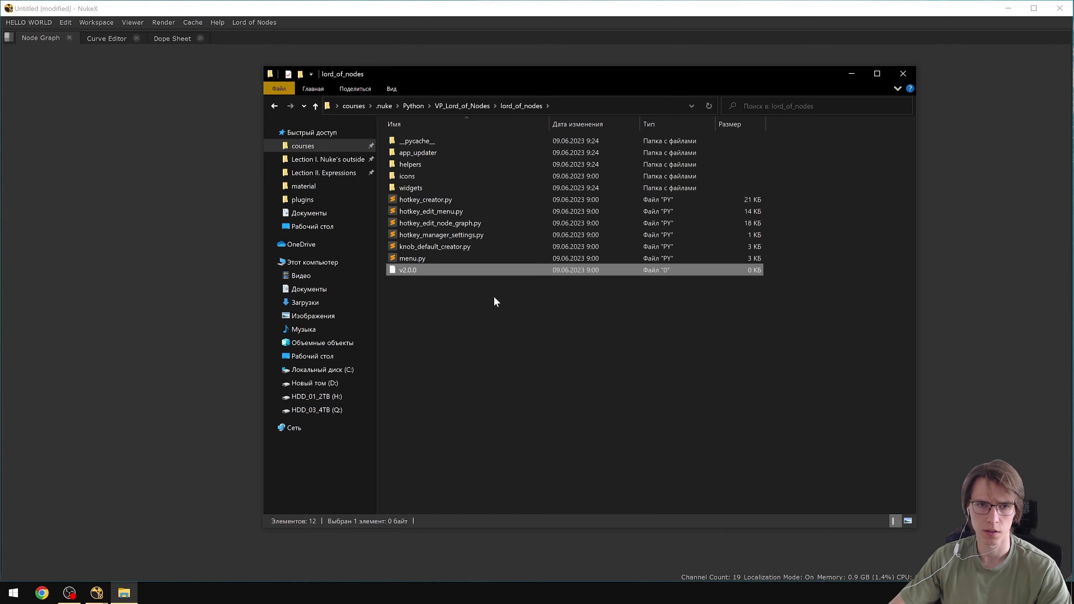
key("F2")
key("Left")
key("Right")
key("Delete")
type("1")
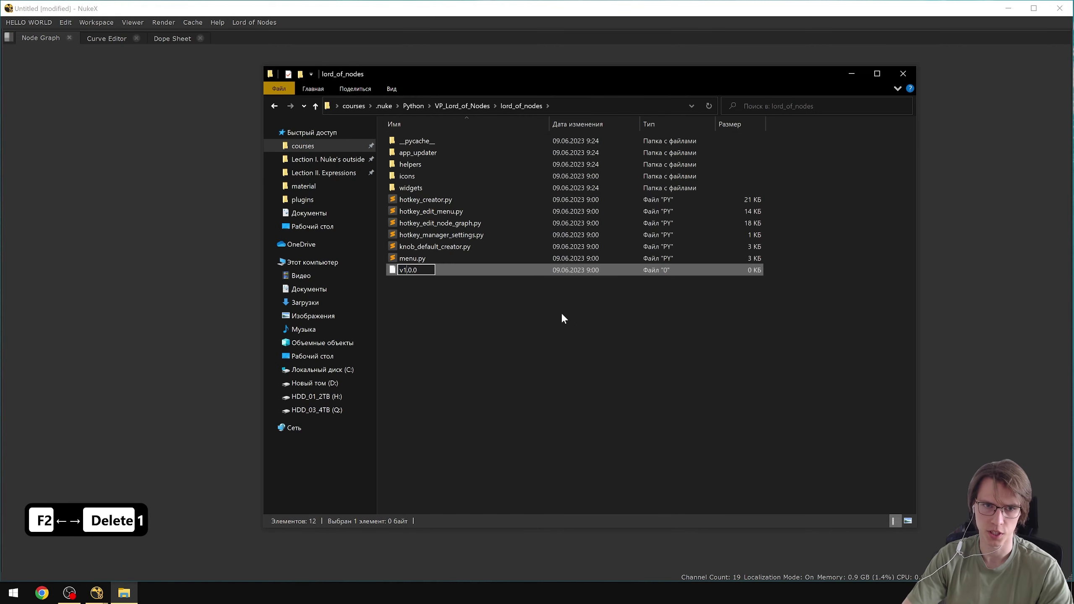
key("Return")
left_click(560, 312)
Return to NukeX, check for VP_Lord_of_Nodes updates, and accept the update to v2.0.0.
left_click(171, 301)
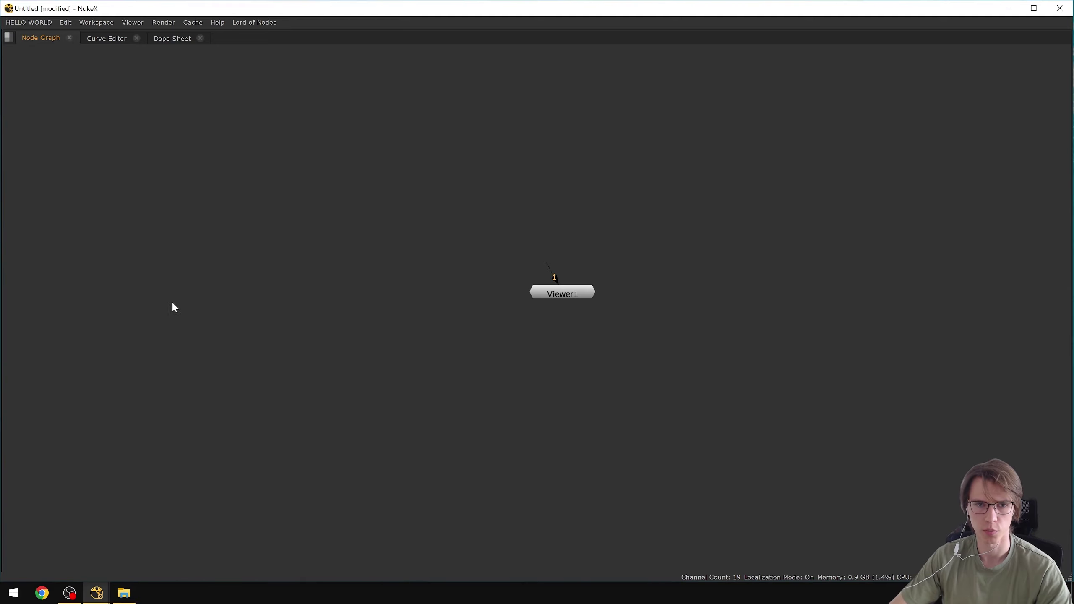
left_click(254, 22)
left_click(257, 94)
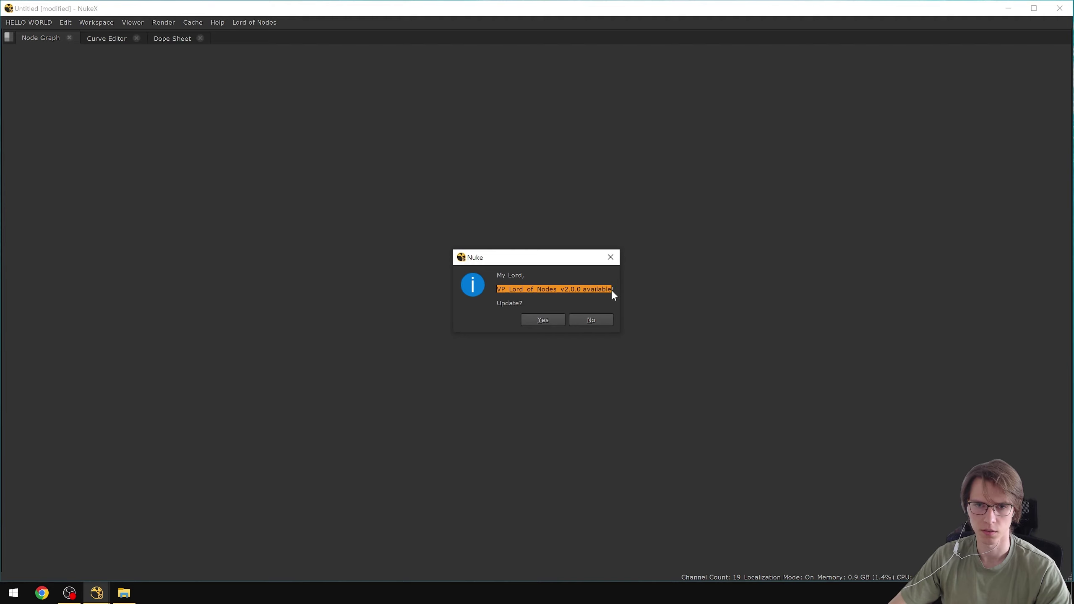
left_click(555, 289)
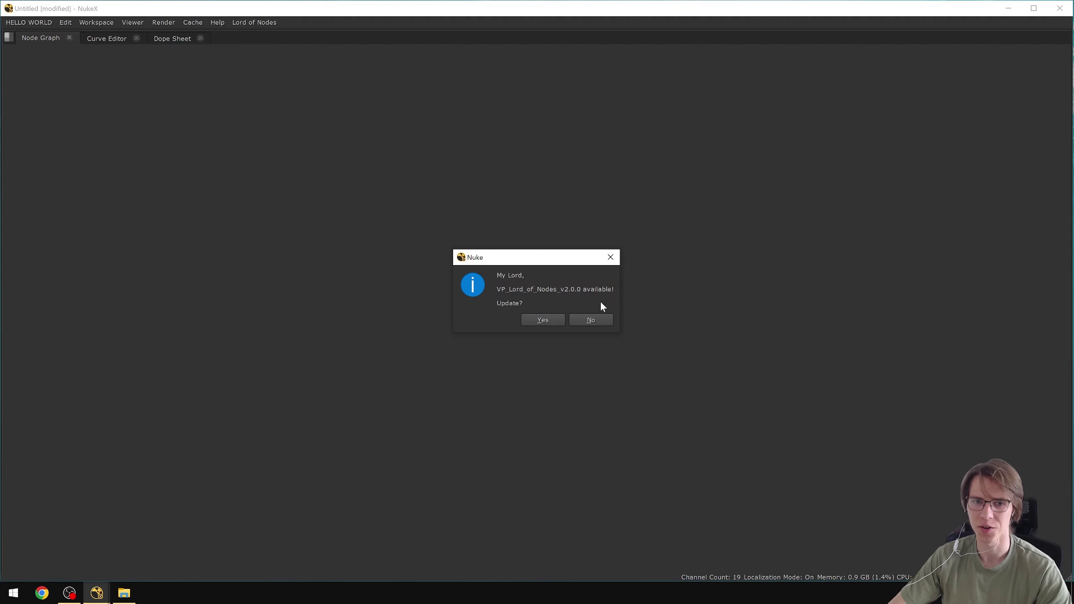
left_click(542, 321)
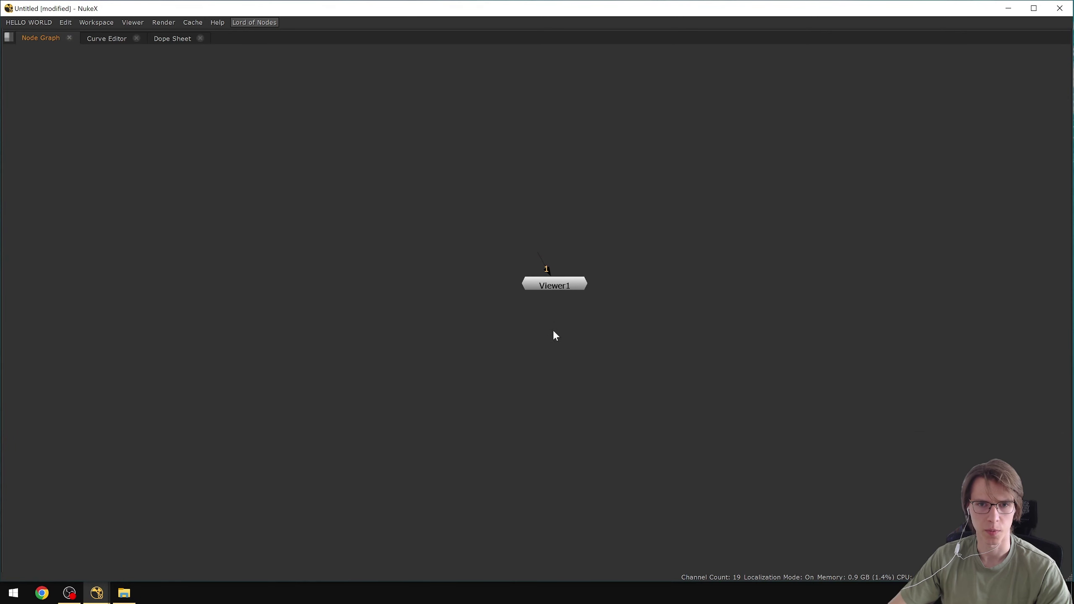
left_click(542, 320)
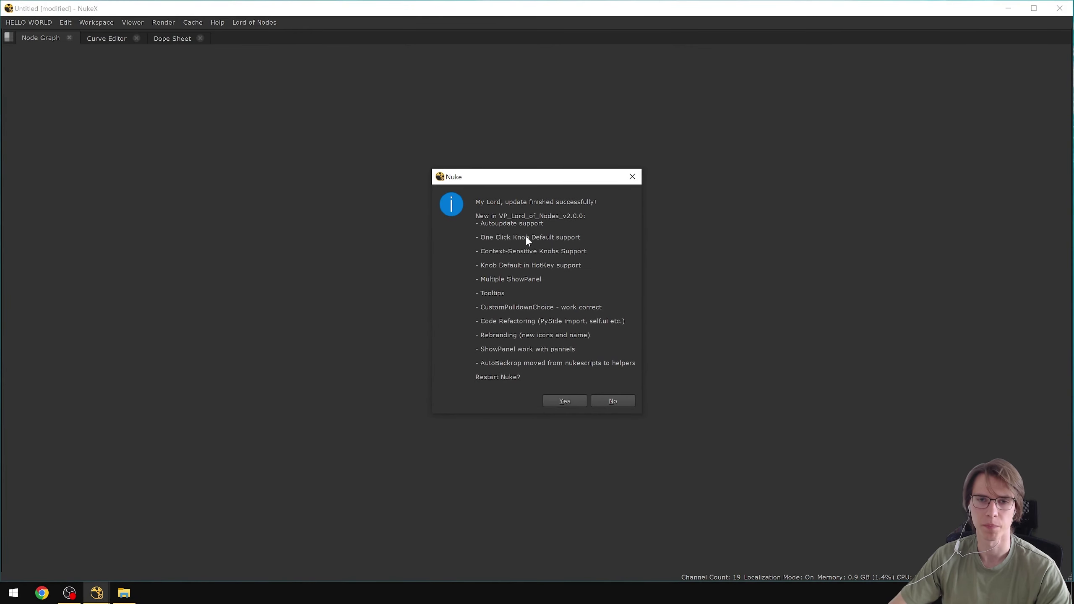
Read through the v2.0.0 change list, then restart Nuke without restoring the autosaved script.
left_click_drag(555, 204, 587, 204)
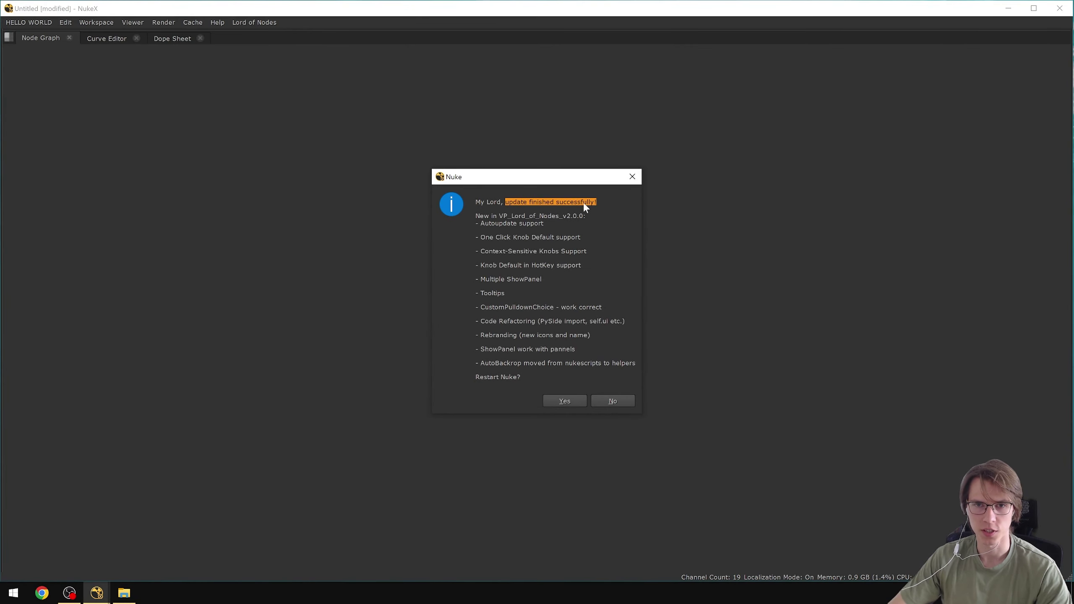
left_click(582, 214)
left_click_drag(478, 216, 614, 359)
left_click(613, 357)
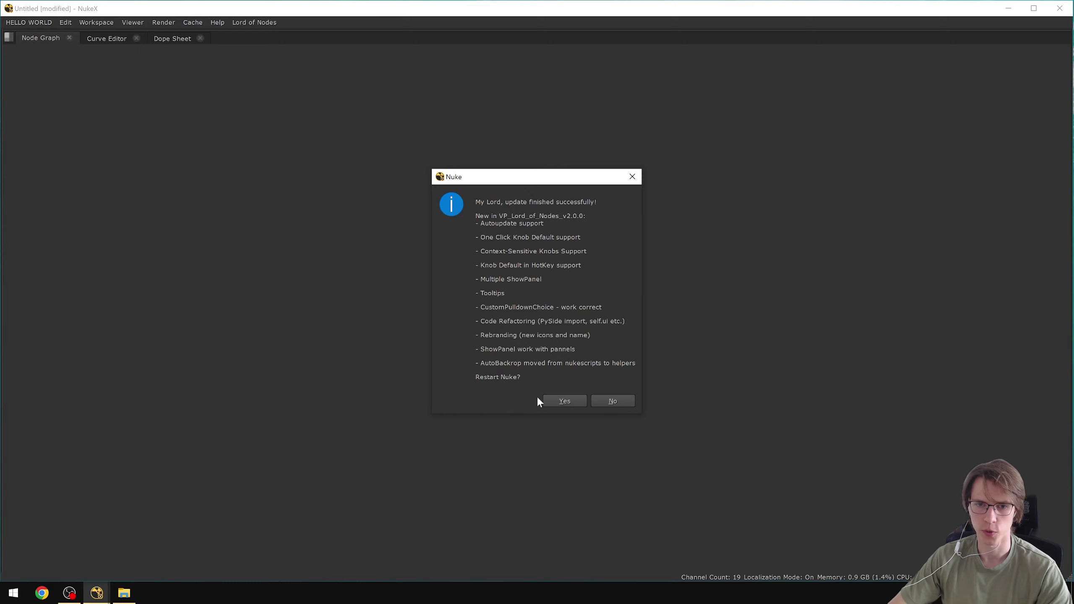
left_click(563, 402)
left_click(552, 314)
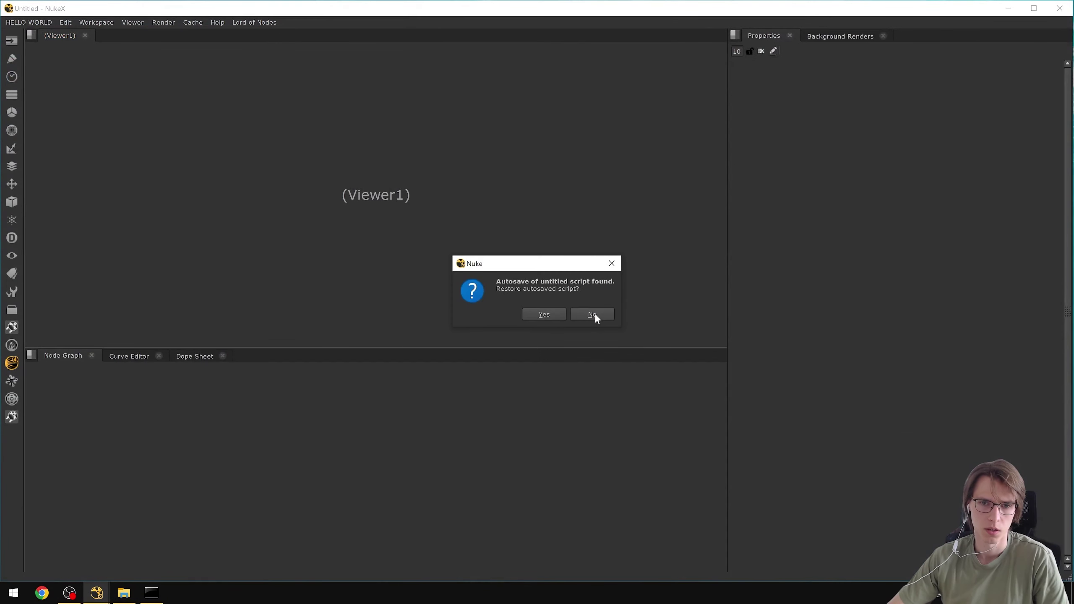
left_click(594, 312)
Check again for VP_Lord_of_Nodes updates in the restarted session and dismiss the result message.
left_click(265, 23)
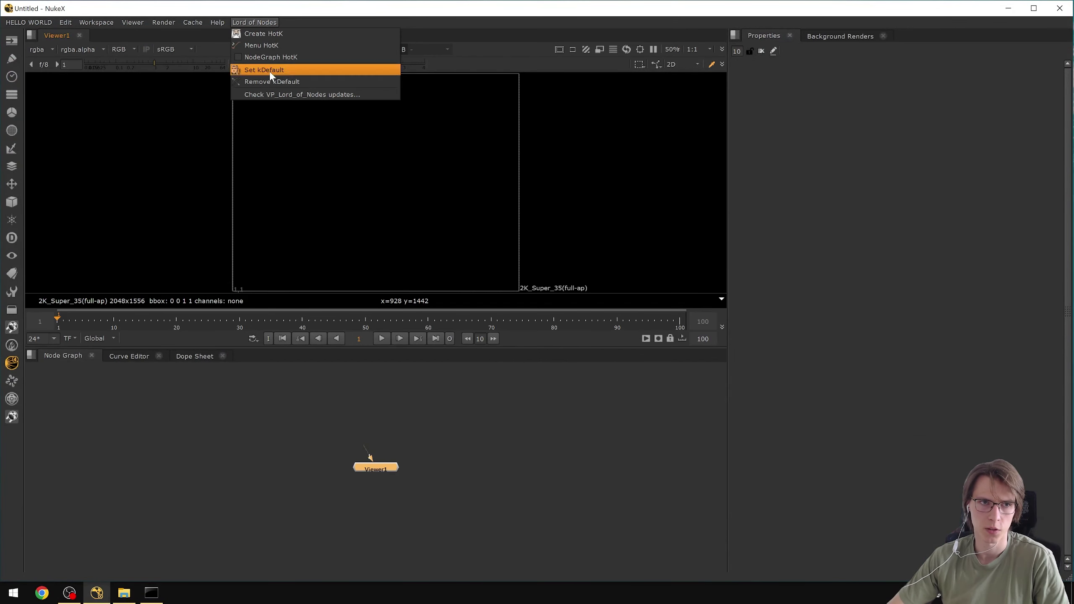
left_click(266, 93)
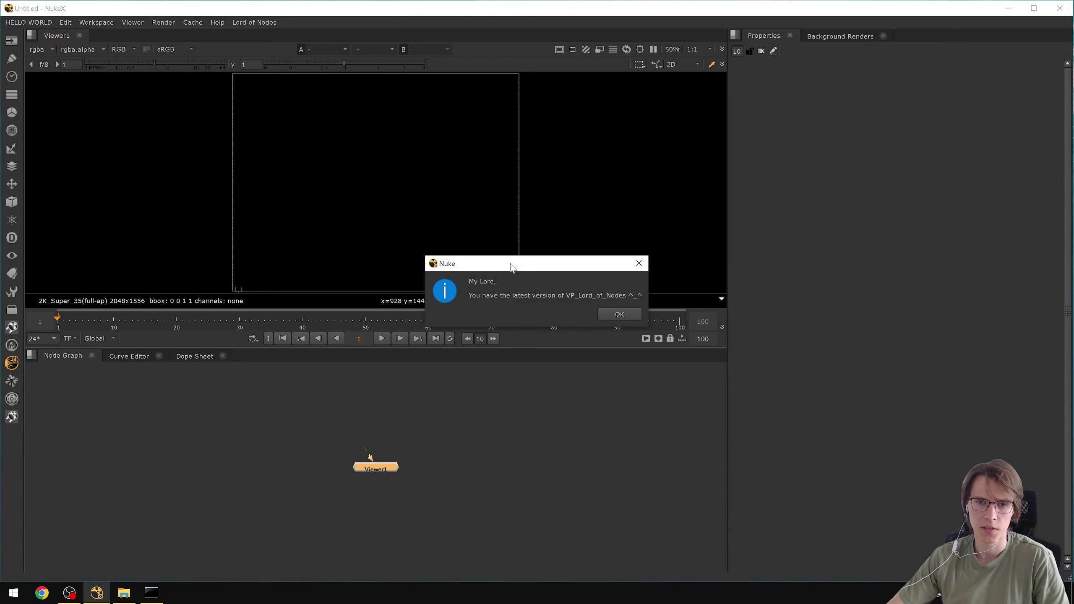
left_click_drag(531, 270, 544, 271)
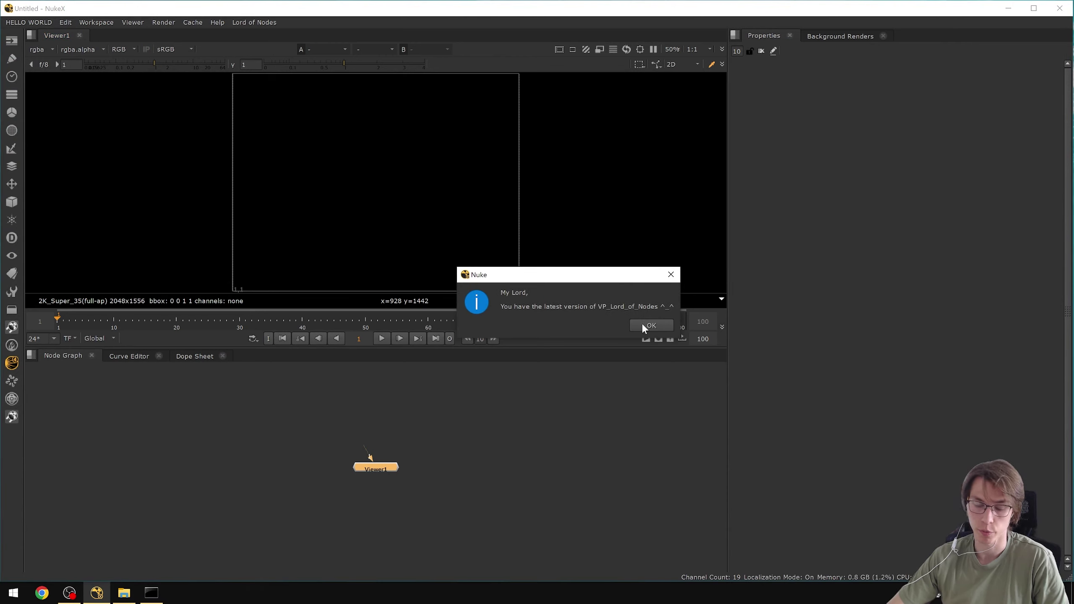
left_click(642, 325)
Deselect Viewer1 and expand the Node Graph to fill the whole window.
left_click(486, 415)
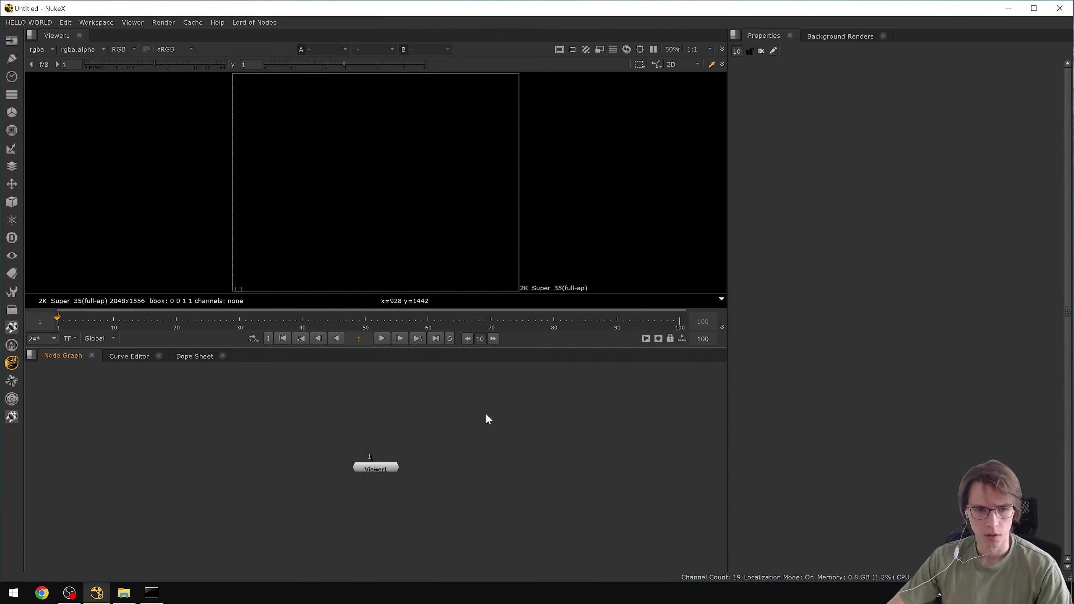
key("space")
scroll(503, 262, "up", 3)
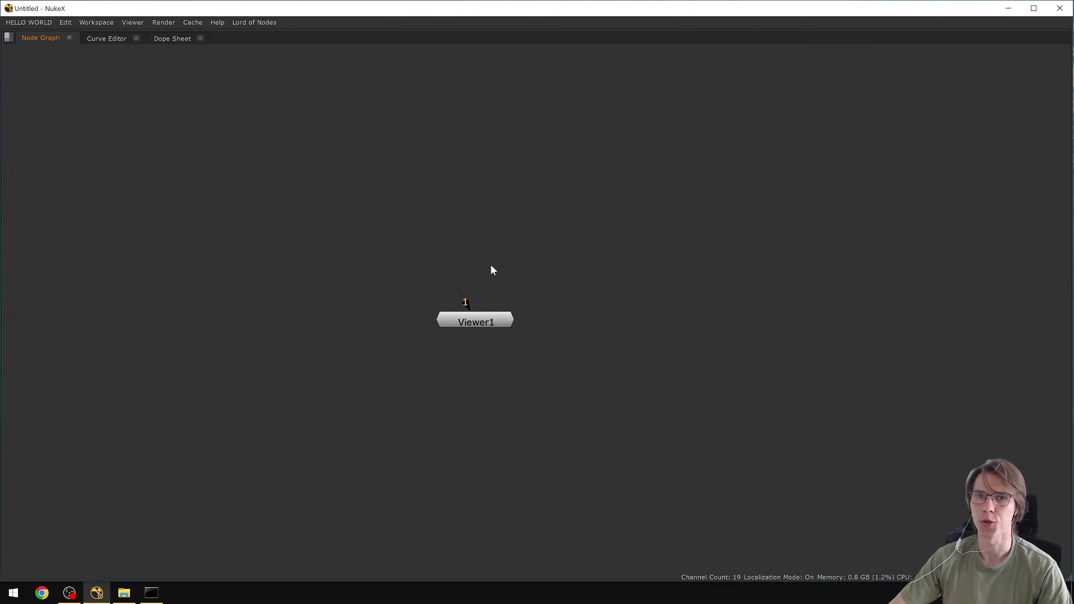